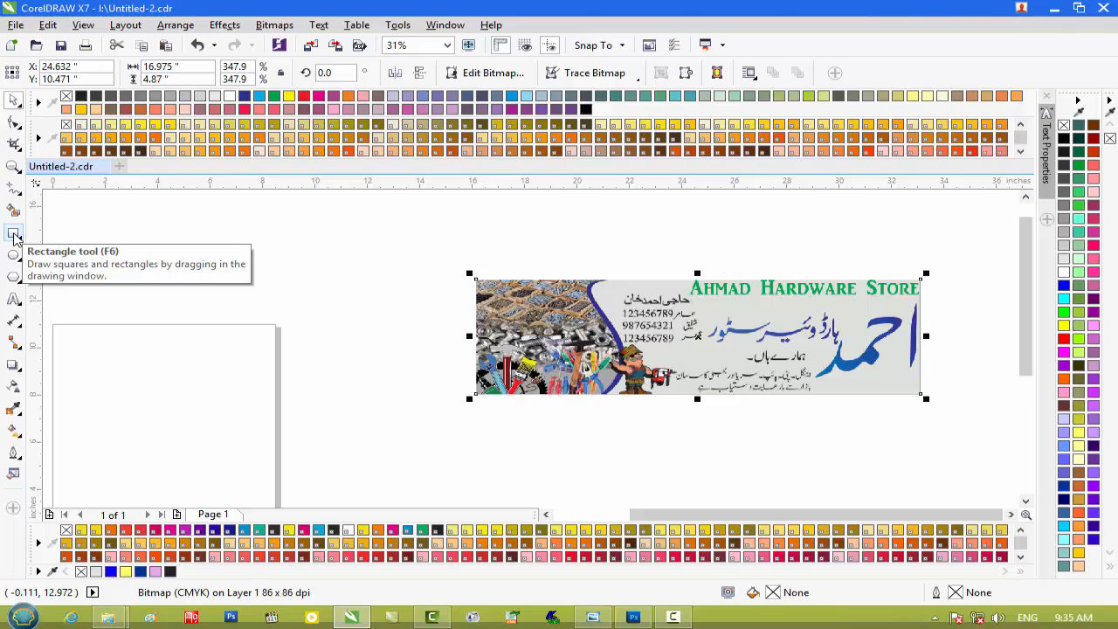
Draw a rectangle about 16.98 by 4.87 inches over the sample banner image, and move the rectangle and image apart
click(13, 234)
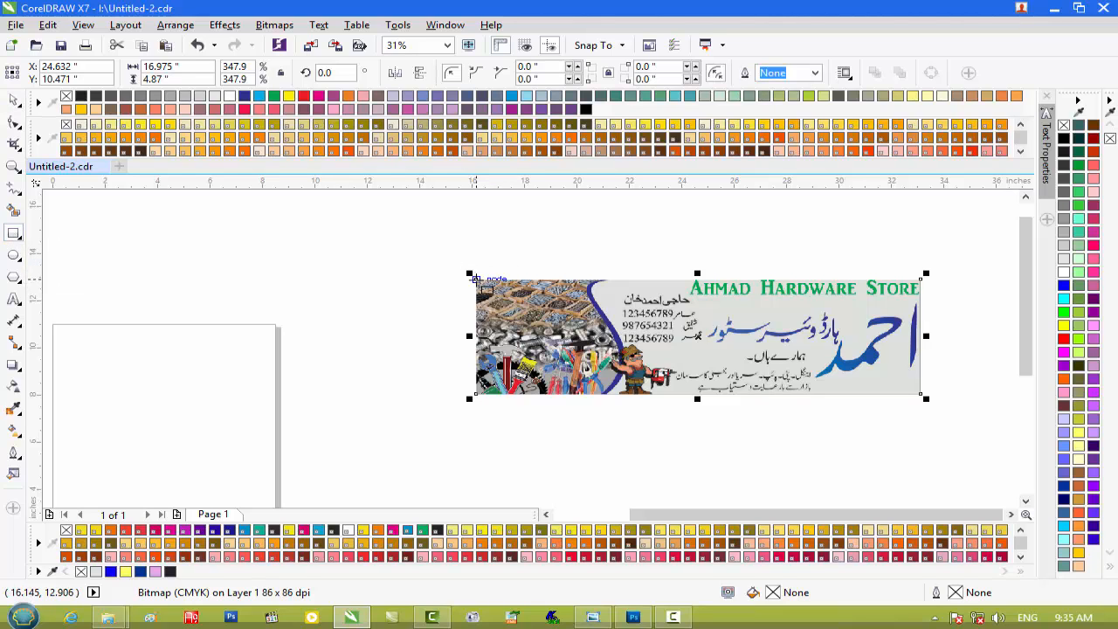
drag(474, 279, 921, 394)
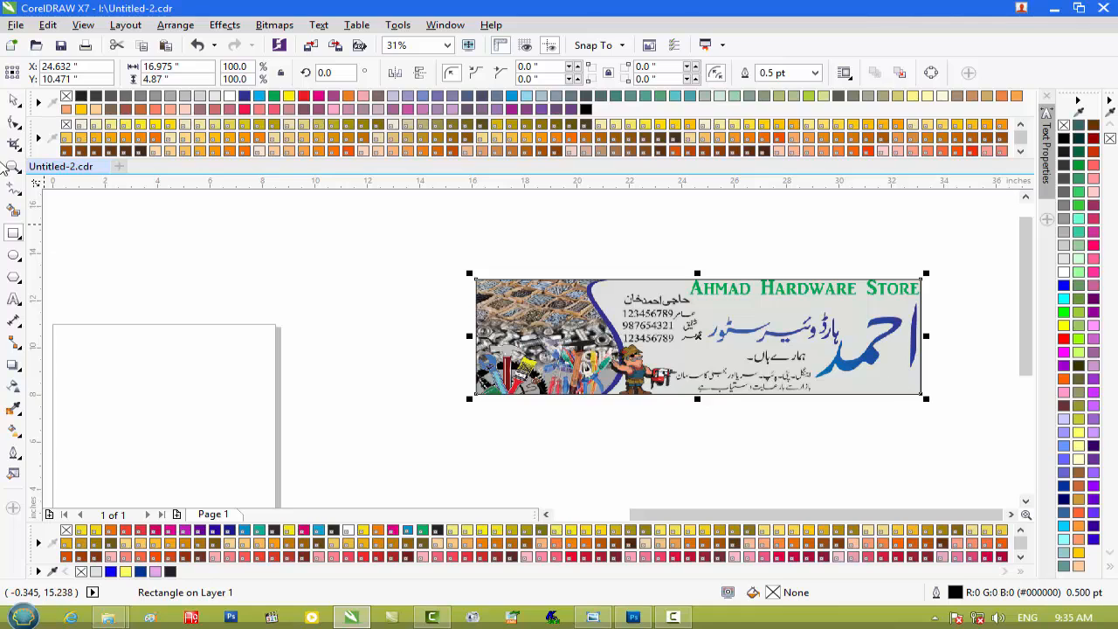
click(15, 99)
drag(696, 348, 320, 380)
drag(791, 347, 886, 267)
drag(428, 378, 554, 393)
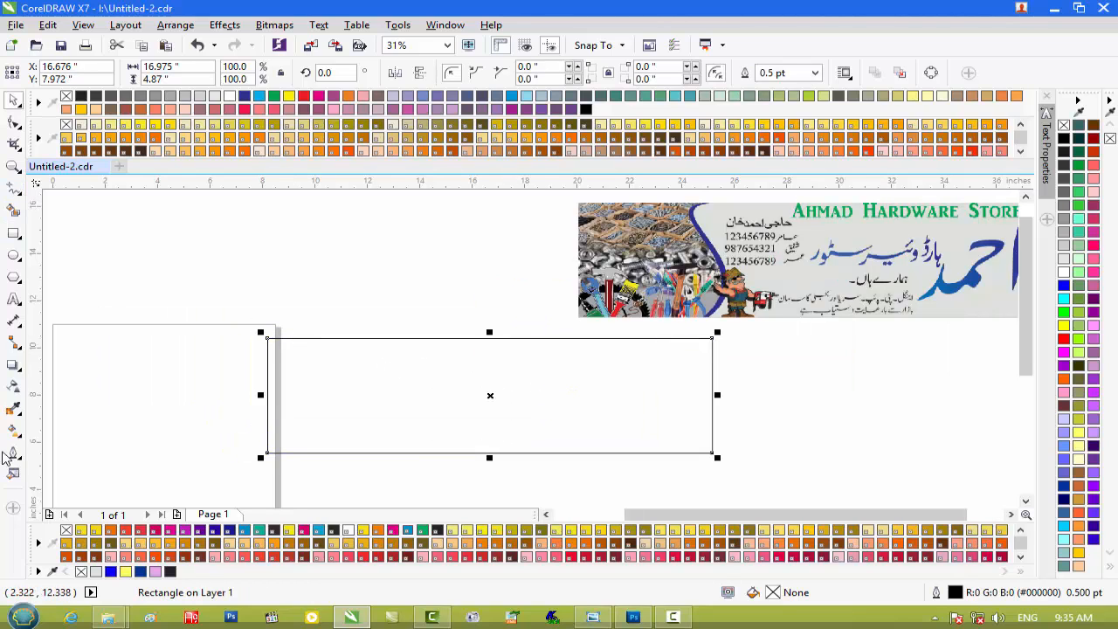
Fill the banner-sized rectangle with the light grey-blue colour PANTONE 7457 C
click(53, 571)
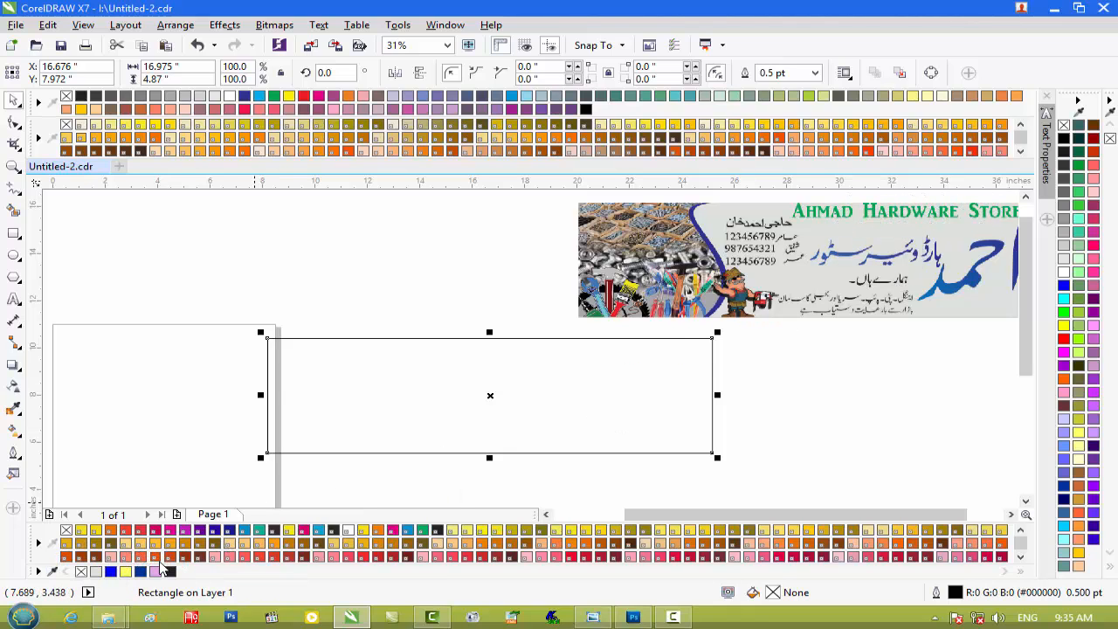
click(1019, 558)
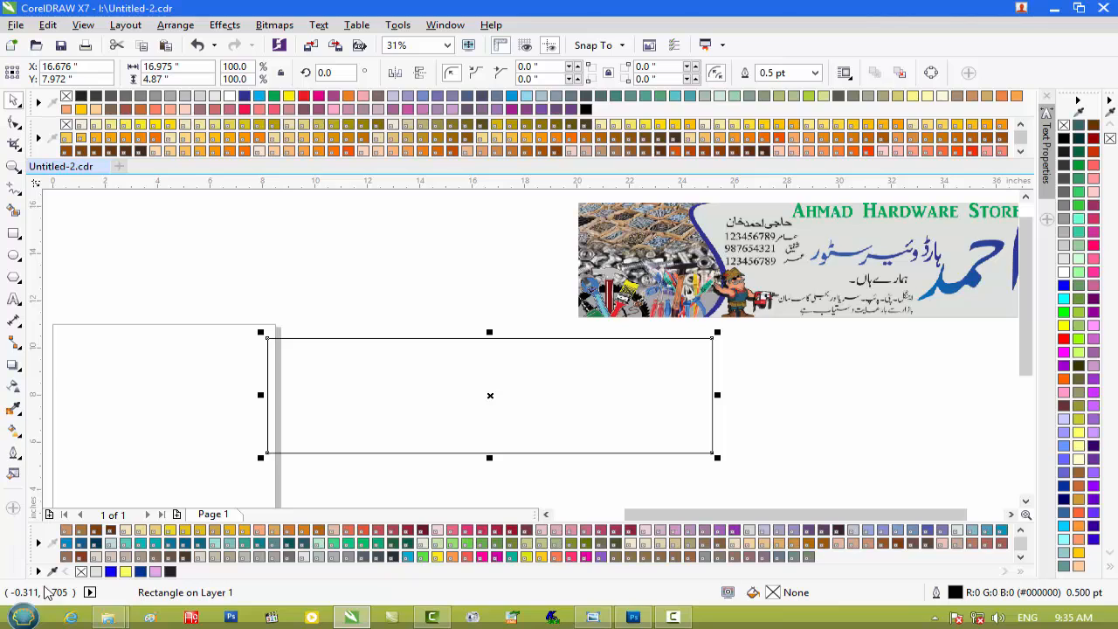
click(52, 572)
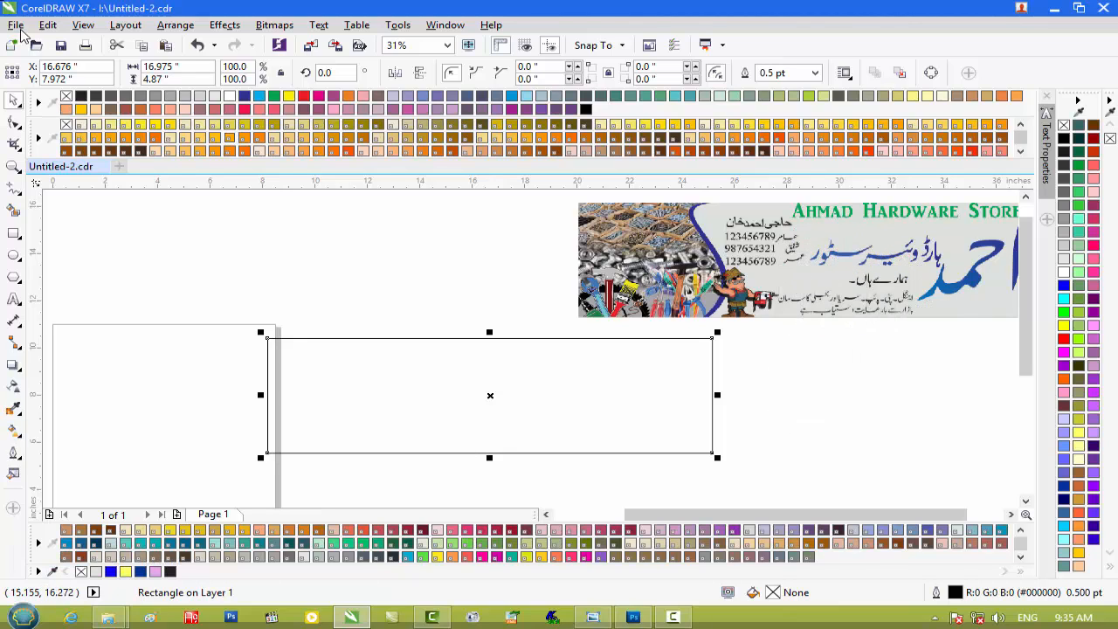
click(771, 262)
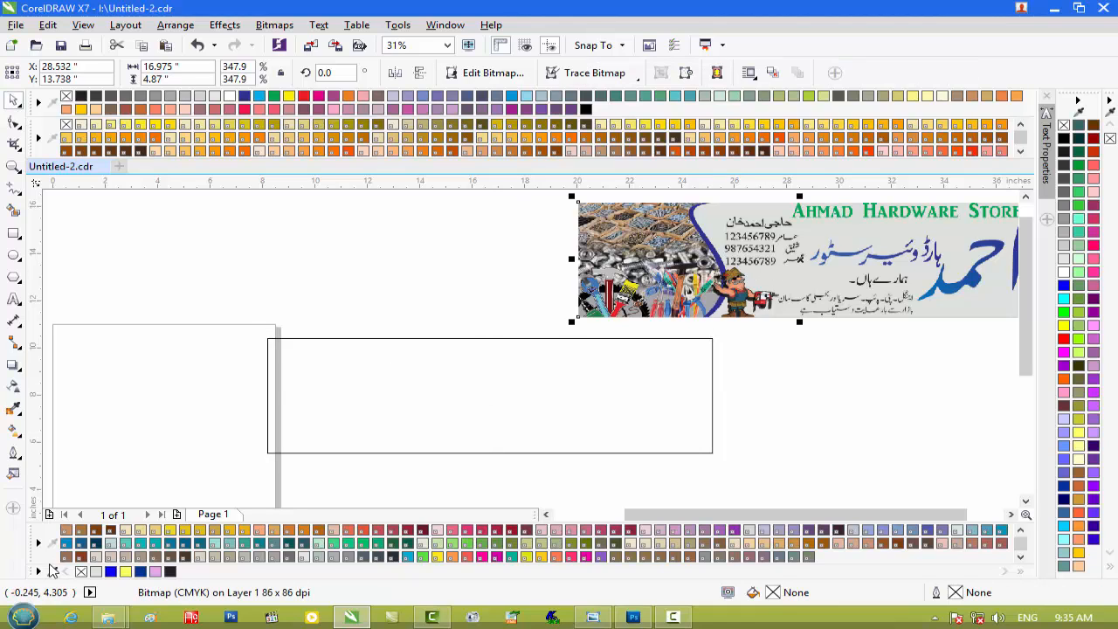
click(57, 573)
click(808, 276)
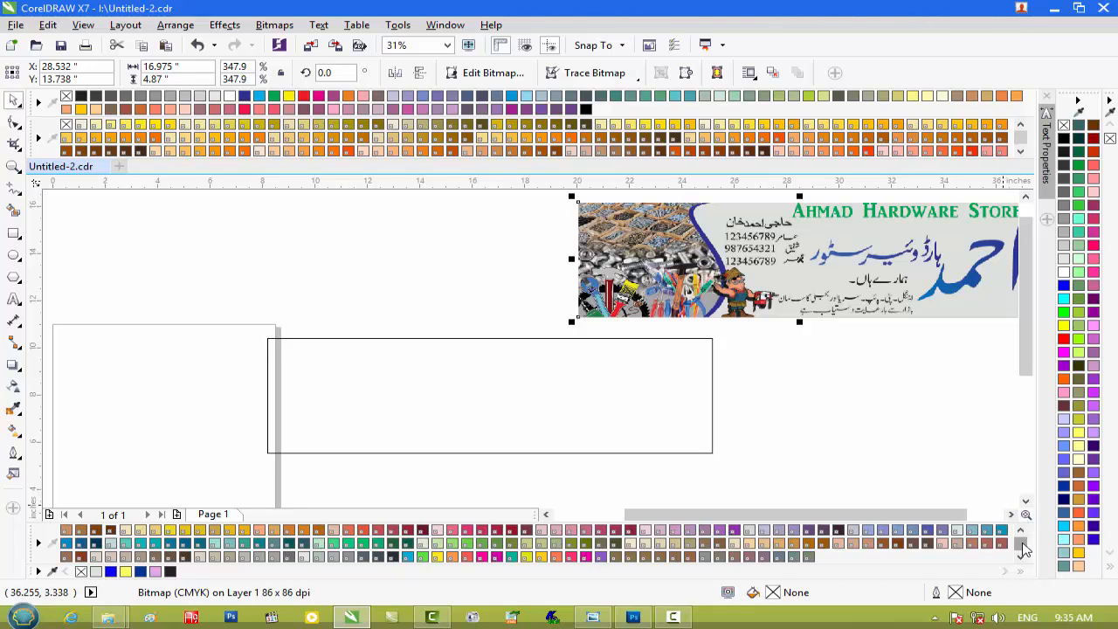
click(1021, 543)
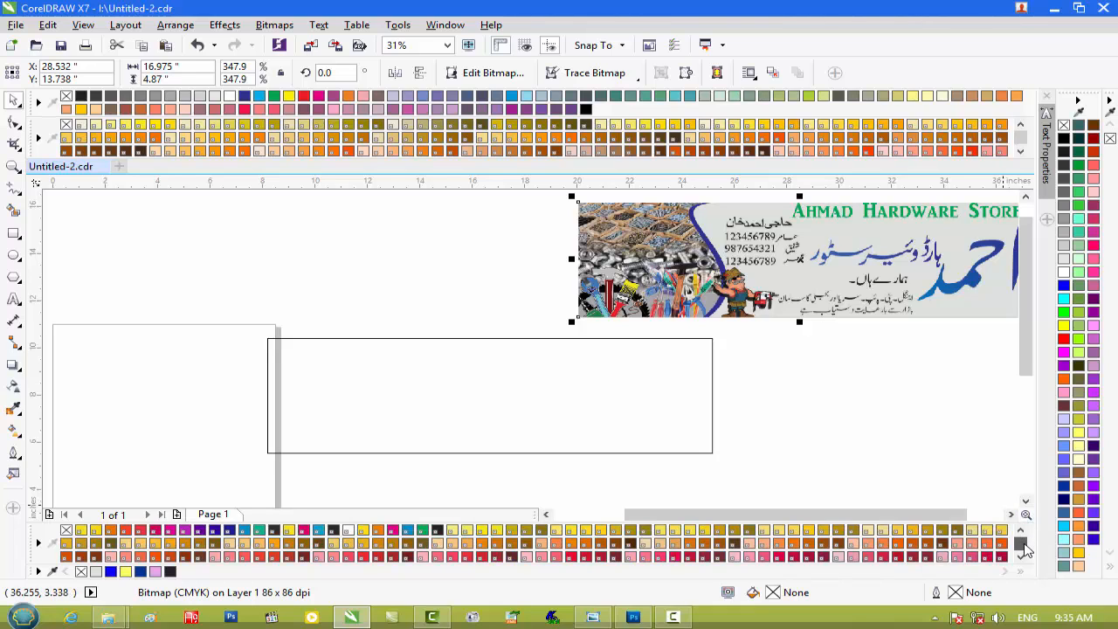
click(1022, 559)
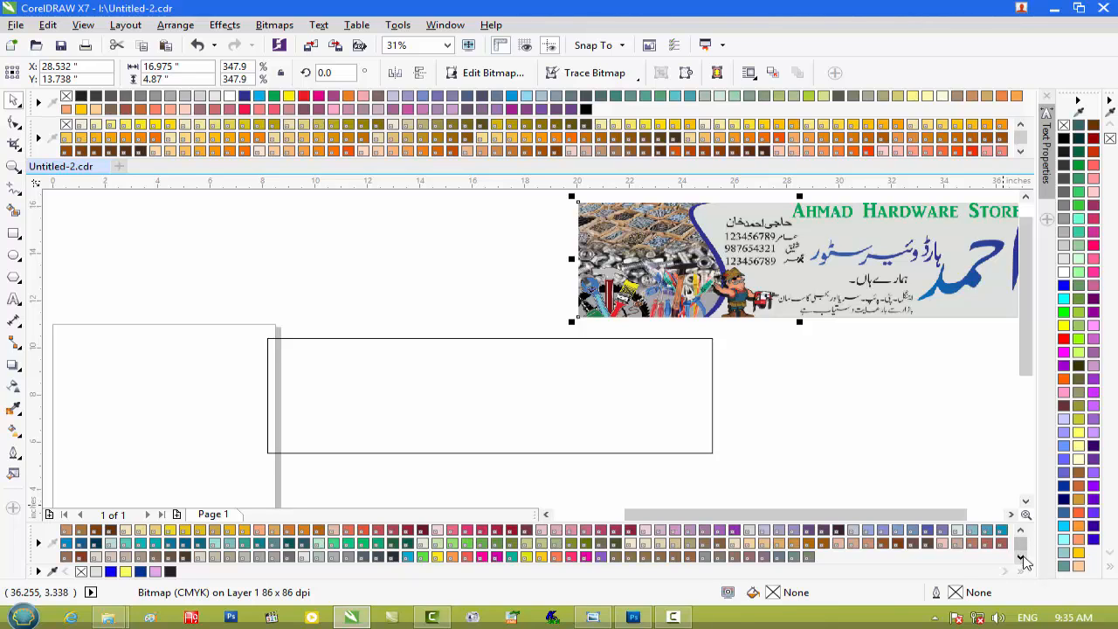
click(1022, 536)
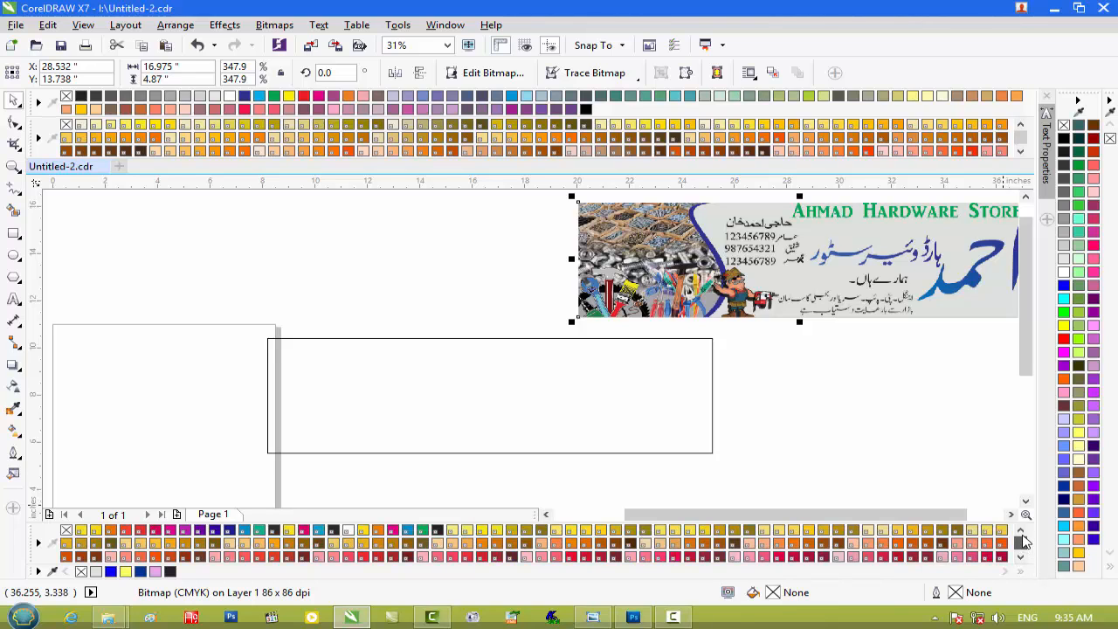
click(1022, 556)
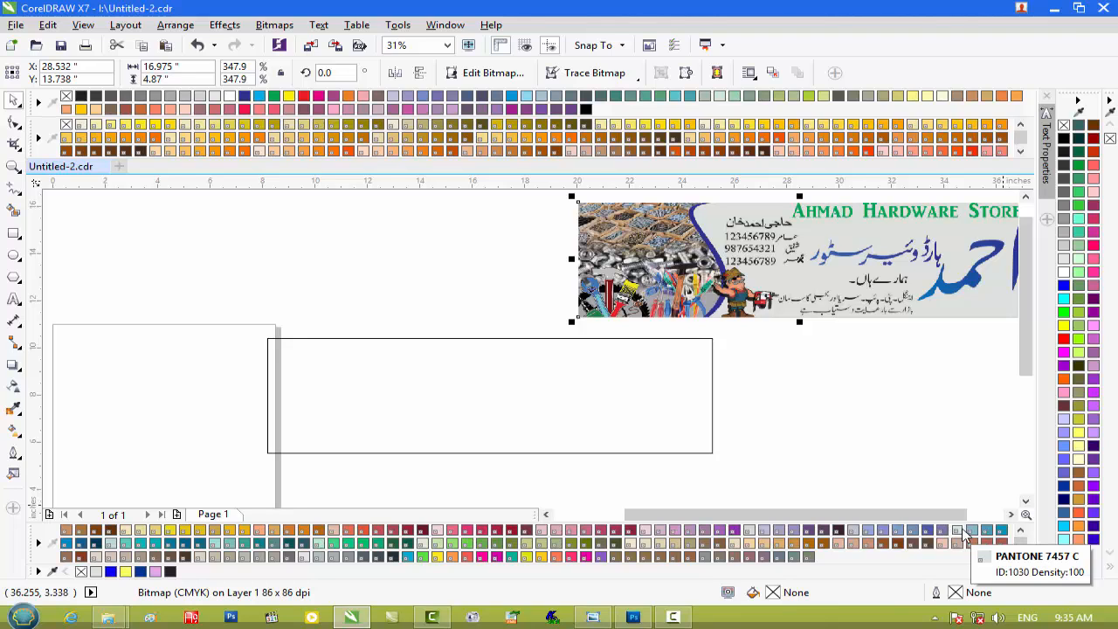
click(514, 390)
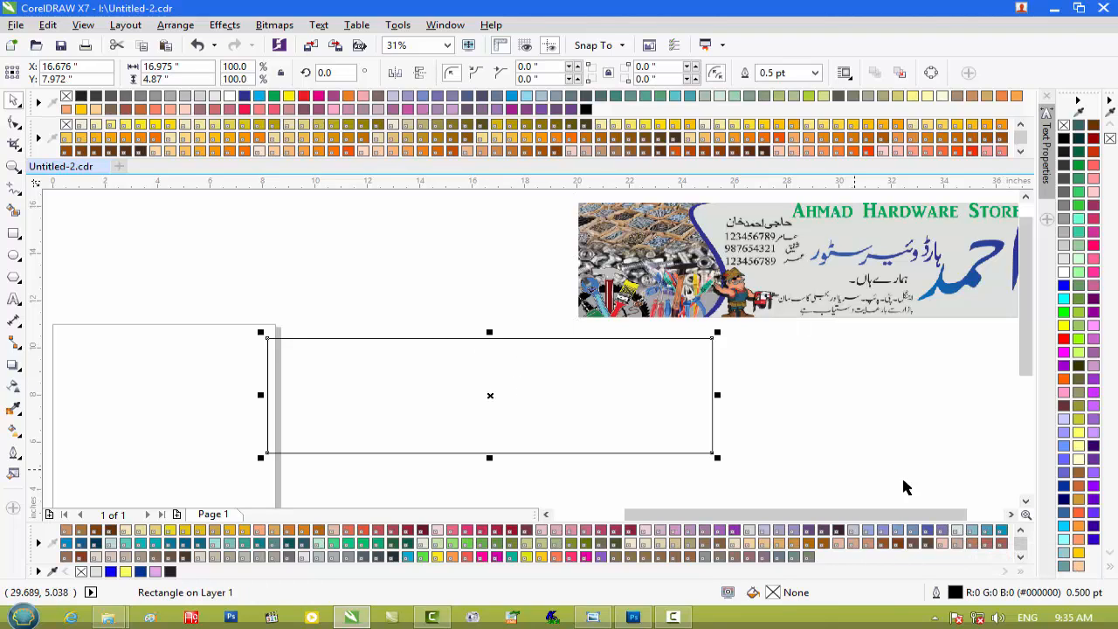
click(959, 530)
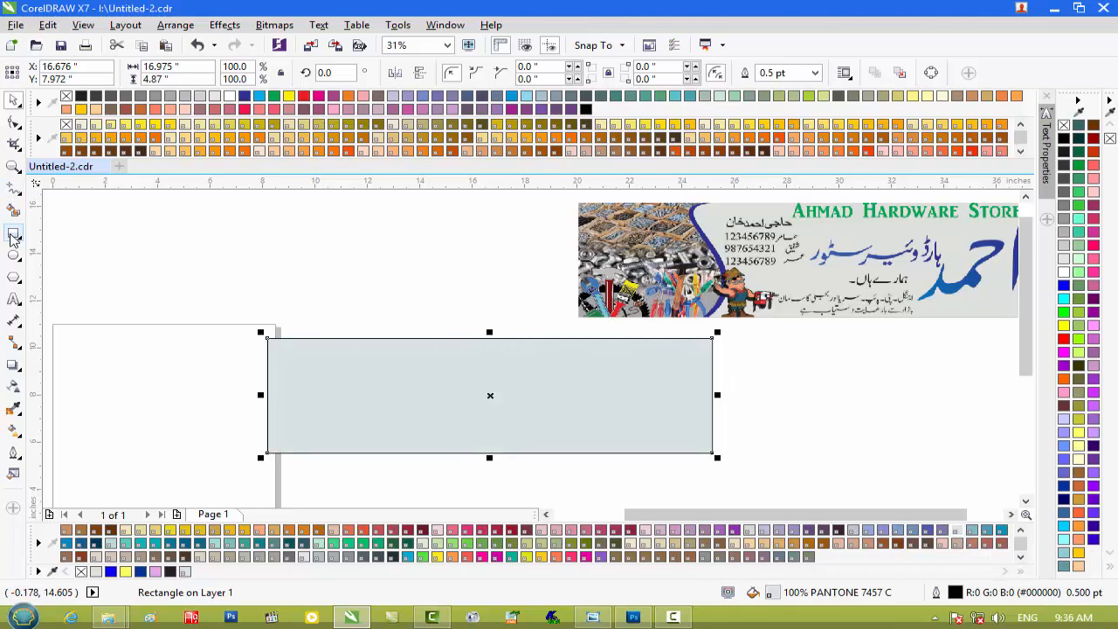
Draw a second rectangle over the left end of the filled banner, about 5.43 inches wide and 4.87 inches high
click(12, 235)
drag(267, 338, 392, 453)
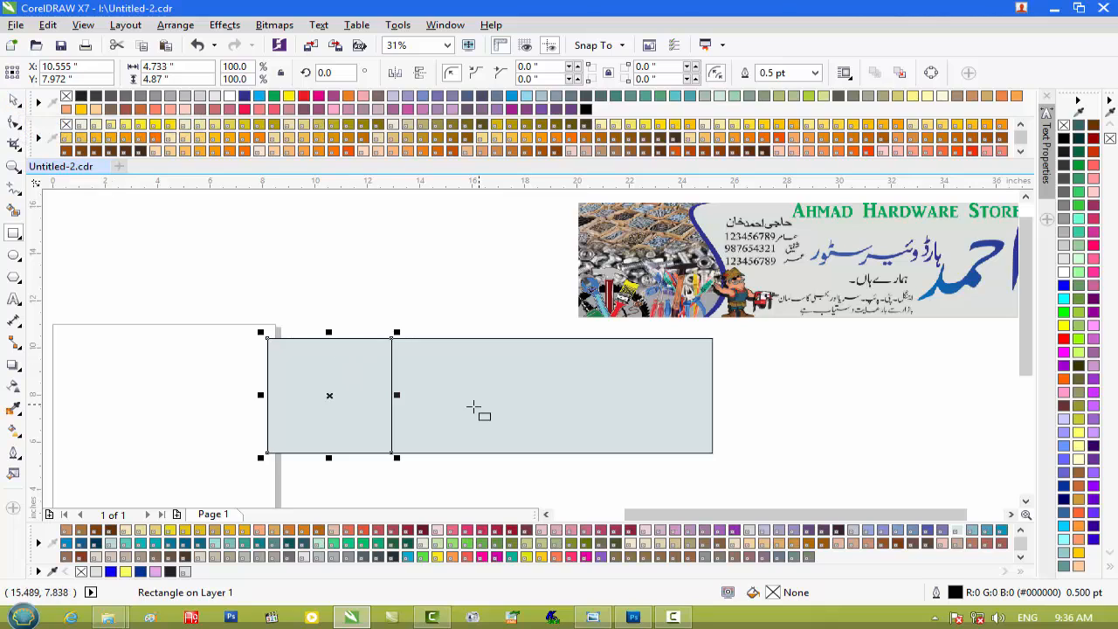
drag(398, 397, 415, 397)
click(15, 103)
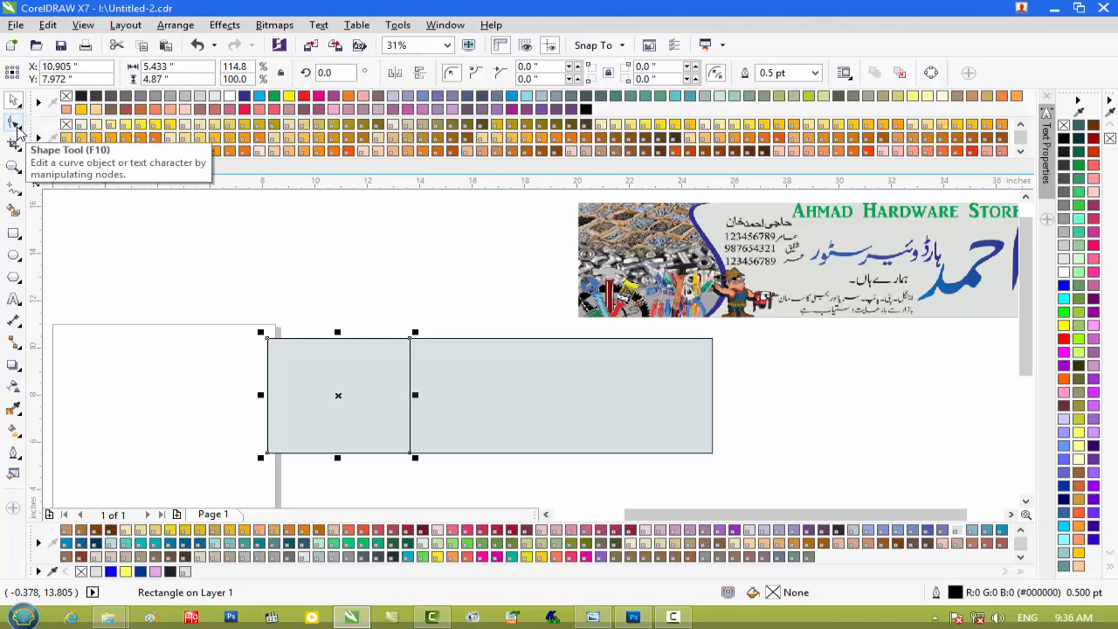
Convert the small rectangle to curves and turn its right edge into a curve segment
click(15, 125)
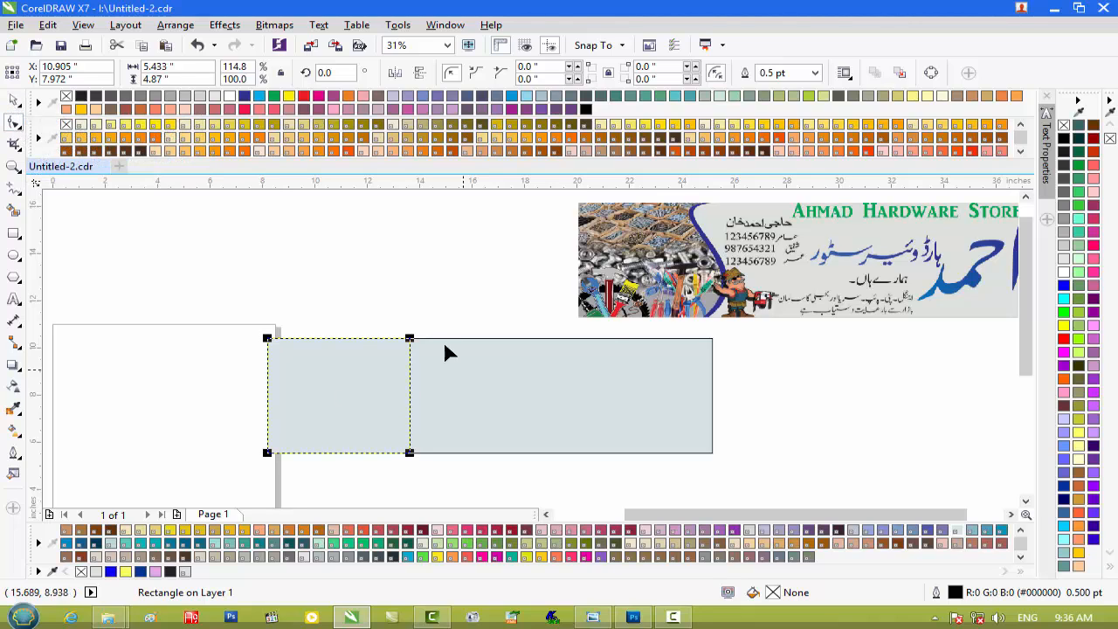
right_click(410, 341)
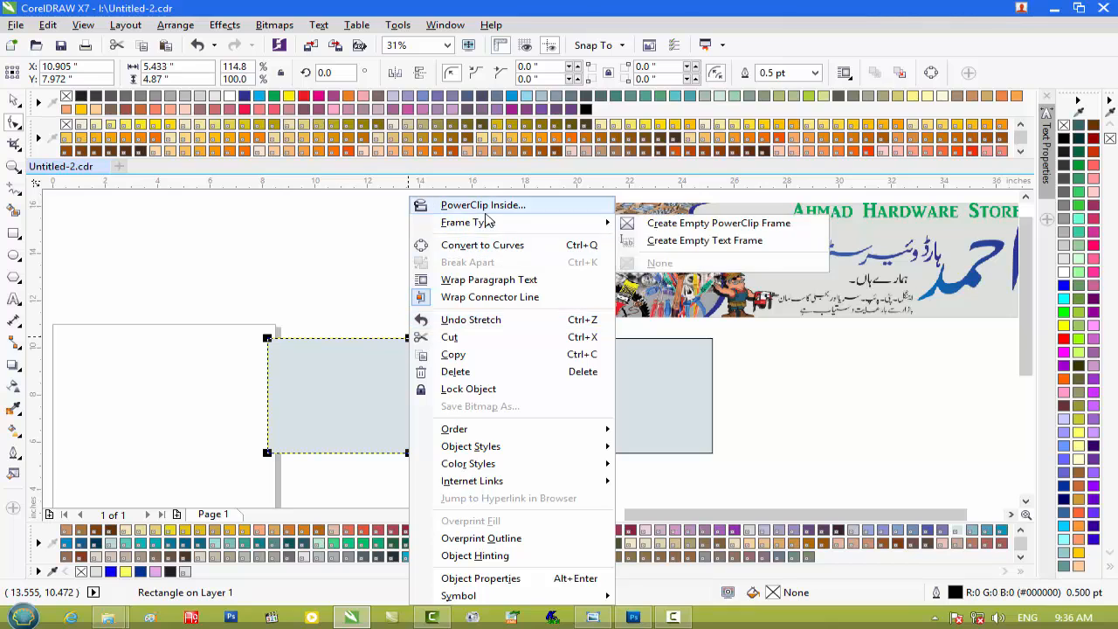
click(489, 245)
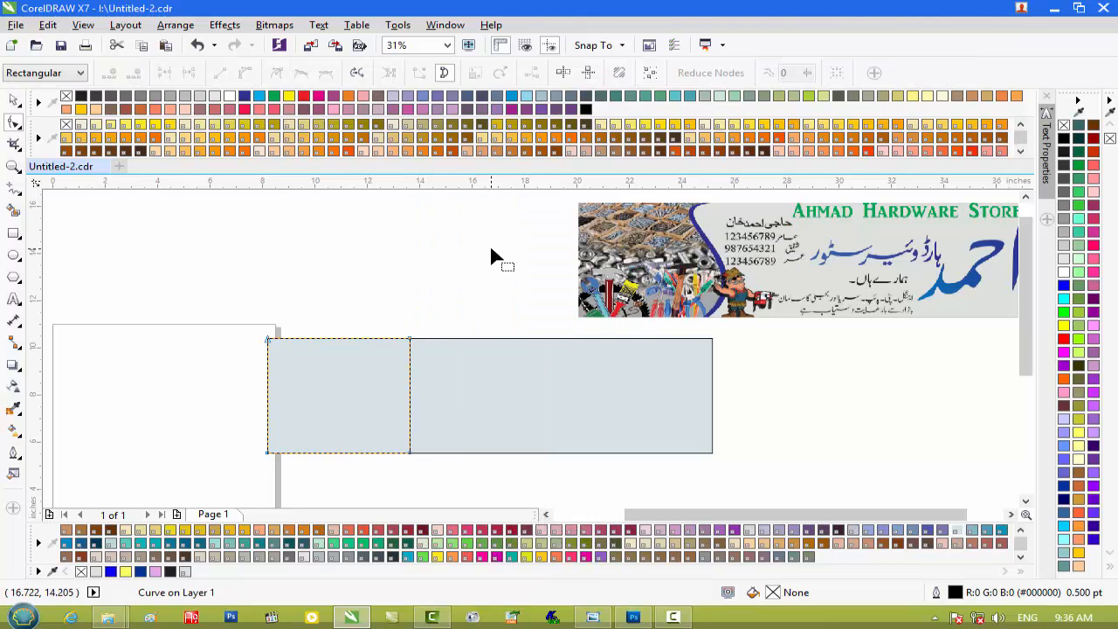
right_click(408, 393)
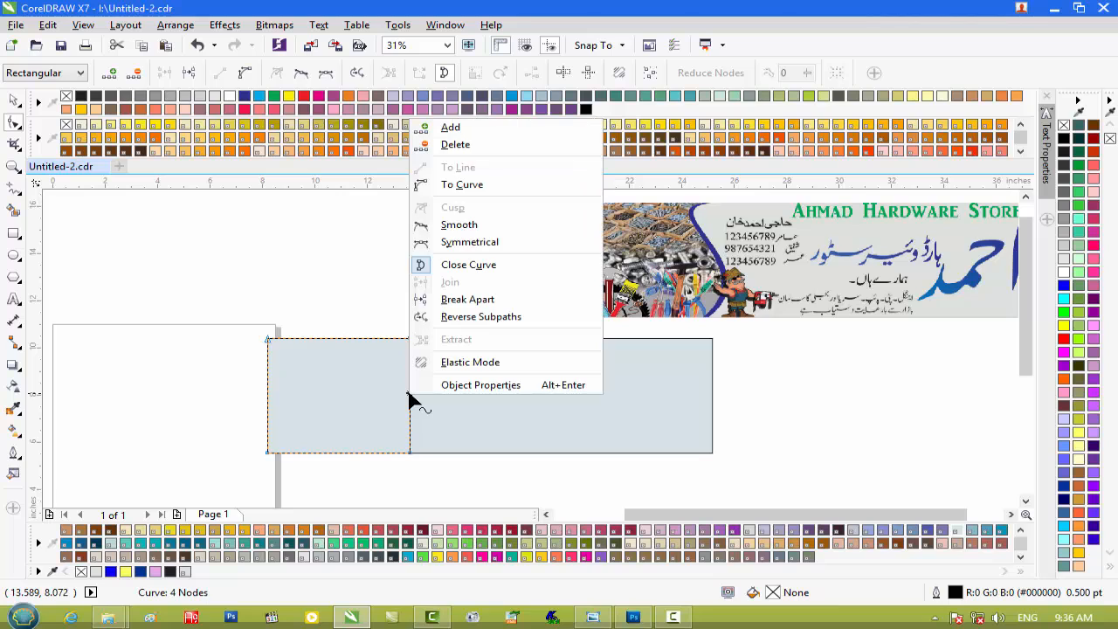
click(509, 187)
Bend the small shape's right edge into an S-curve, bowing inward near the top and outward near the bottom
drag(411, 423, 370, 420)
drag(409, 376, 352, 365)
drag(364, 417, 445, 427)
drag(352, 365, 367, 364)
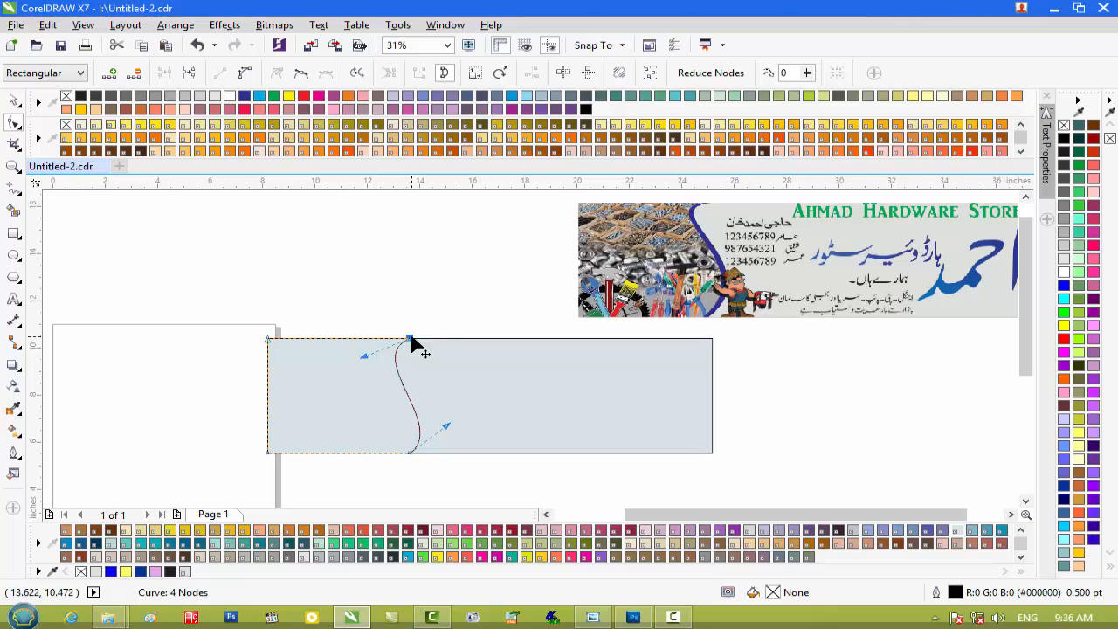
drag(442, 427, 442, 433)
drag(364, 358, 367, 356)
drag(442, 434, 450, 434)
Fill the S-edged shape dark blue (#003399), and paste a copy of it in place filled light yellow (#FFFF66)
click(15, 103)
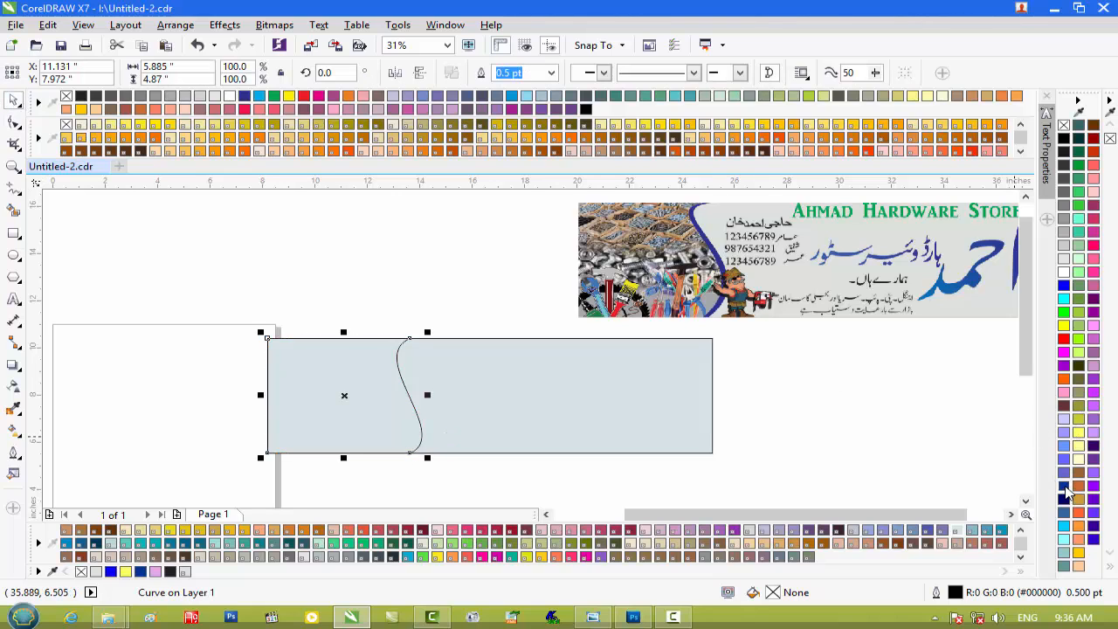
click(1064, 487)
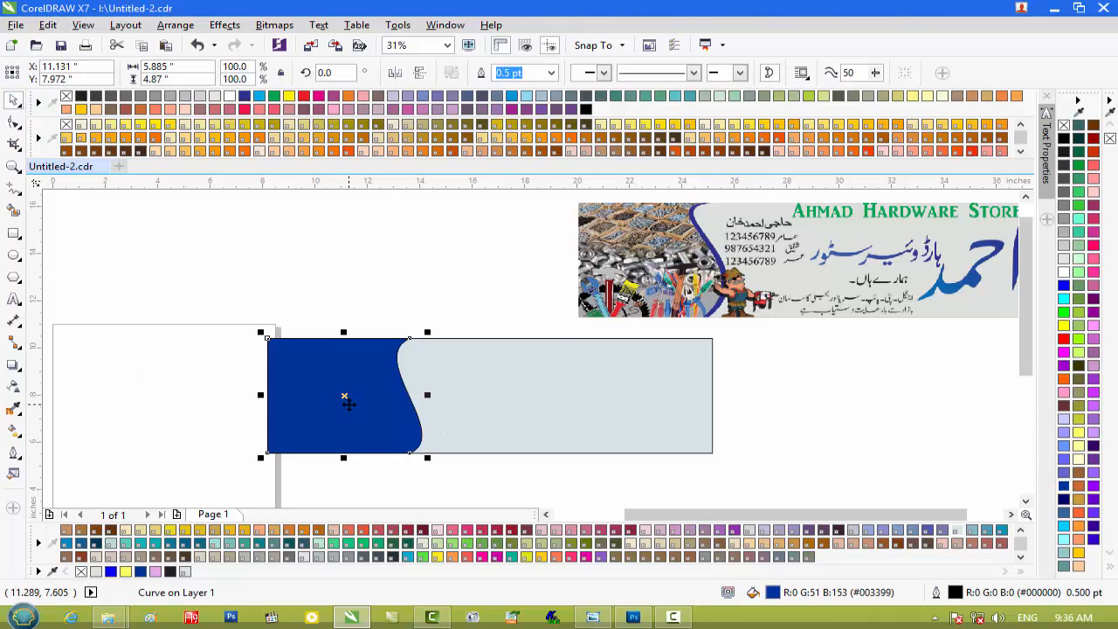
right_click(346, 402)
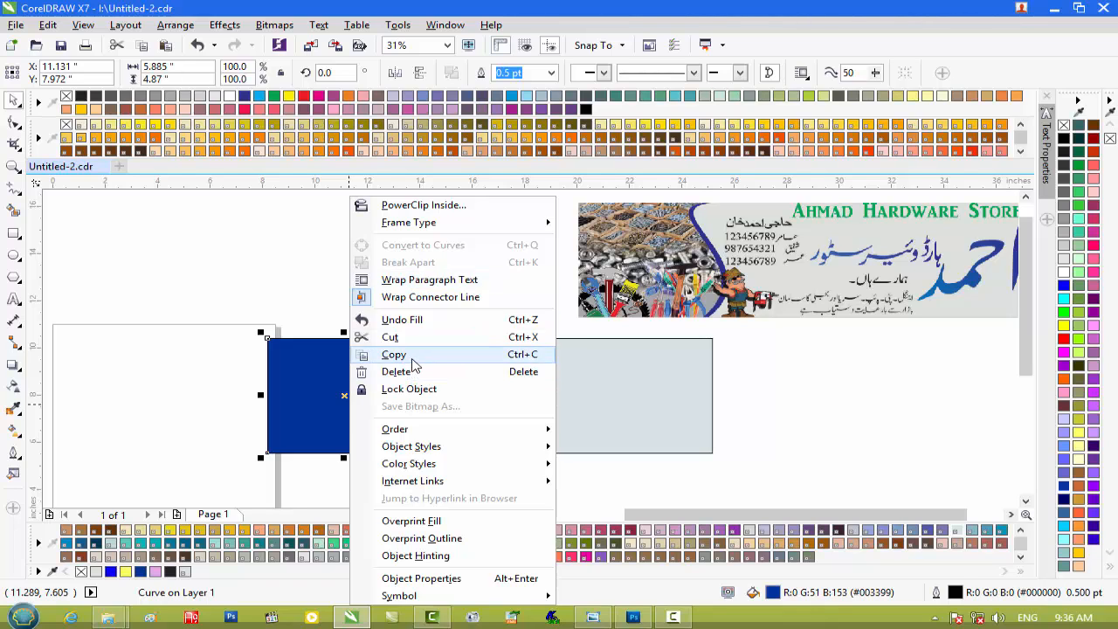
click(414, 355)
right_click(362, 267)
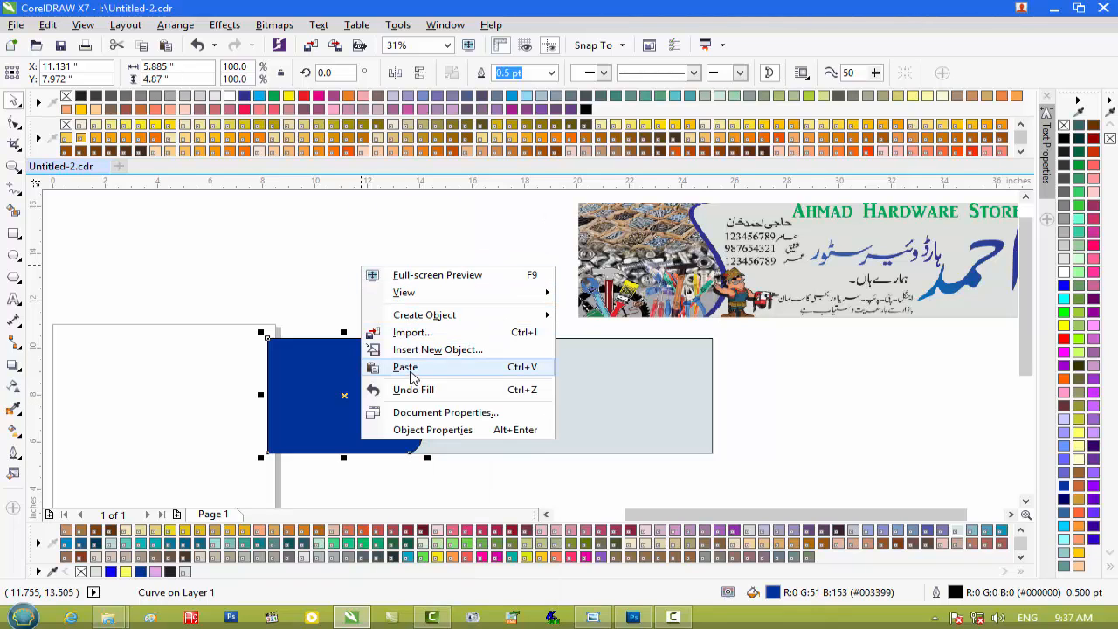
click(414, 366)
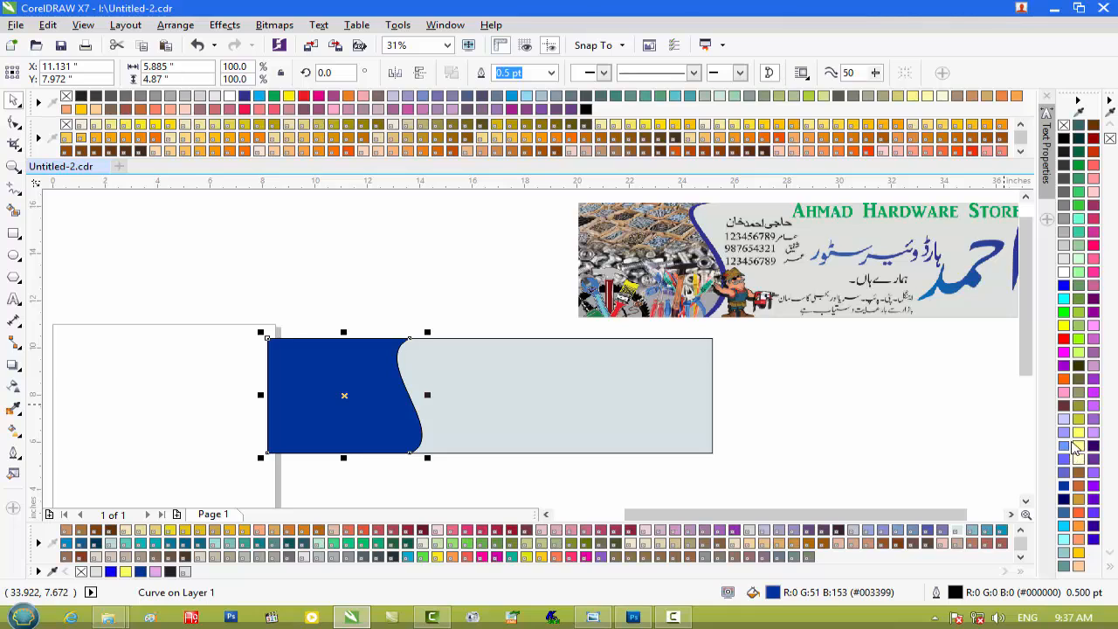
click(1078, 434)
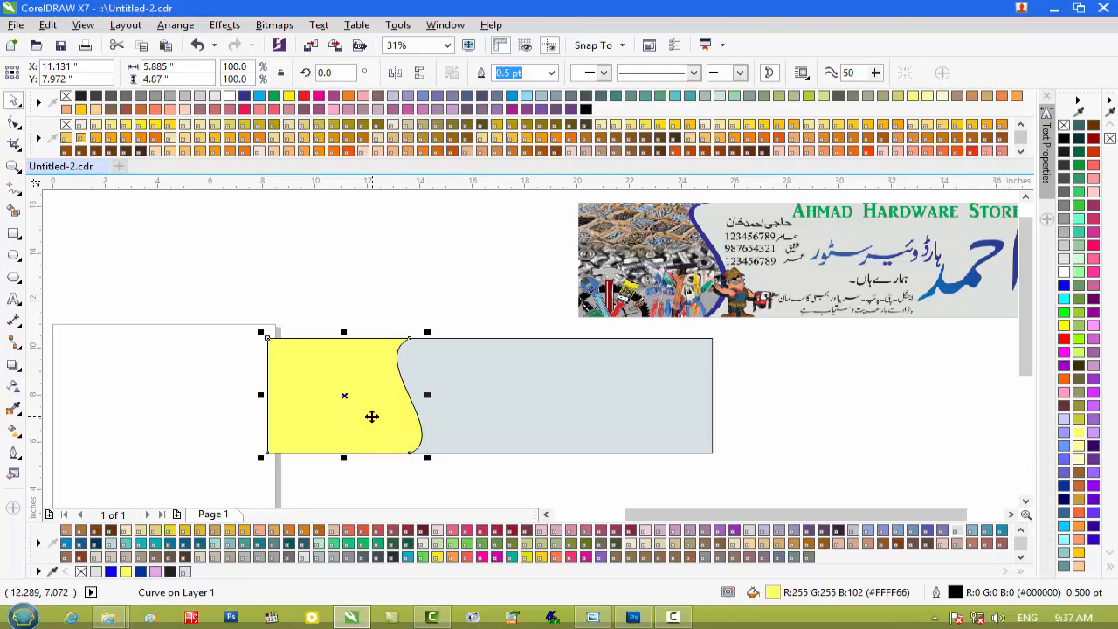
Shift the yellow shape slightly left and narrow the blue shape to about 5.17 inches, leaving a thin blue band along the S-curve
mouse_move(345, 394)
mouse_down()
mouse_move(224, 389)
mouse_move(355, 407)
mouse_move(309, 396)
mouse_move(338, 395)
mouse_up()
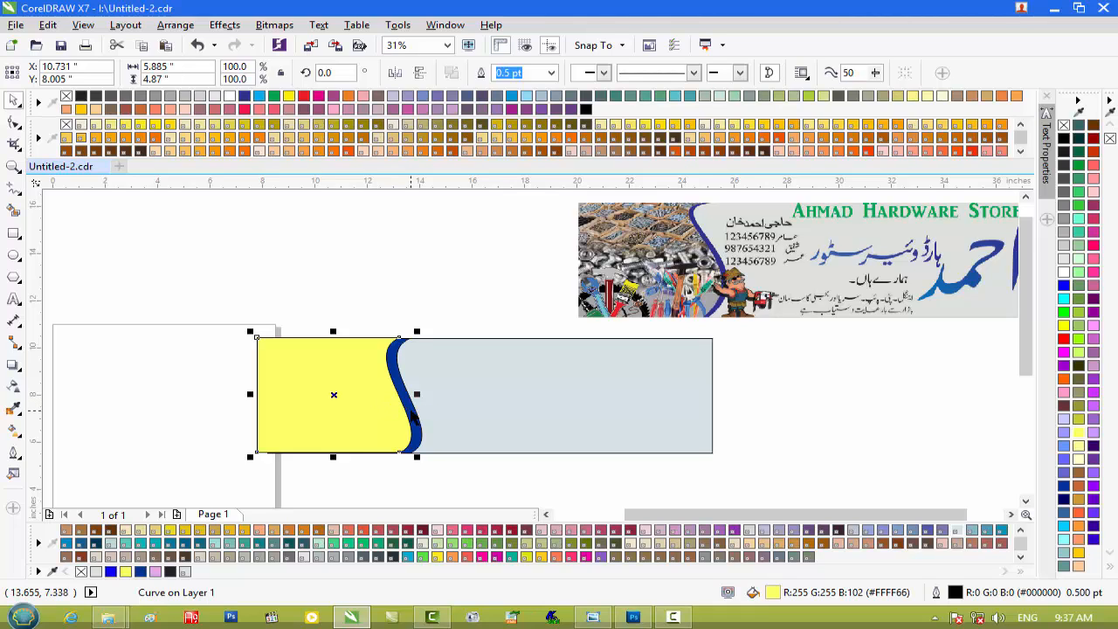
click(413, 419)
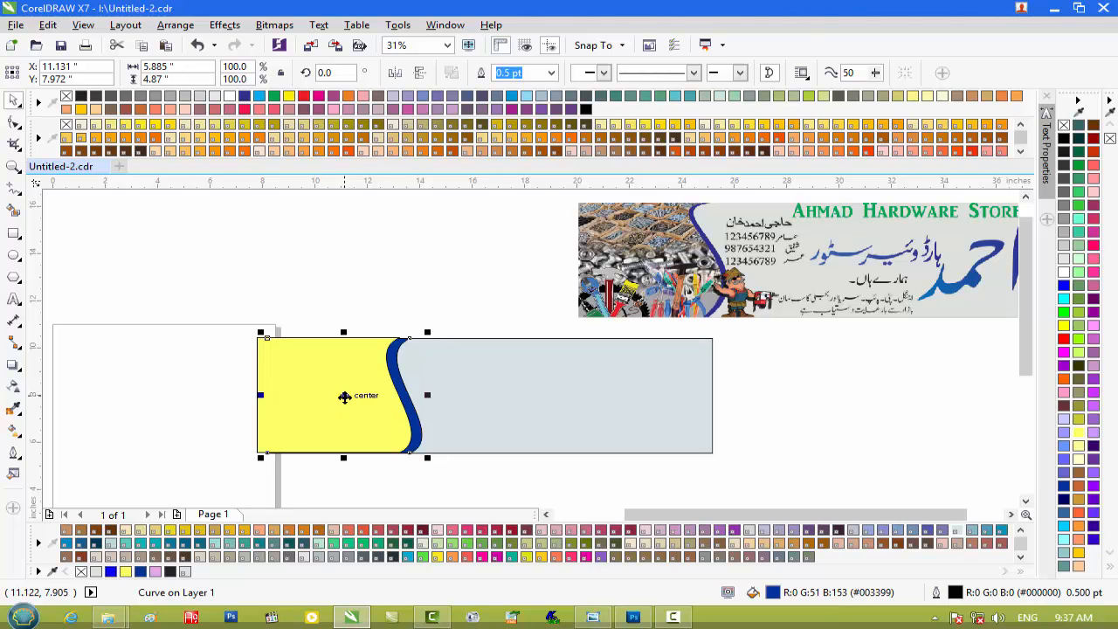
drag(260, 395, 272, 395)
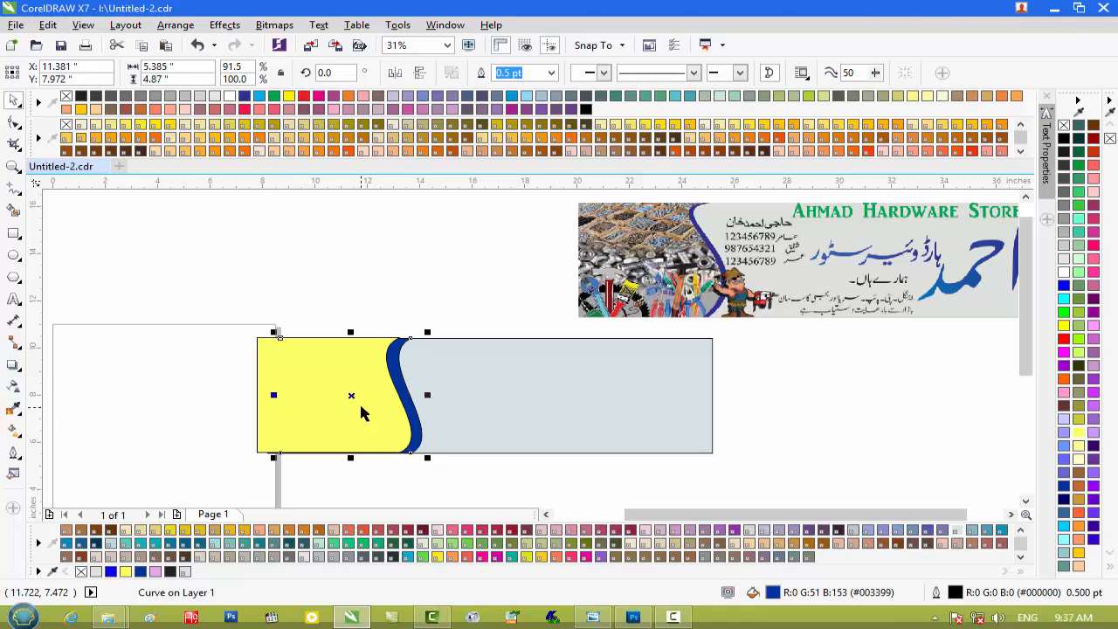
drag(427, 397, 420, 398)
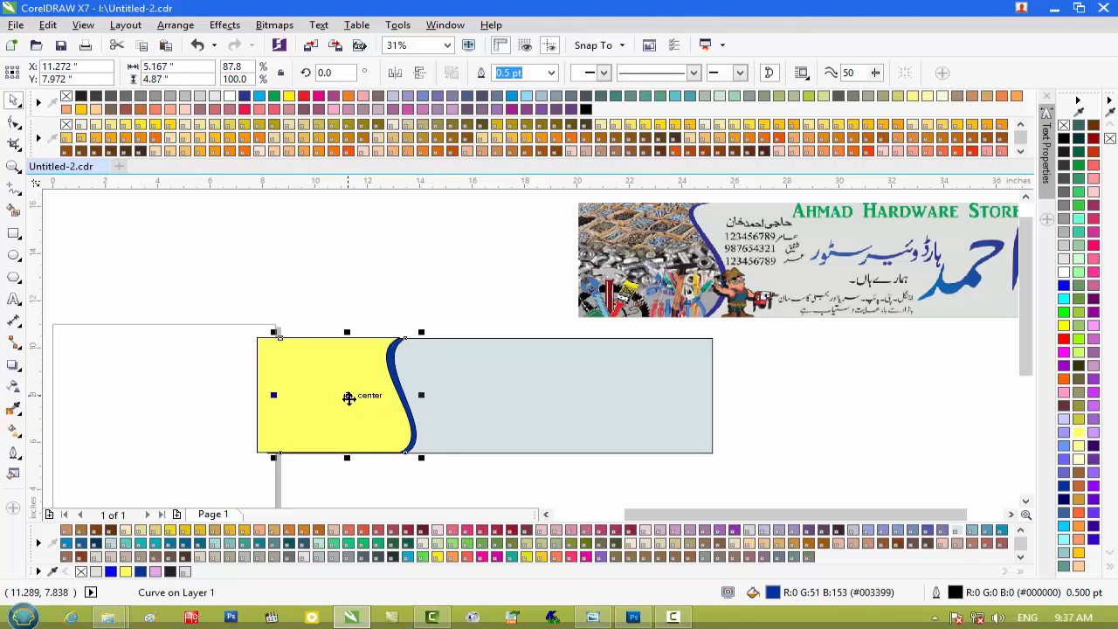
Remove the outline from all three banner shapes
drag(128, 303, 751, 478)
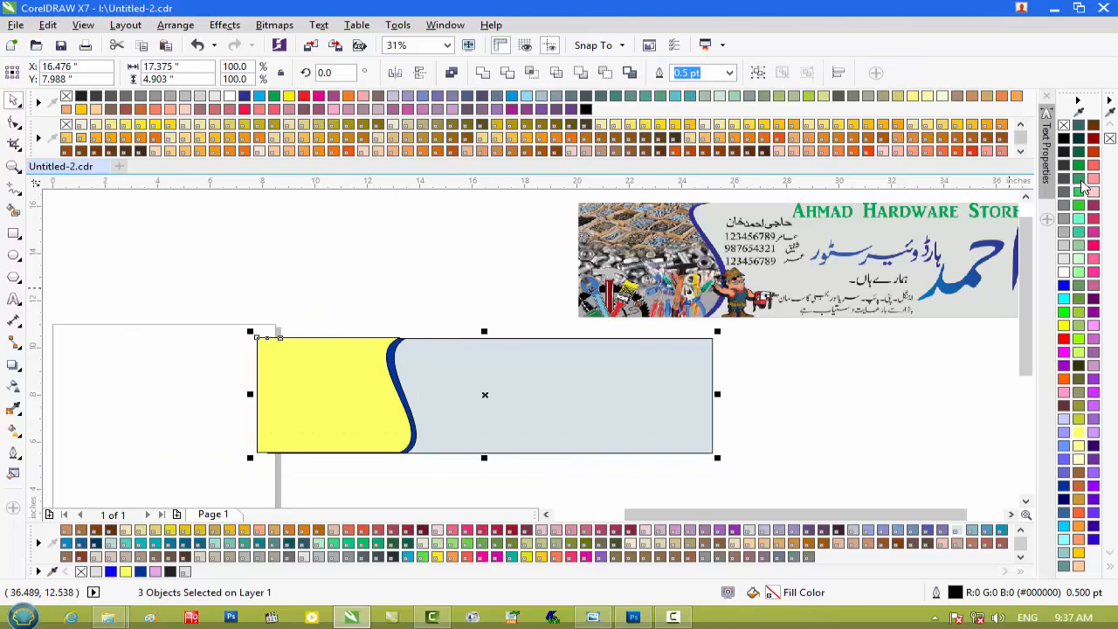
right_click(1065, 127)
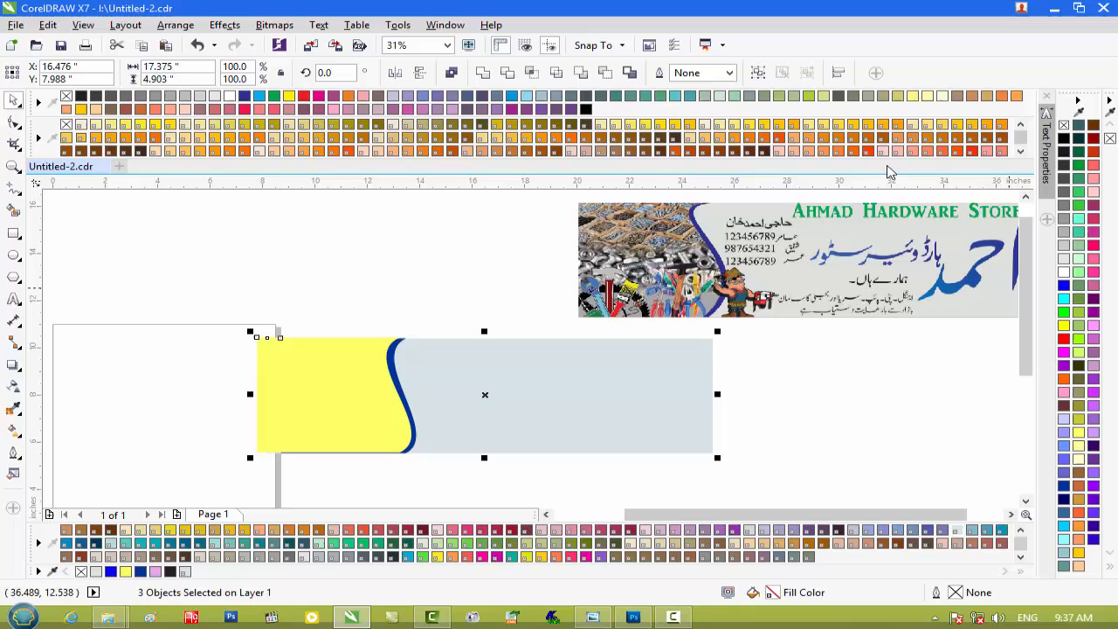
click(392, 269)
scroll(402, 351, up, 2)
scroll(402, 351, down, 2)
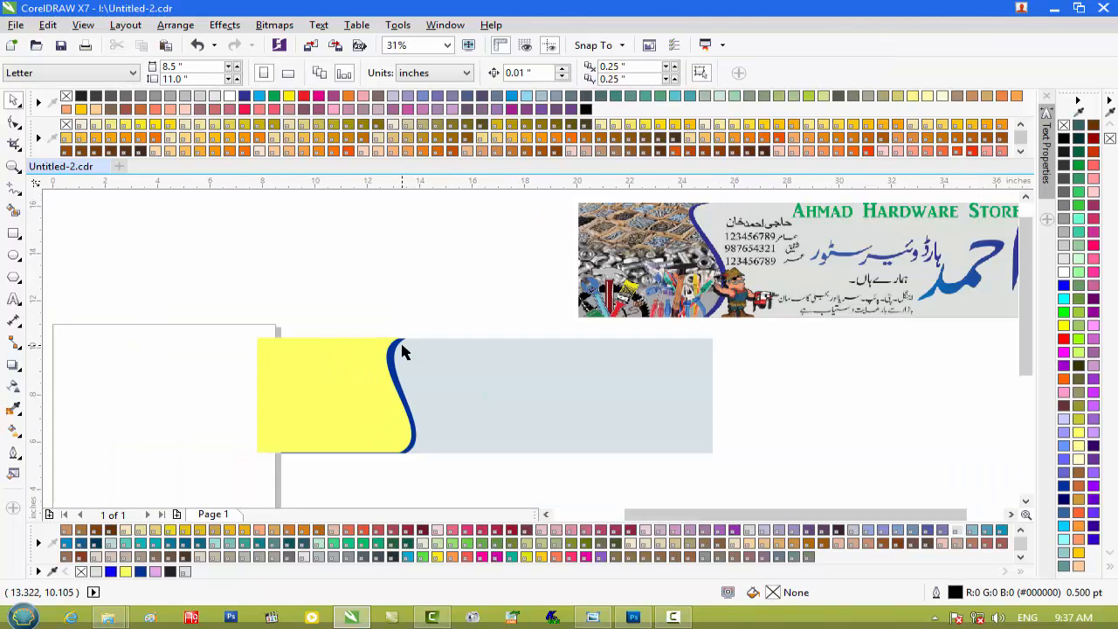
Delete the sample hardware store banner image
click(837, 273)
key(Delete)
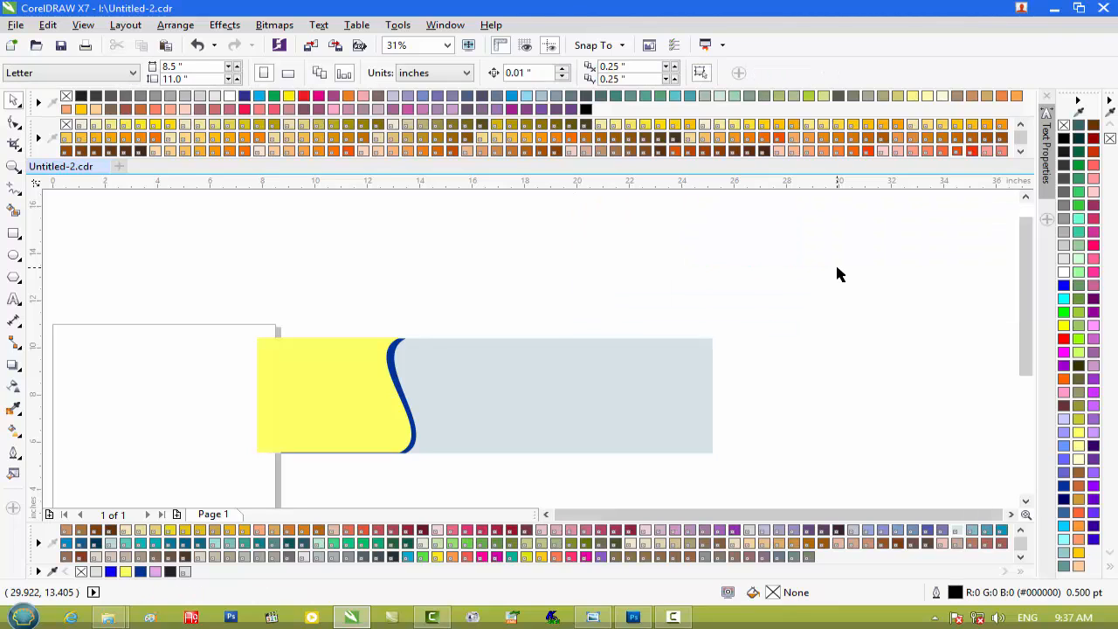
Start a JPG export of the banner artwork and choose the Desktop as its destination
click(16, 27)
mouse_move(11, 16)
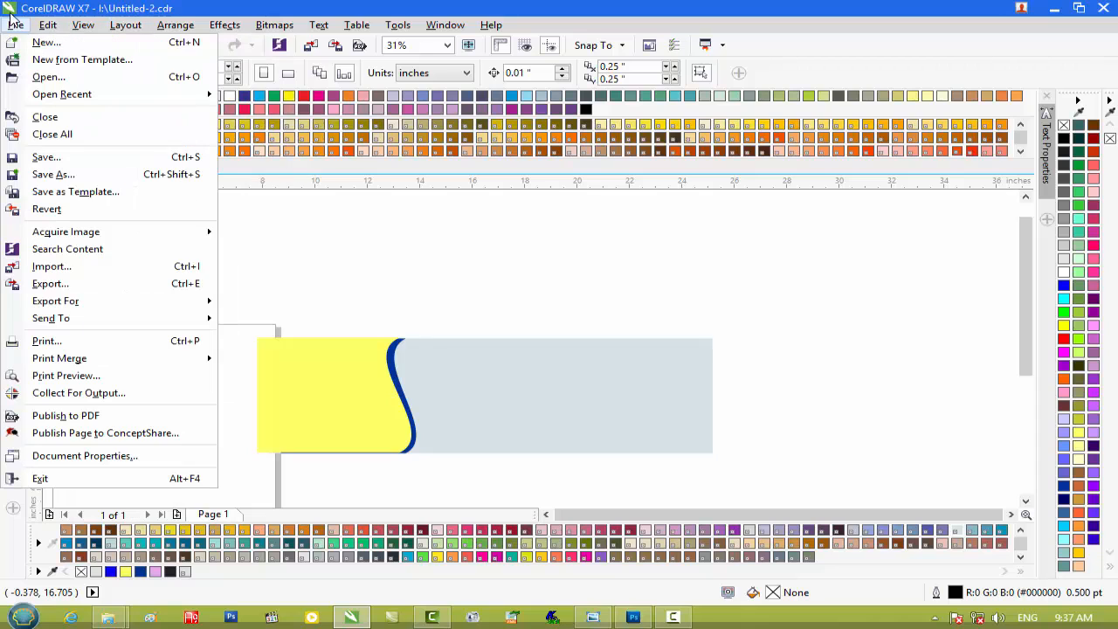
click(51, 284)
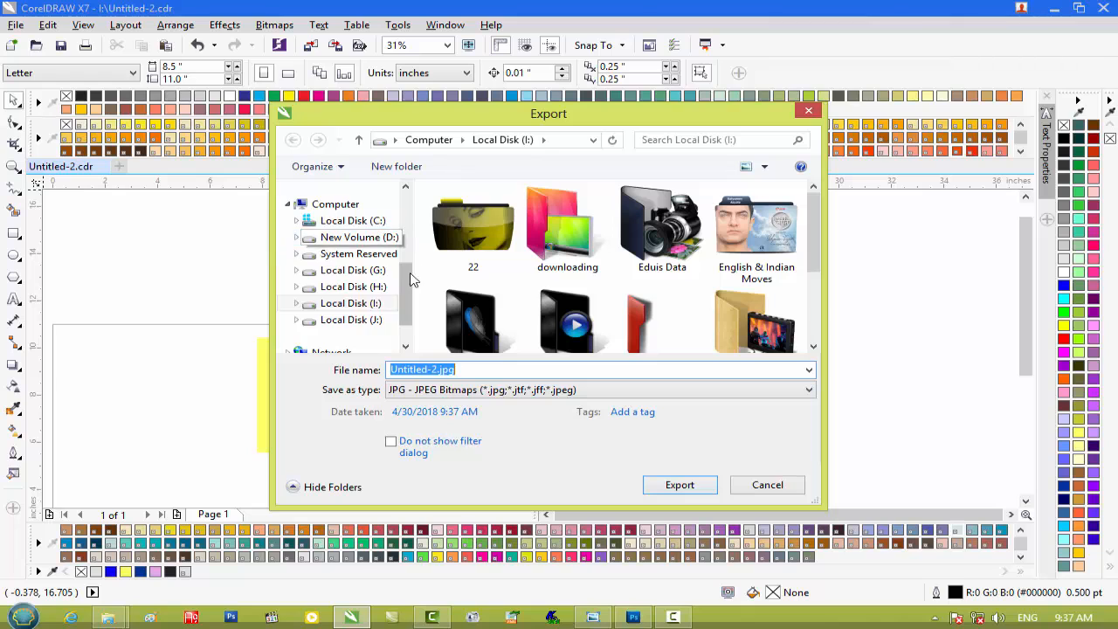
scroll(413, 236, up, 2)
scroll(413, 235, up, 1)
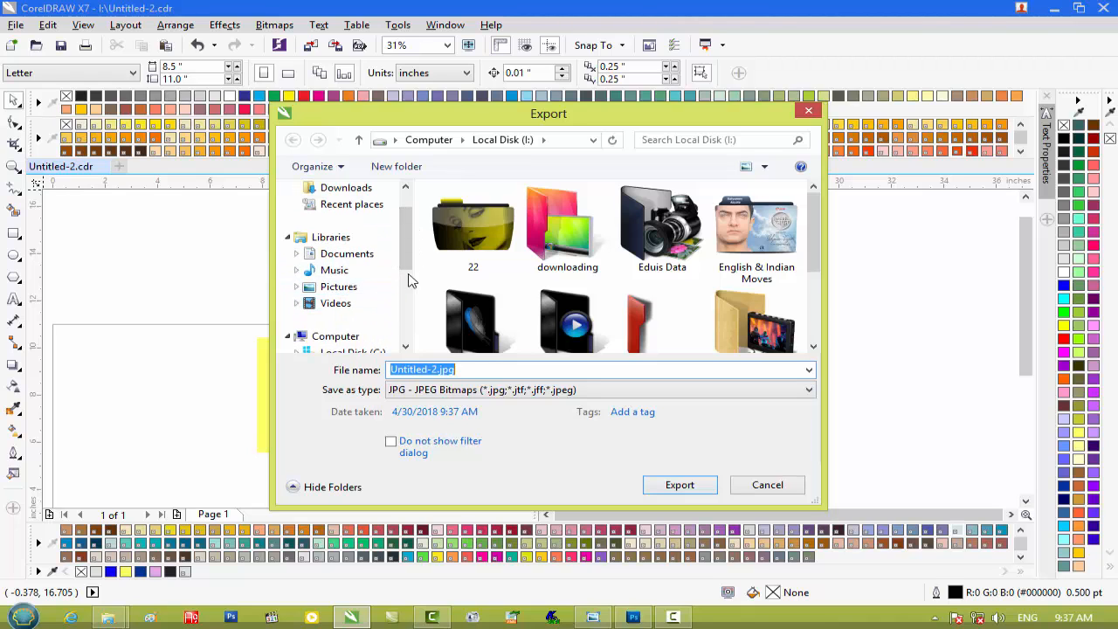
scroll(402, 236, up, 1)
click(375, 212)
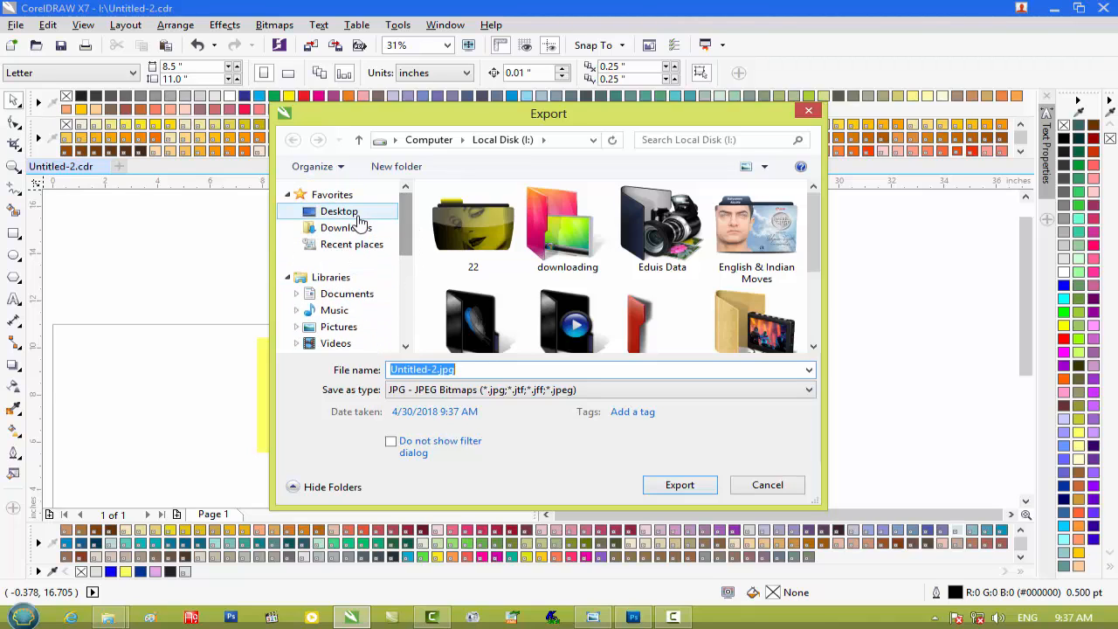
Name the export file "Ahmad hardware Store" and export it as a CMYK JPEG at High quality, 80%
click(421, 369)
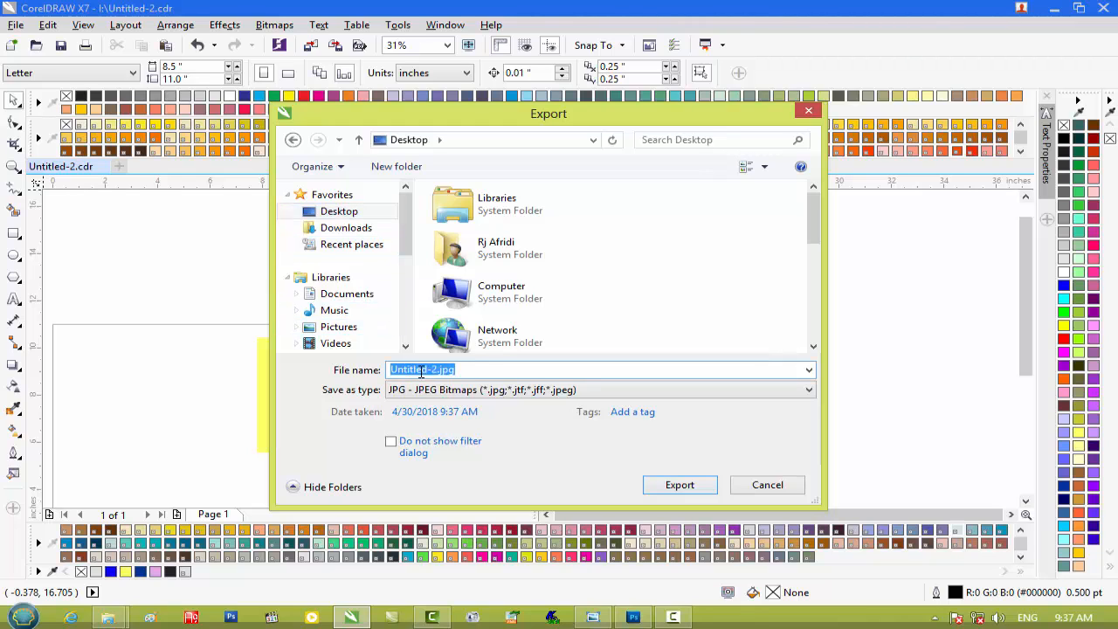
key(BackSpace)
text(A)
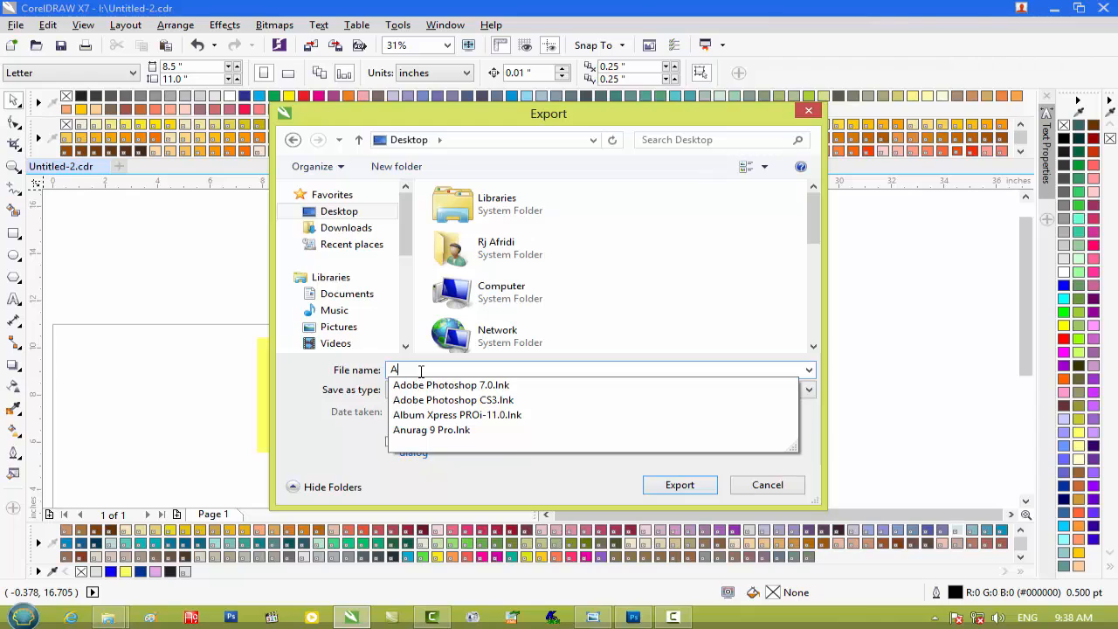
text(hmad)
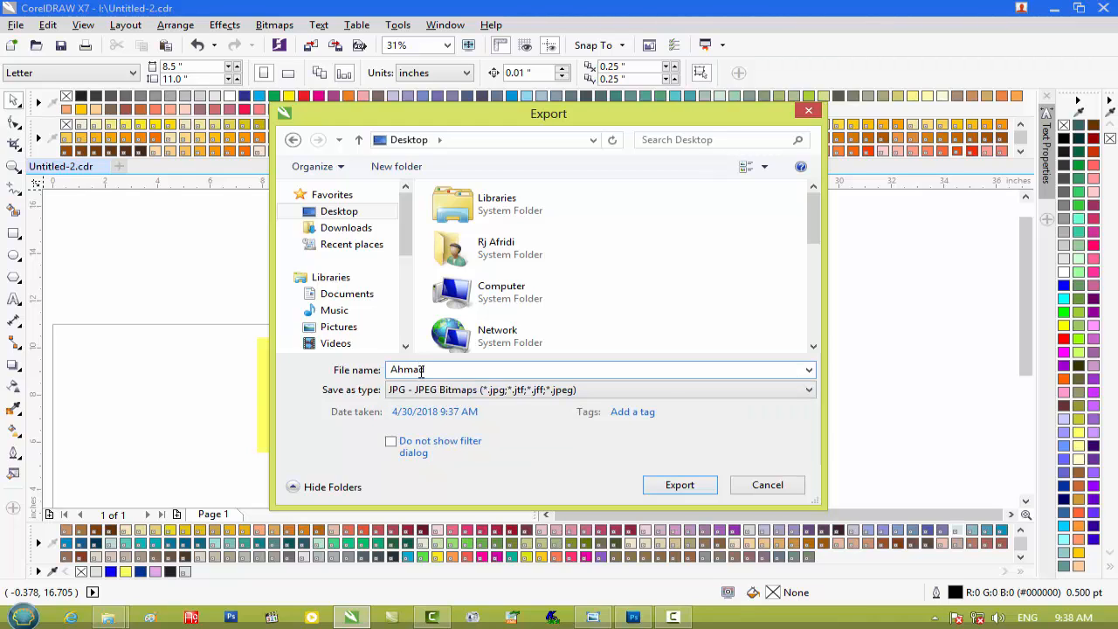
text( hardware Store)
click(679, 484)
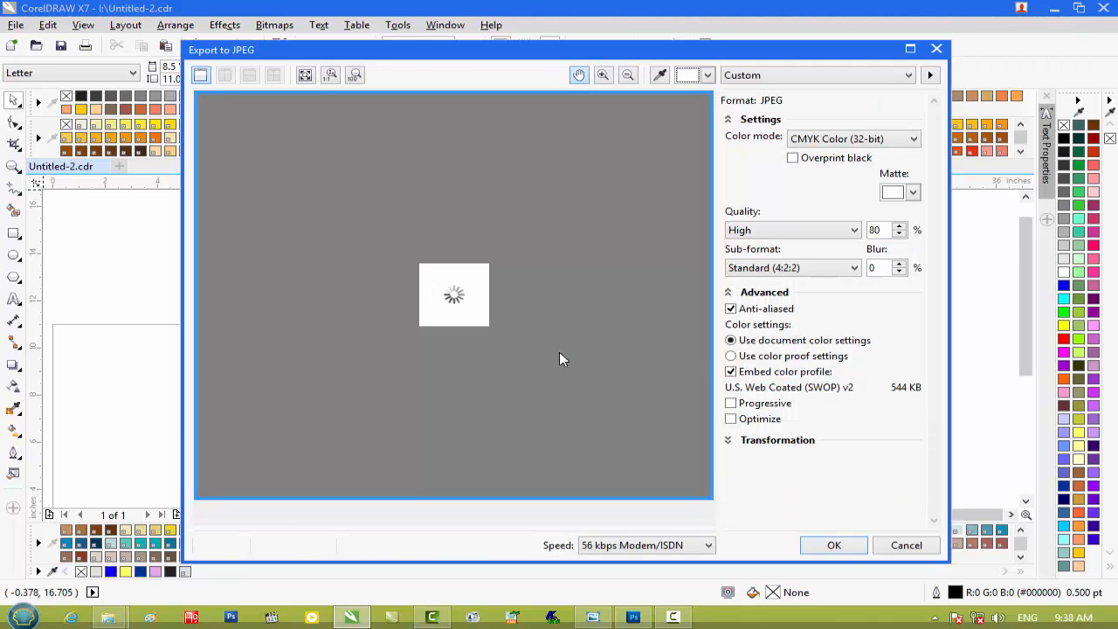
click(834, 545)
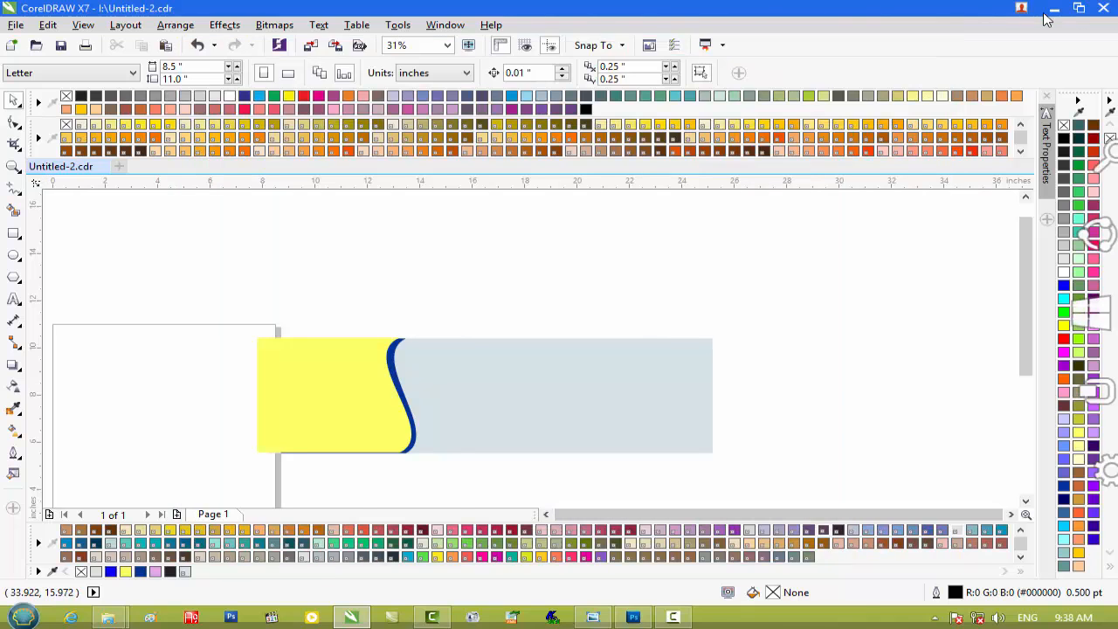
Switch to the desktop and open the exported Ahmad hardware Store image in Photoshop
click(1051, 9)
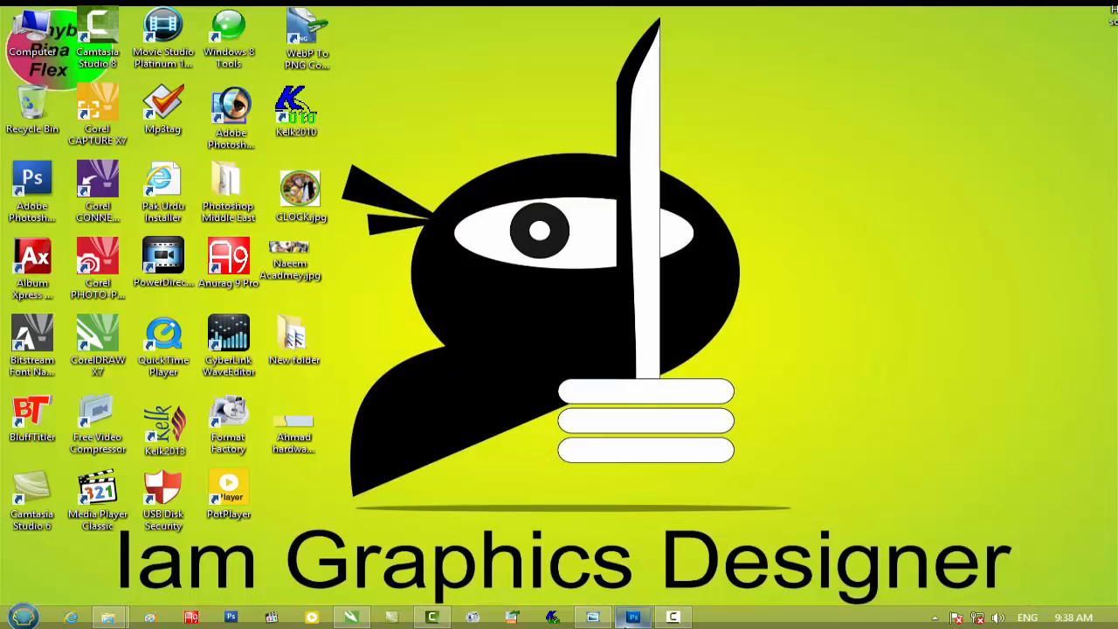
drag(296, 431, 597, 522)
drag(640, 616, 682, 377)
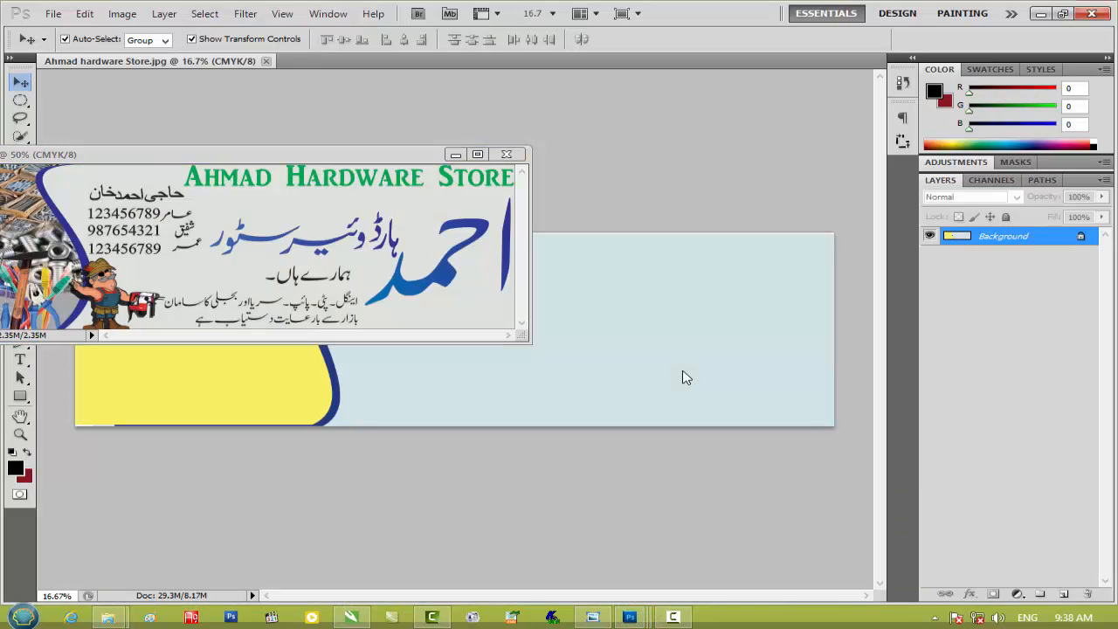
Float the new banner document in its own window and arrange it below the sample banner window
drag(722, 62, 716, 76)
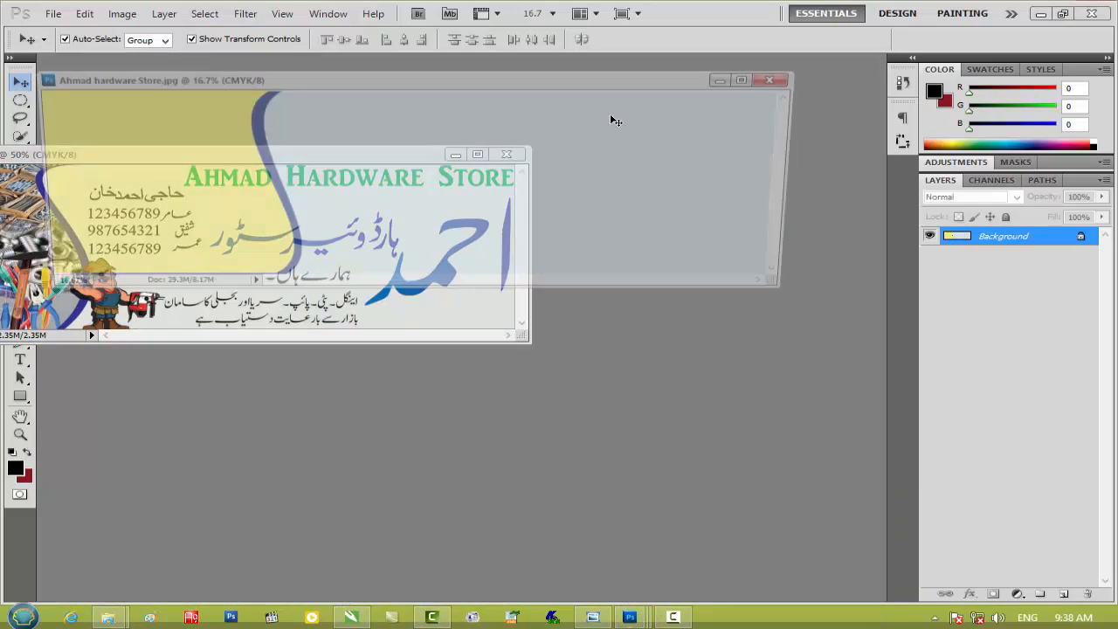
drag(428, 78, 486, 260)
drag(282, 152, 339, 103)
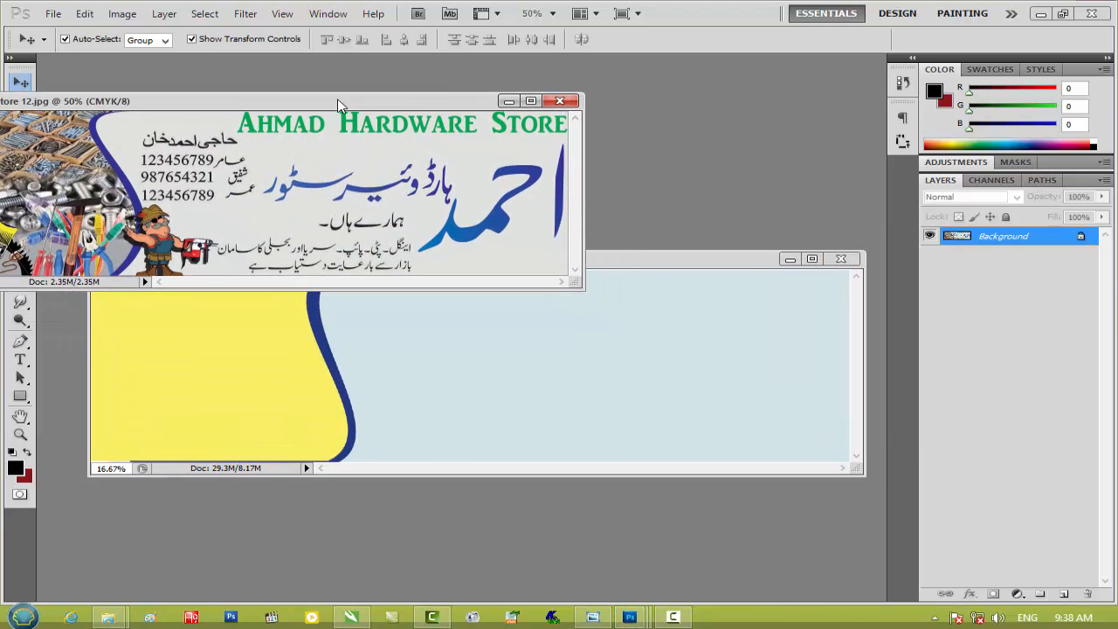
click(646, 262)
Bring up the Untitled-1 document with the prepared text lines and place its window beside the banner
mouse_move(630, 618)
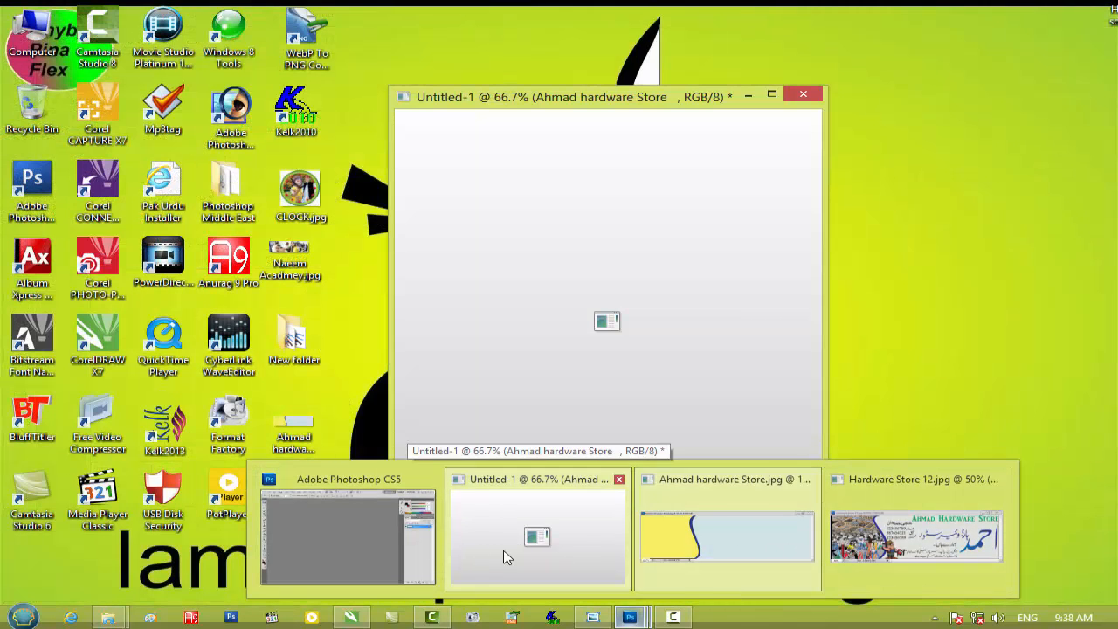
click(503, 555)
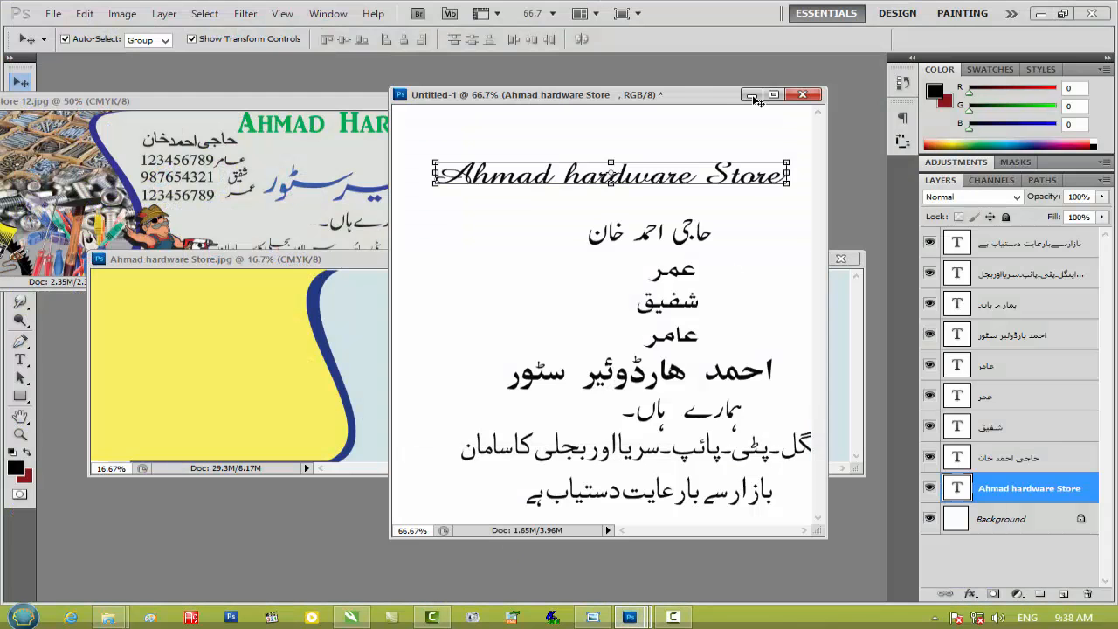
drag(681, 99, 838, 185)
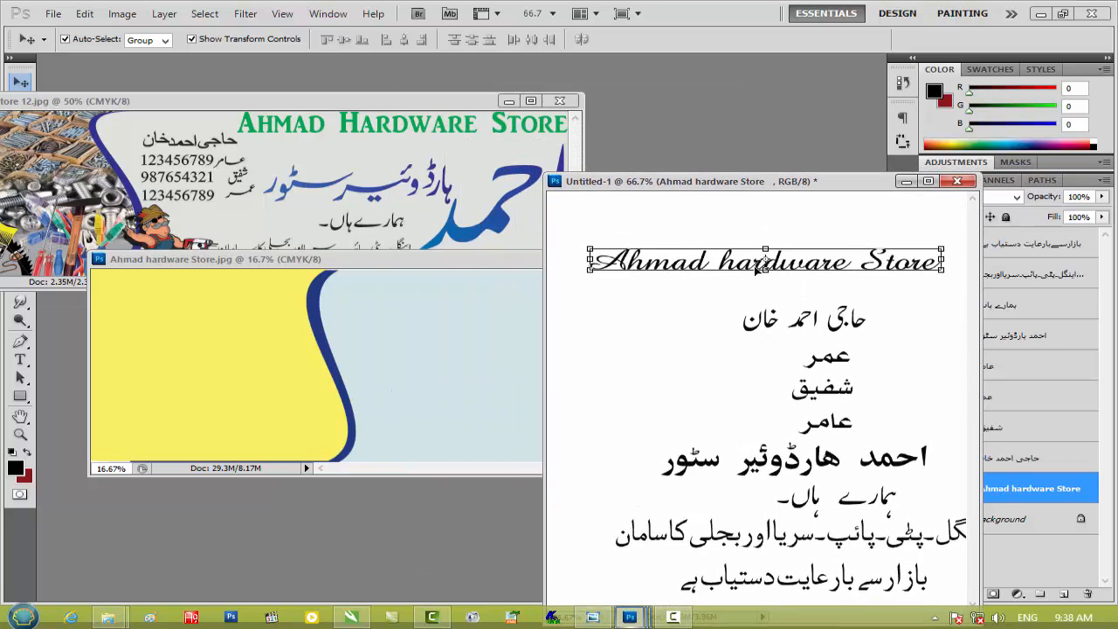
Copy the "Ahmad hardware Store" text into the banner, scaled to about 560% width and 540% height along the blue area's upper edge
drag(757, 266, 755, 377)
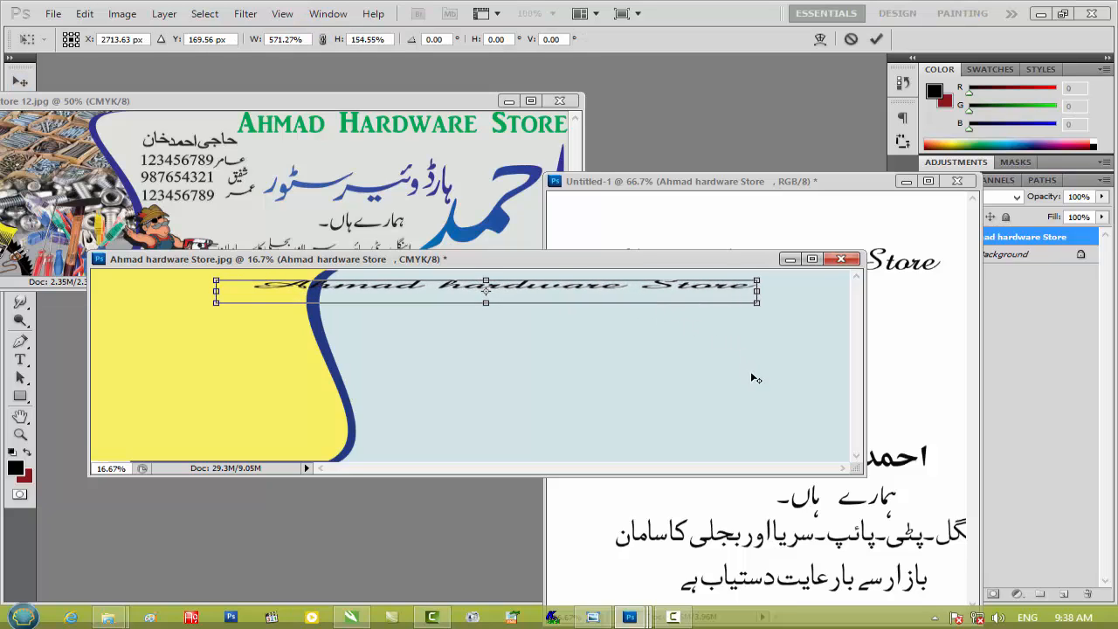
drag(487, 306, 484, 332)
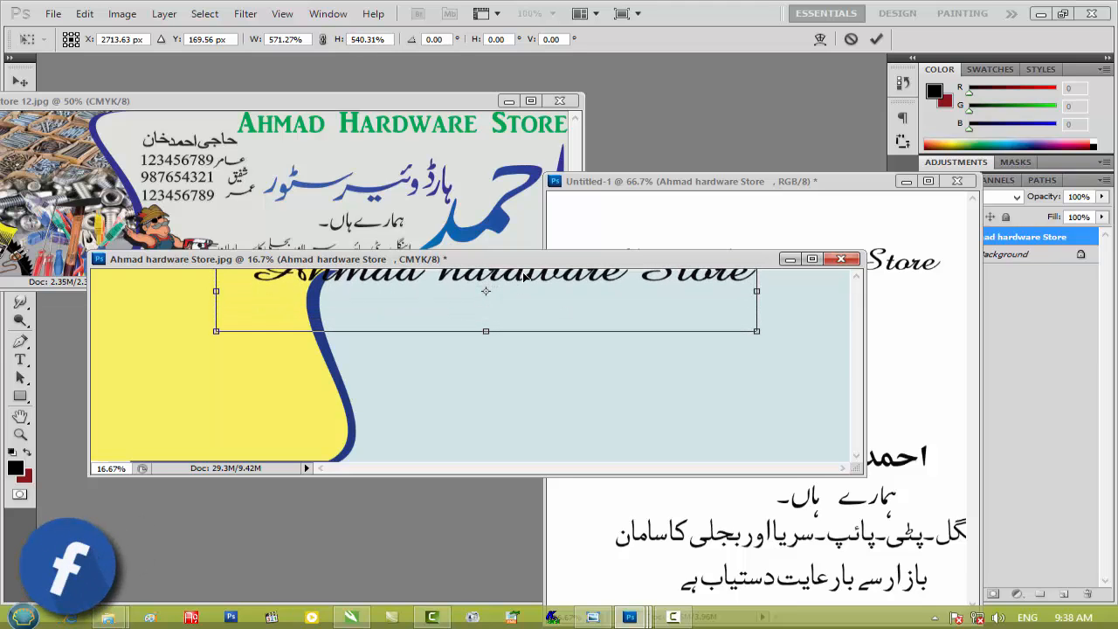
drag(522, 281, 615, 298)
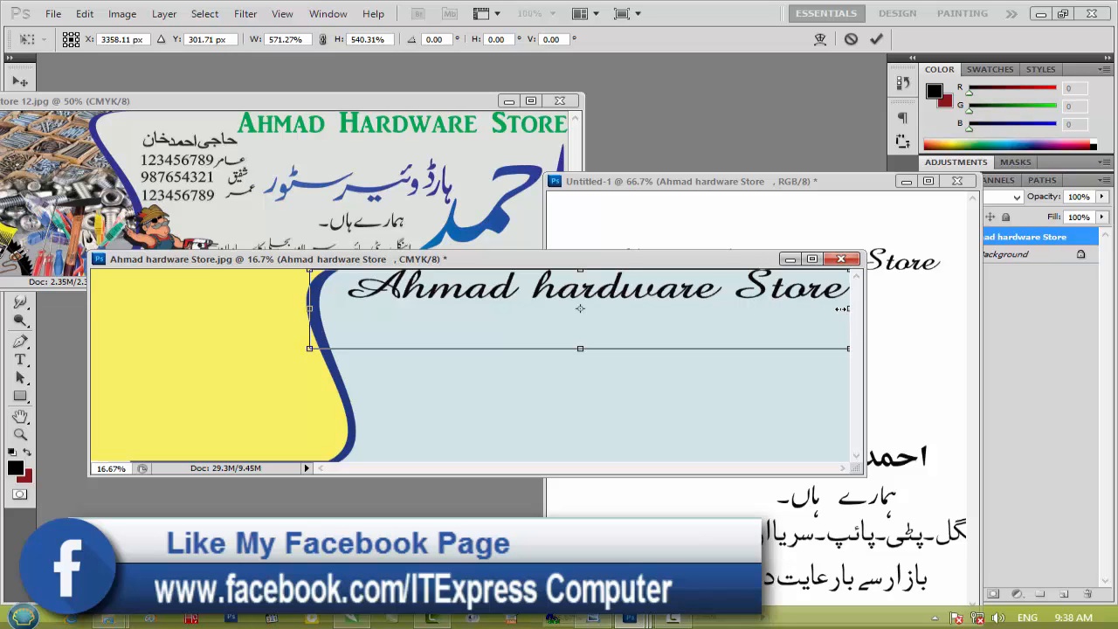
drag(842, 308, 835, 313)
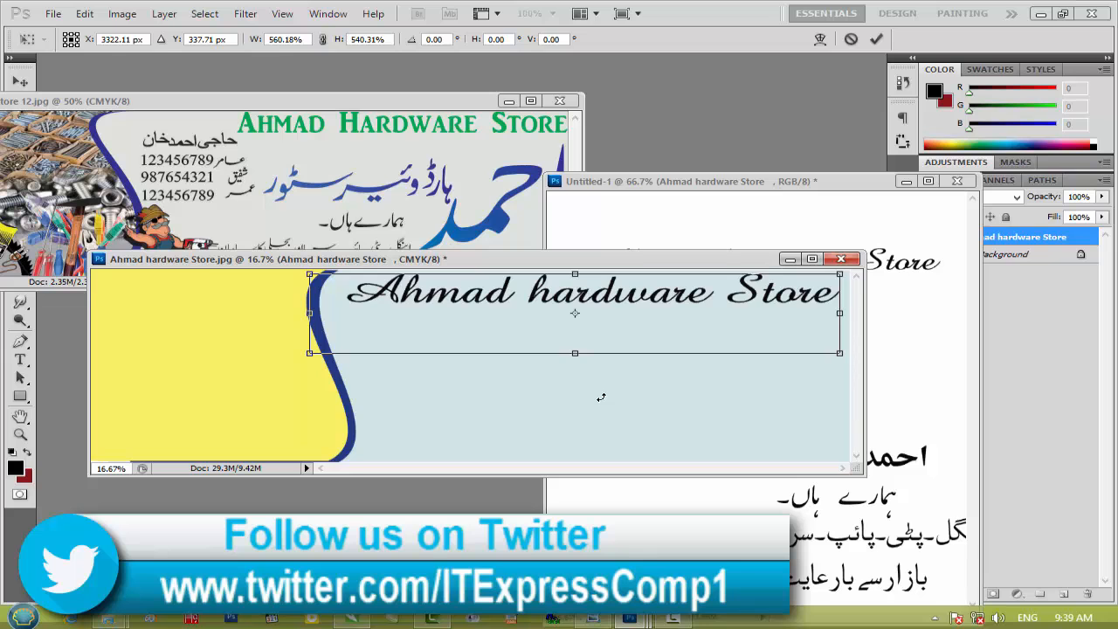
key(Return)
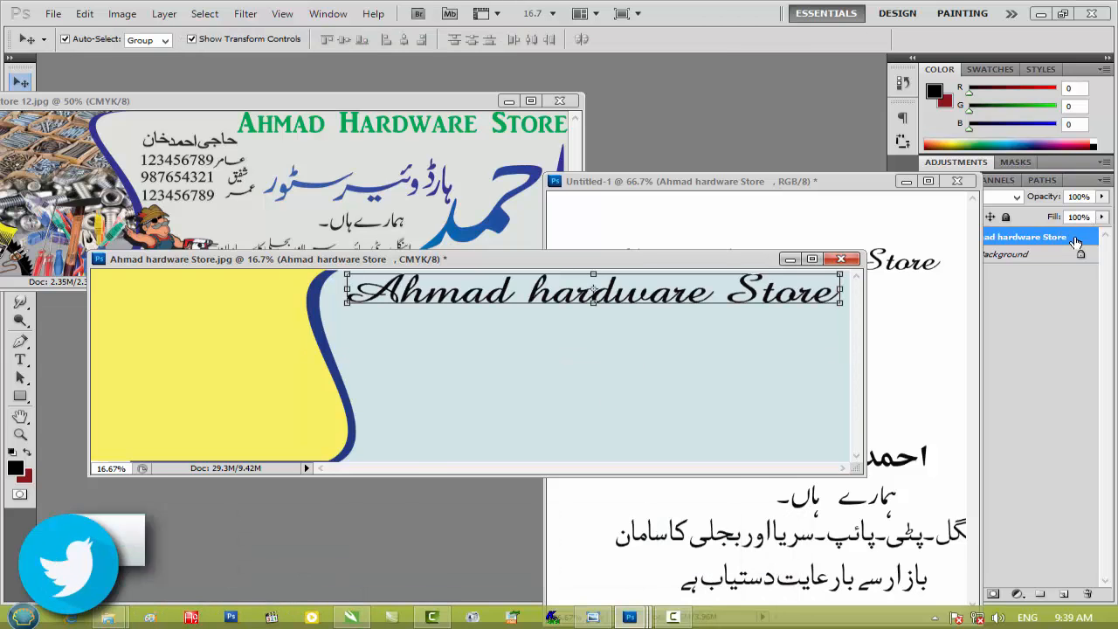
Apply a dark green (#107908) Color Overlay to the "Ahmad hardware Store" title layer
double_click(1076, 242)
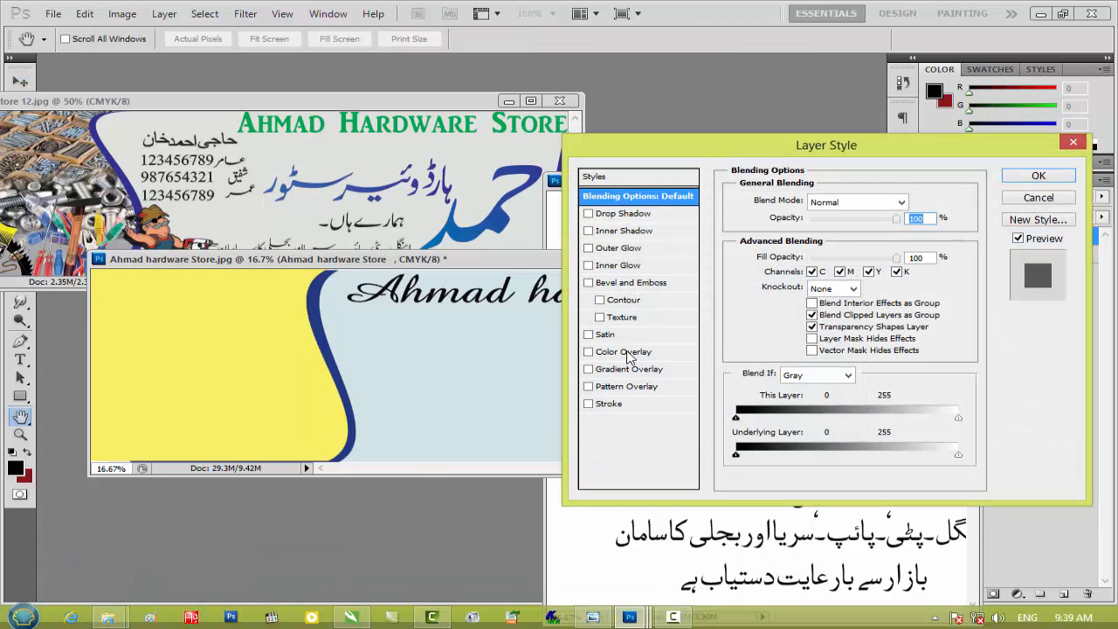
click(627, 351)
click(910, 199)
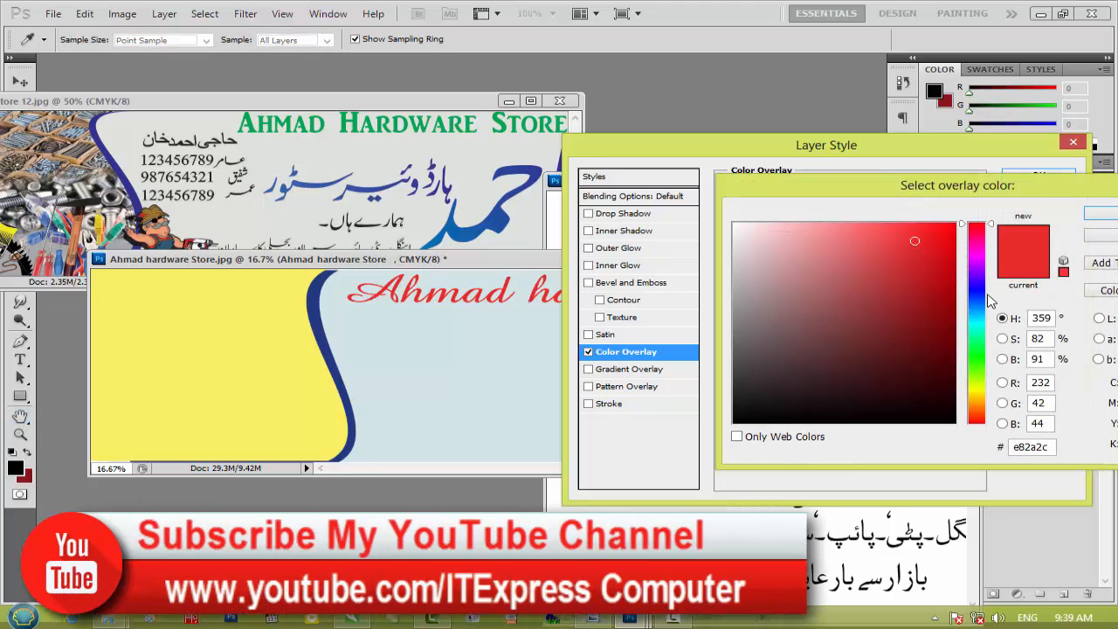
click(977, 356)
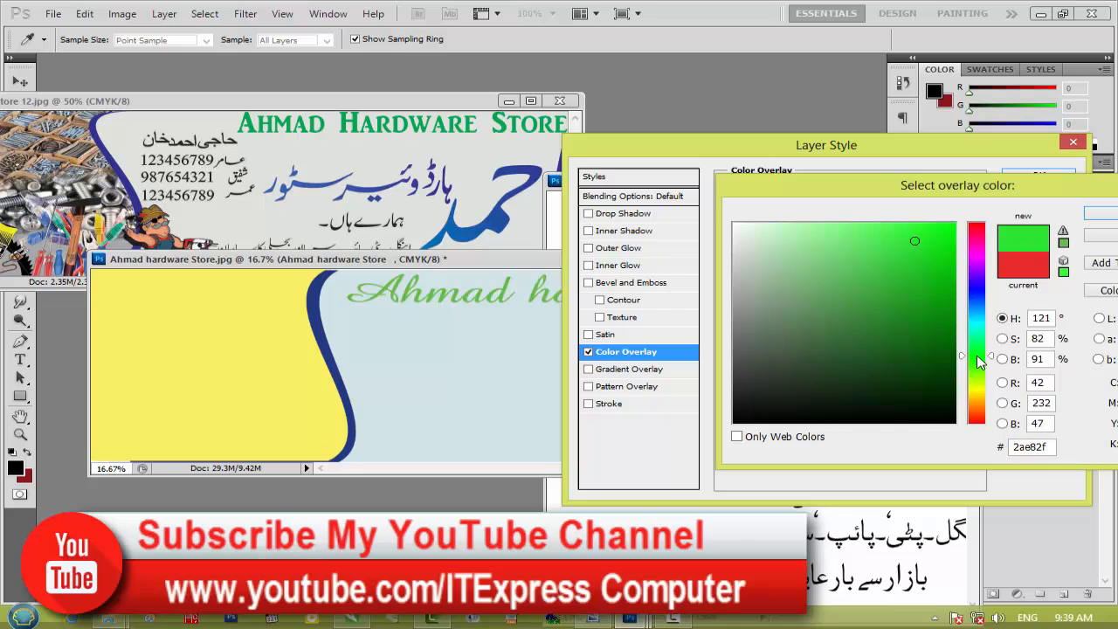
drag(917, 241, 849, 229)
click(975, 360)
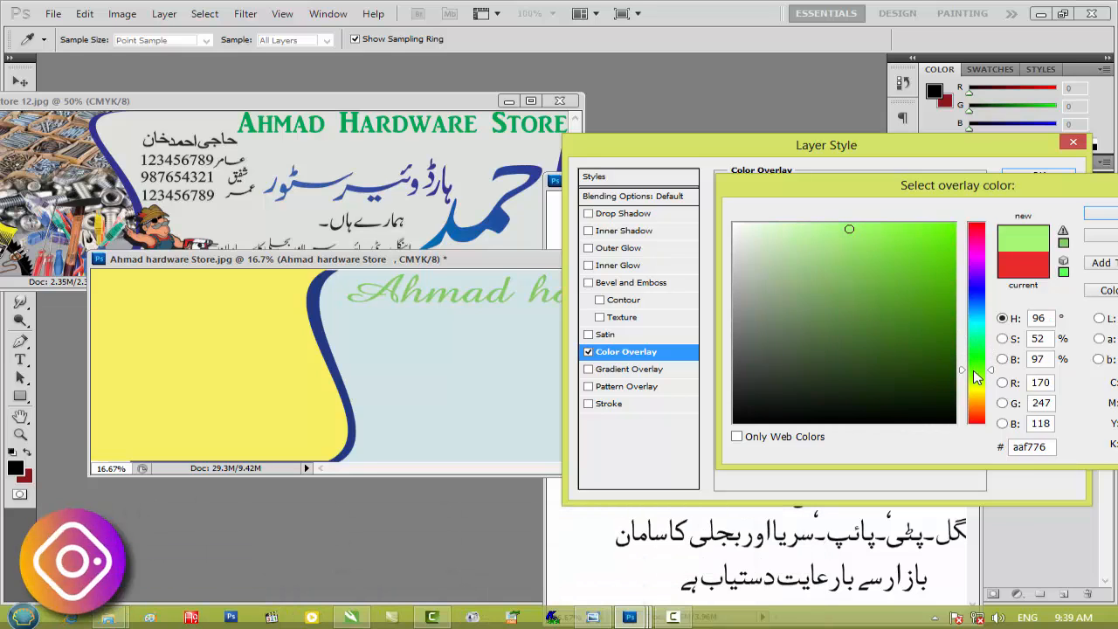
drag(945, 339, 941, 329)
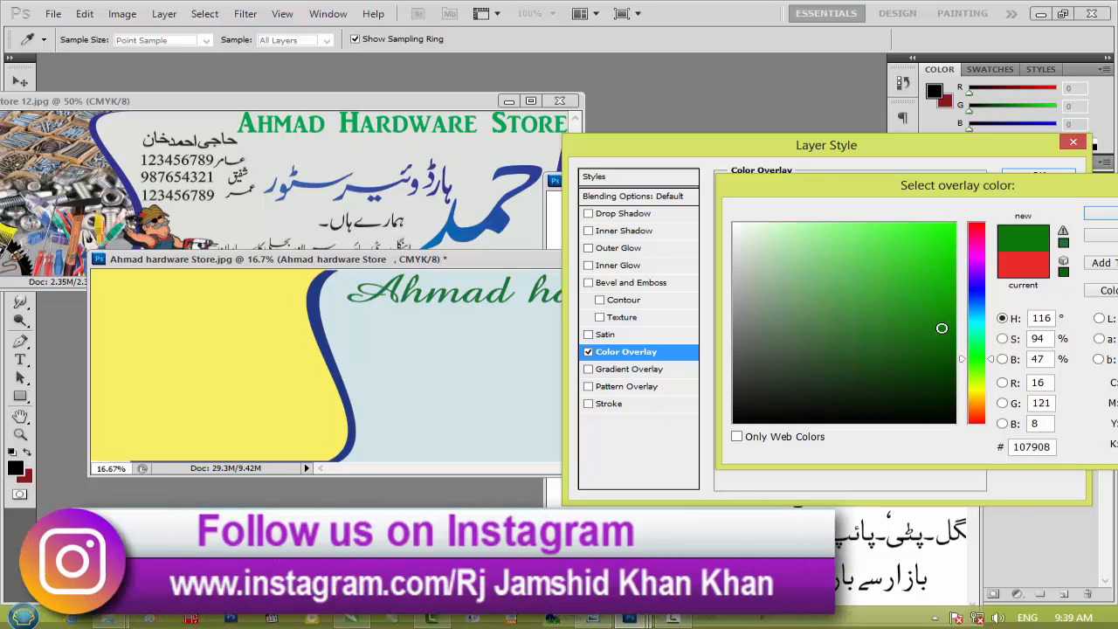
click(1097, 214)
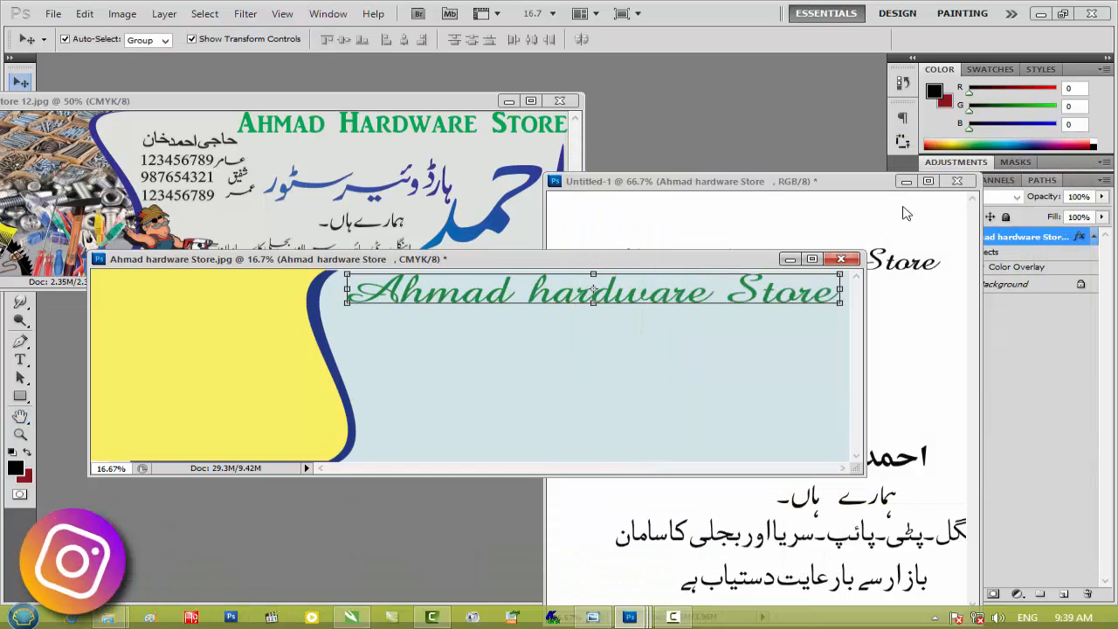
Copy the Urdu personal-name line from Untitled-1 into the banner, scaled to about 385% and placed beneath the title beside the S-curve
click(760, 182)
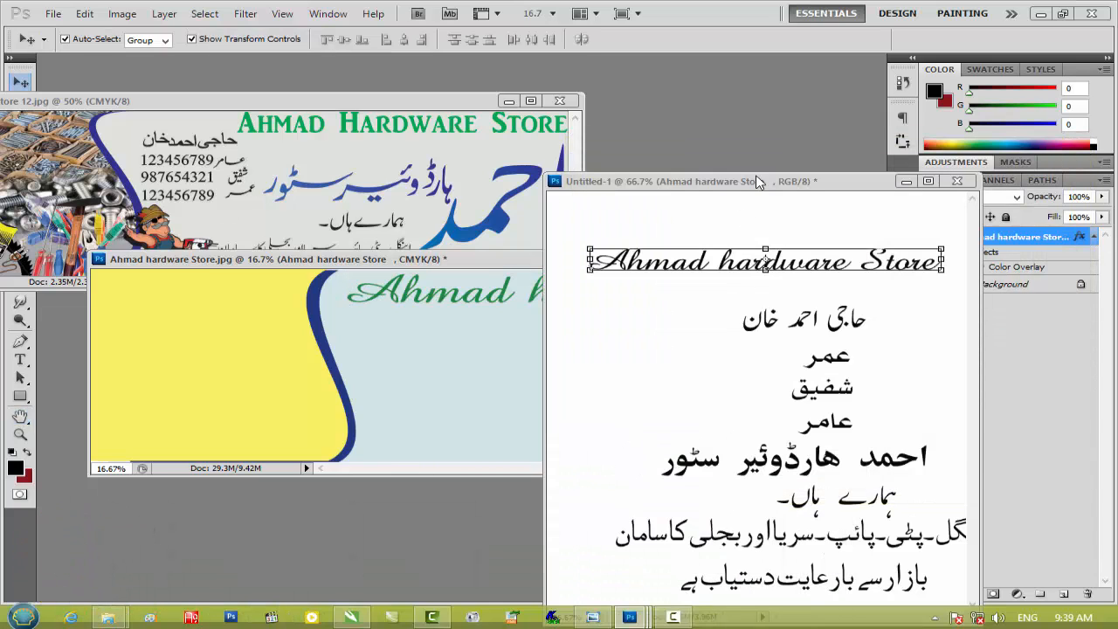
click(812, 324)
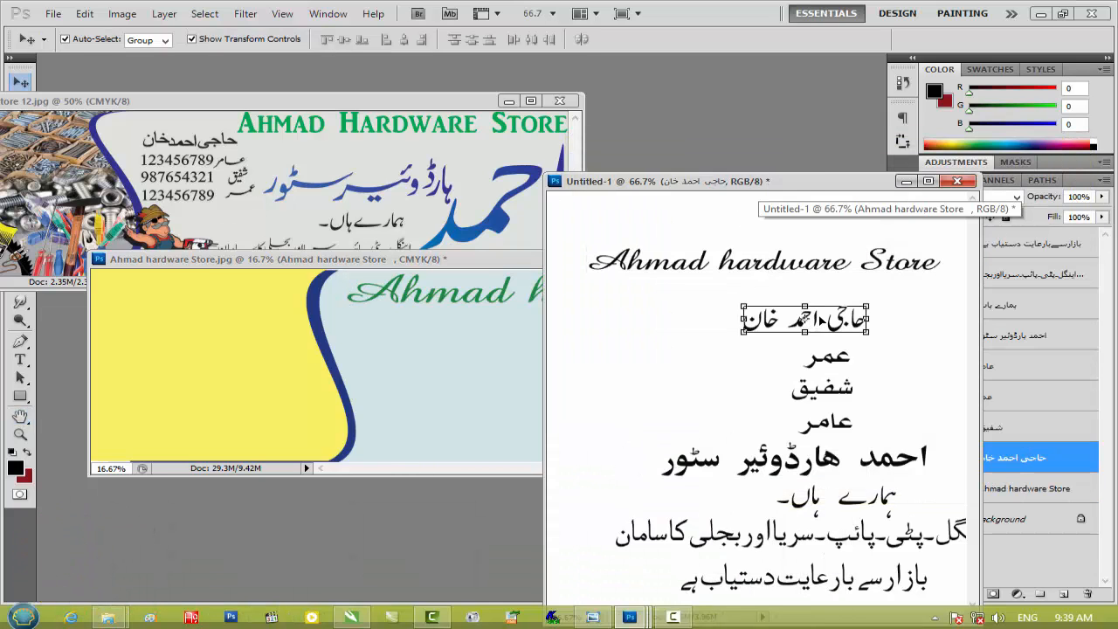
drag(836, 325, 491, 361)
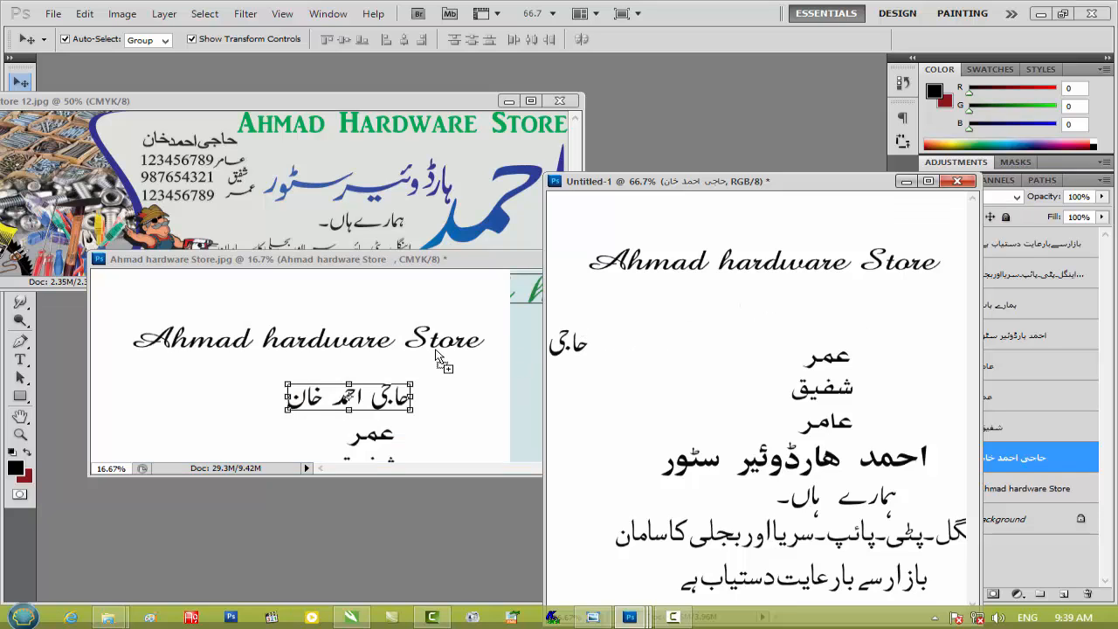
drag(504, 323, 444, 349)
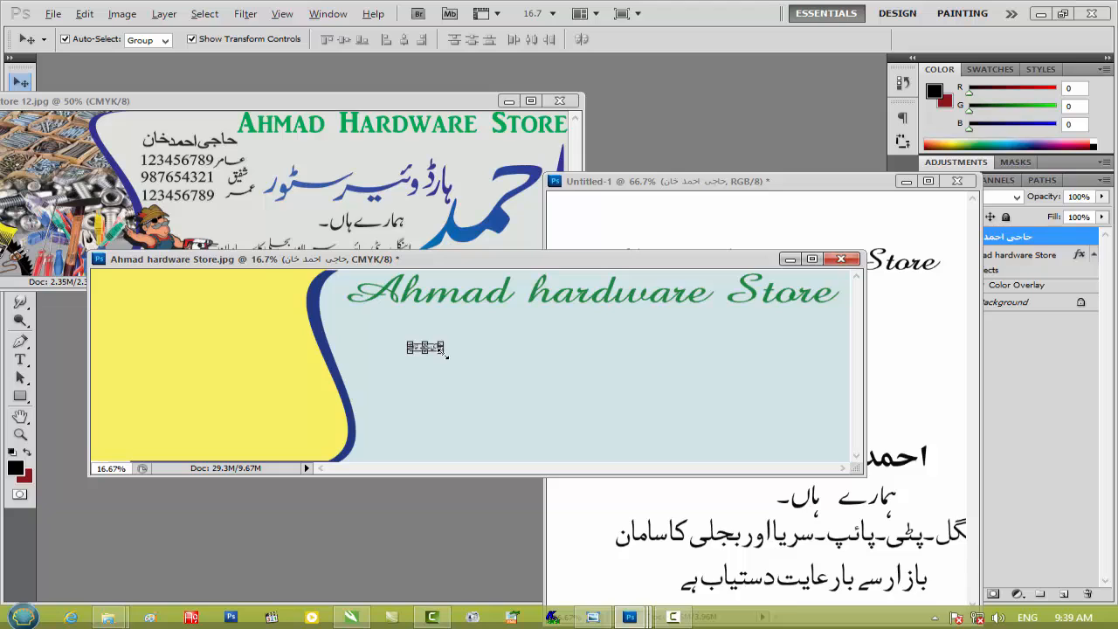
mouse_move(446, 355)
mouse_down()
mouse_move(487, 375)
mouse_move(455, 339)
mouse_up()
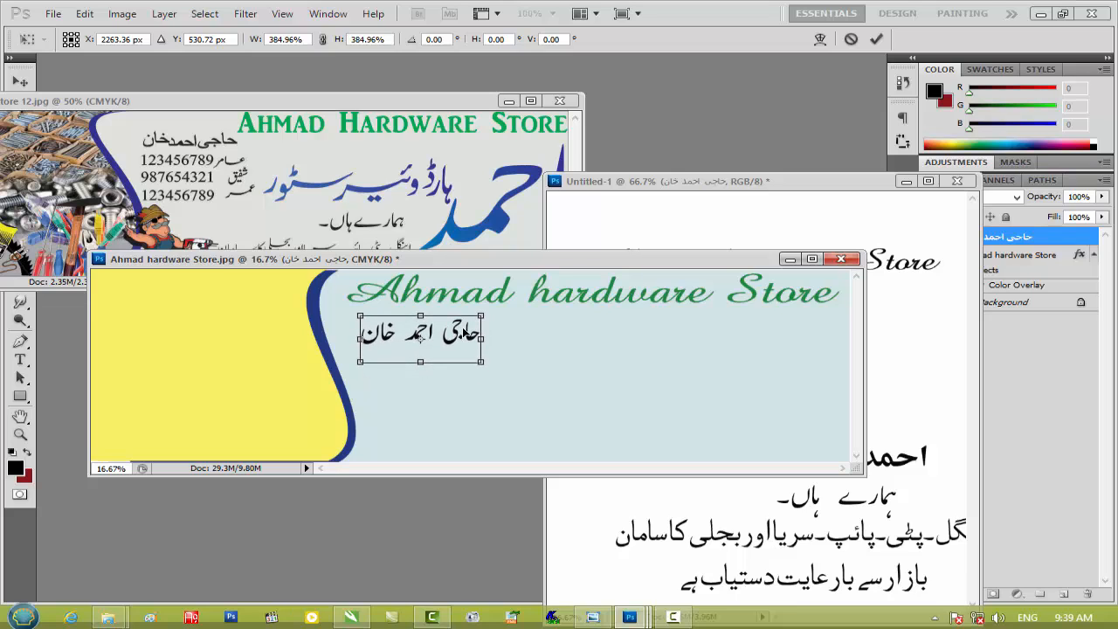
key(Return)
Narrow the "Ahmad hardware Store" title to about 81% width and place it against the banner's right edge
click(467, 303)
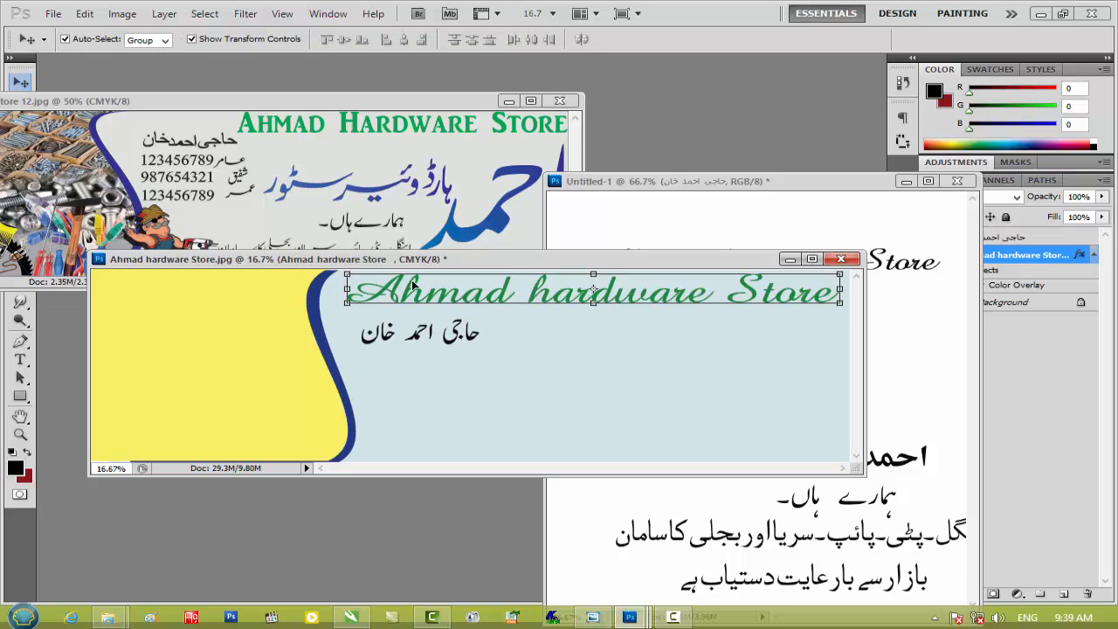
click(346, 289)
drag(323, 305, 414, 310)
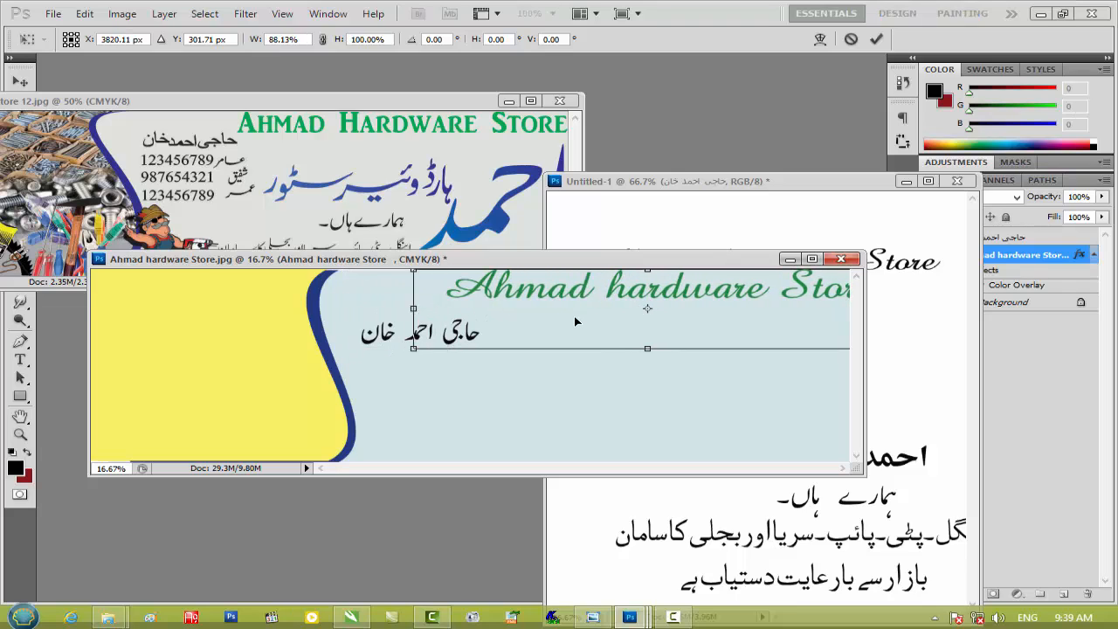
drag(712, 297, 670, 297)
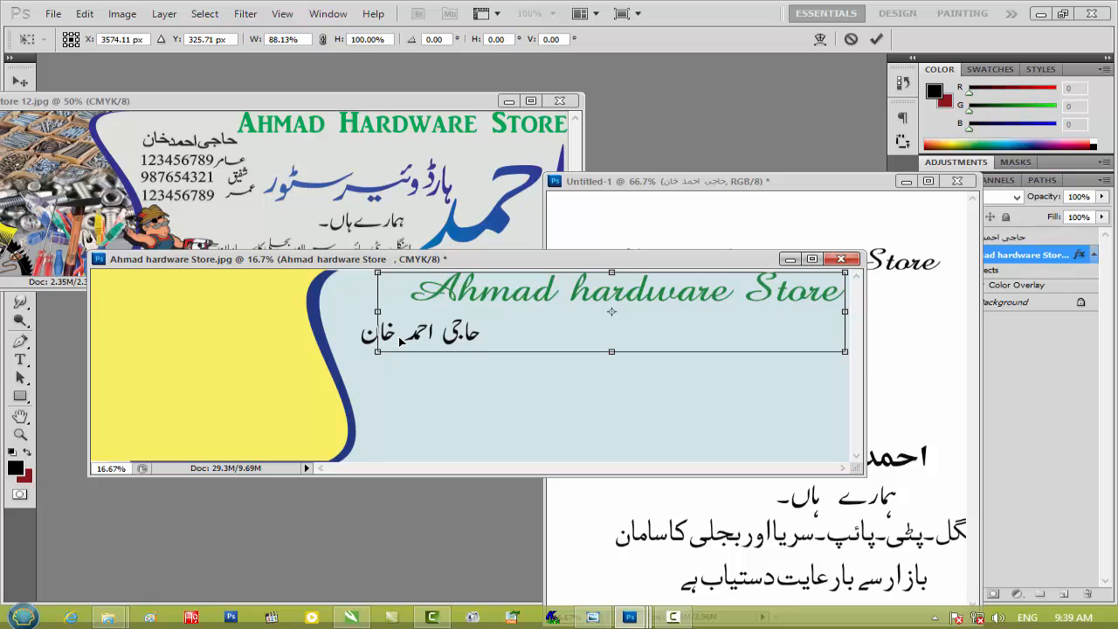
drag(378, 311, 413, 313)
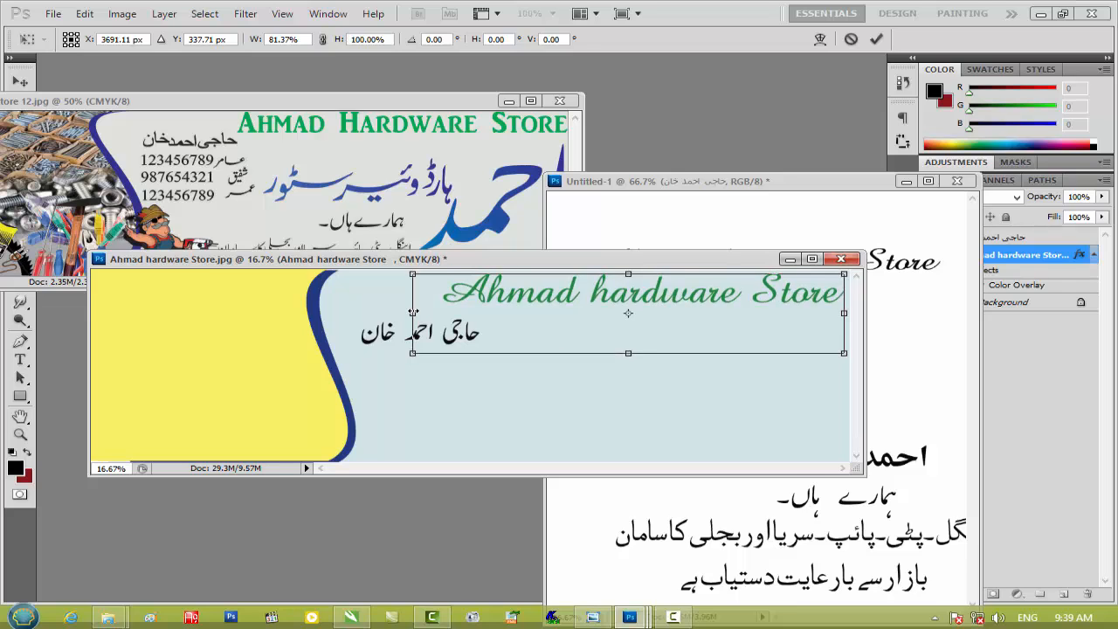
key(Return)
Nudge the Urdu full-name line slightly left and up, closer to the S-curve and the title
click(446, 337)
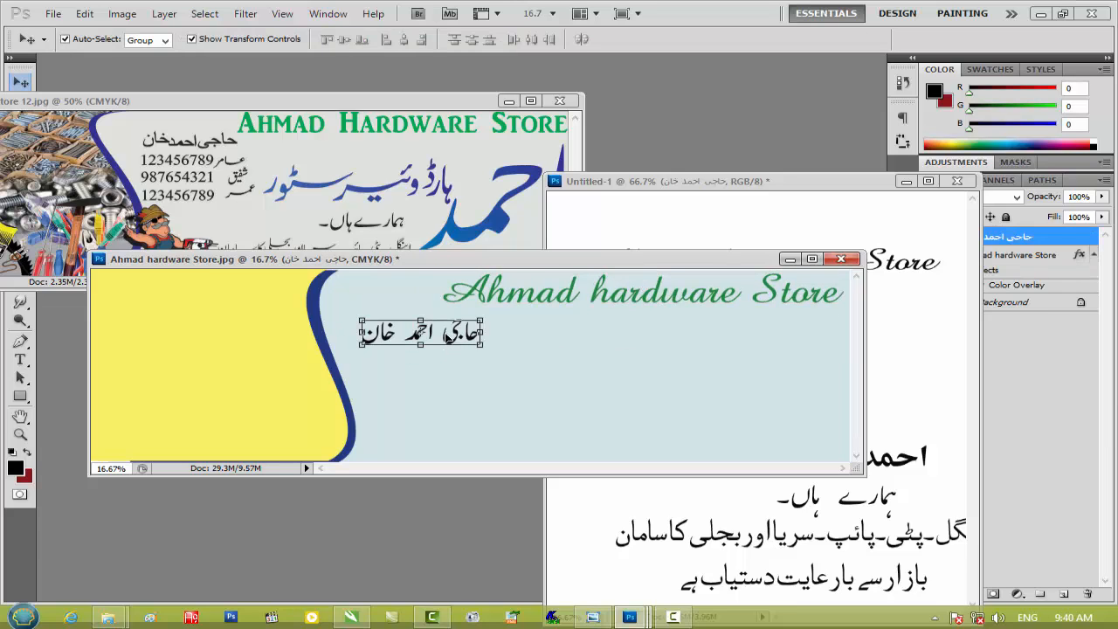
key(shift+Left)
key(shift+Left)
key(shift+Left)
key(shift+Left)
key(shift+Left)
key(shift+Left)
key(shift+Left)
key(shift+Left)
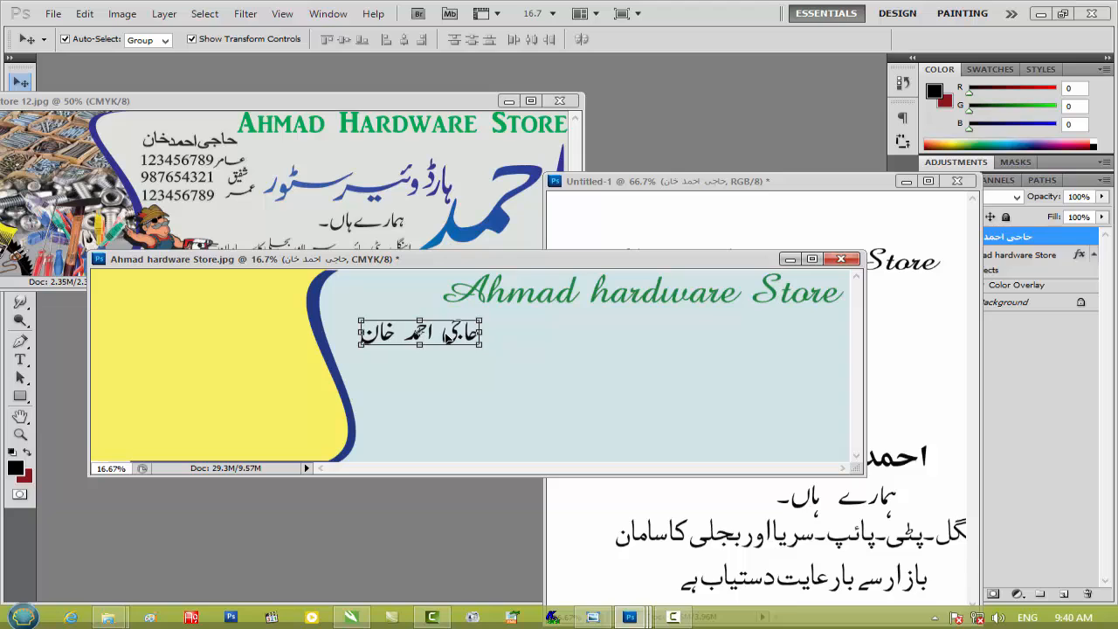
key(shift+Up)
key(shift+Up)
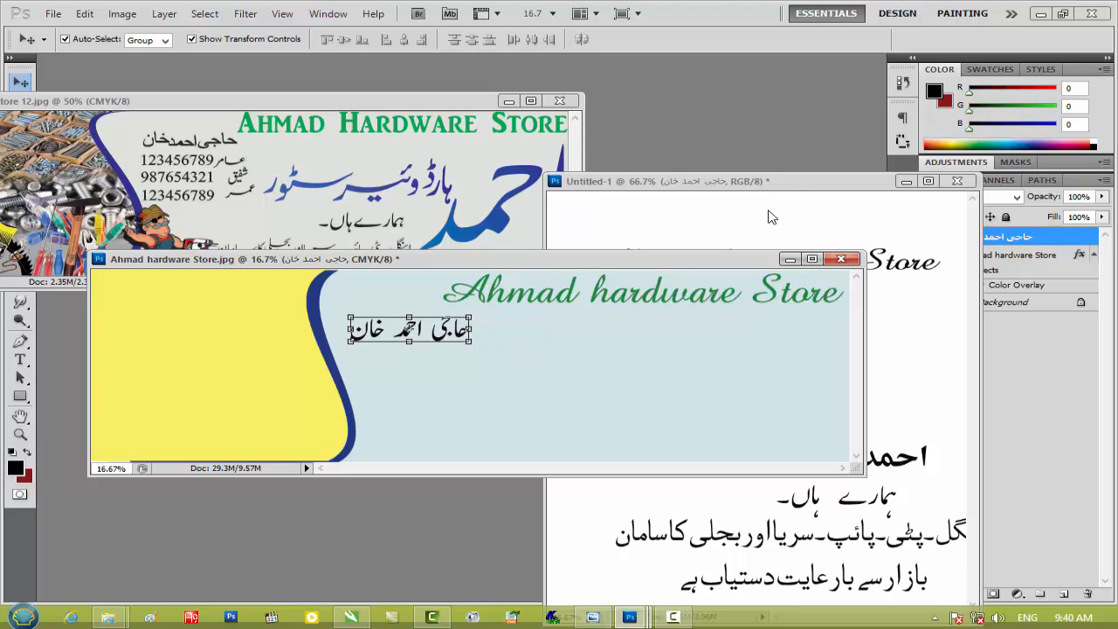
Copy the first short Urdu name from Untitled-1 into the banner below the full-name line and enlarge it
click(791, 188)
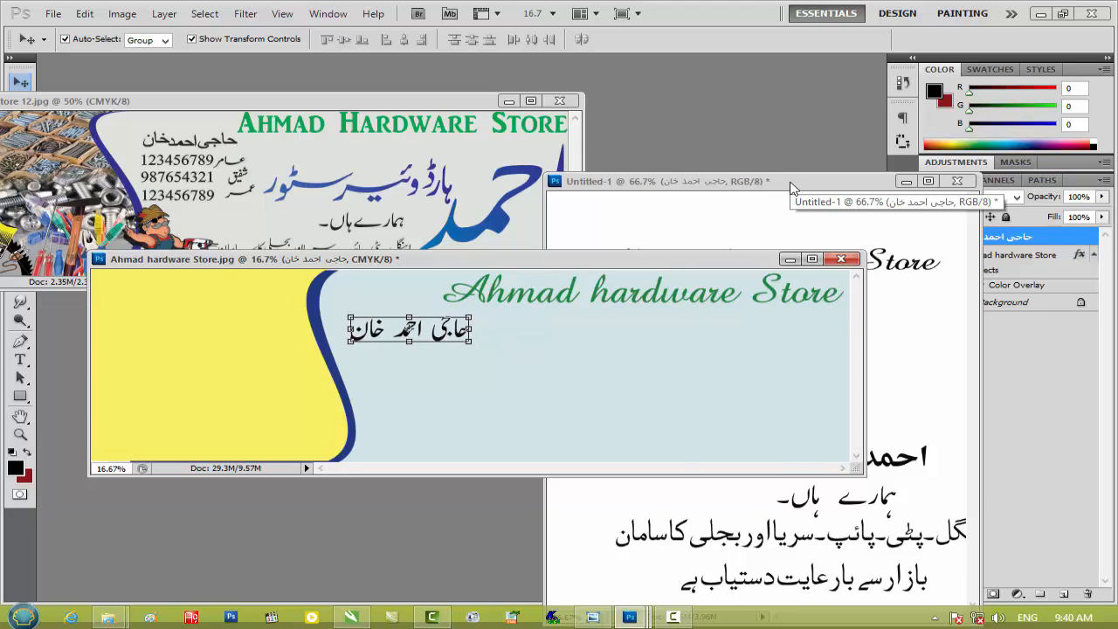
click(832, 363)
drag(833, 362, 469, 369)
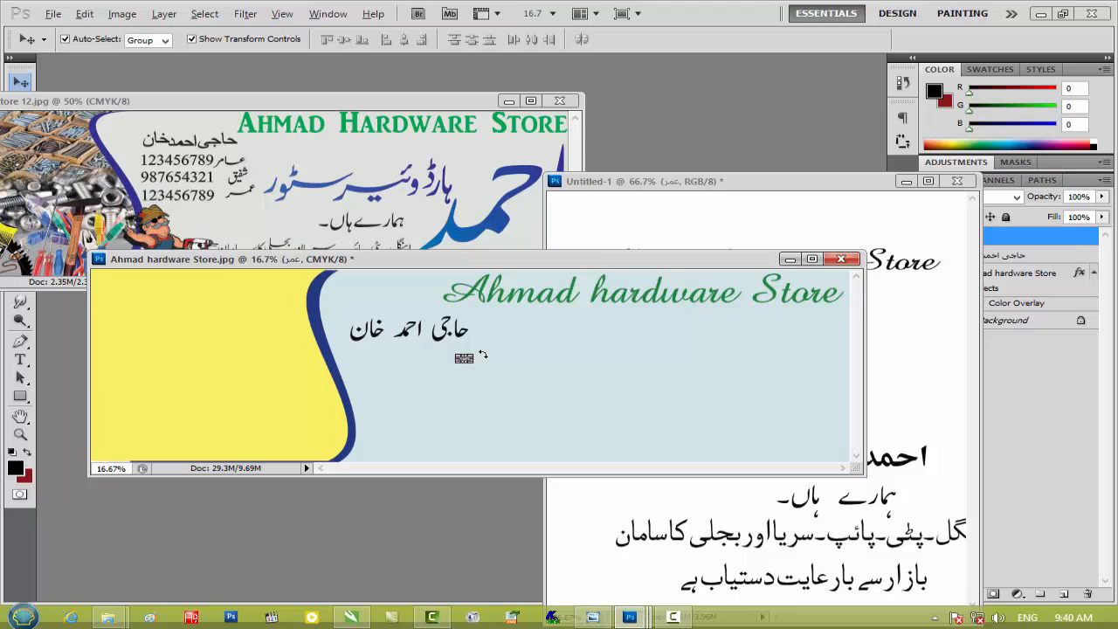
key(ctrl+t)
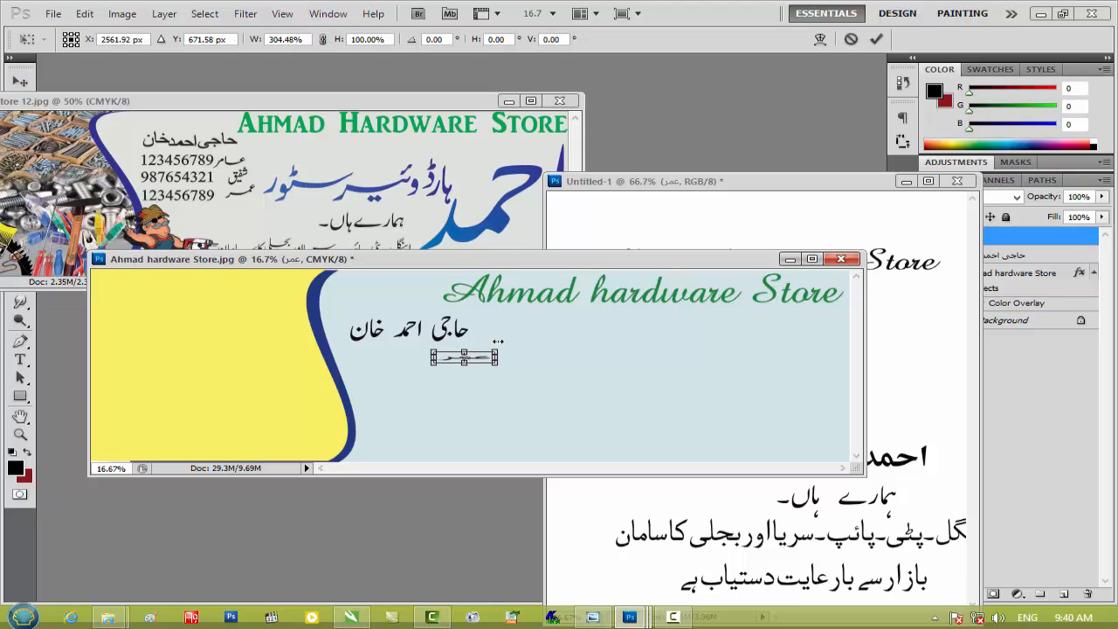
drag(504, 341, 517, 325)
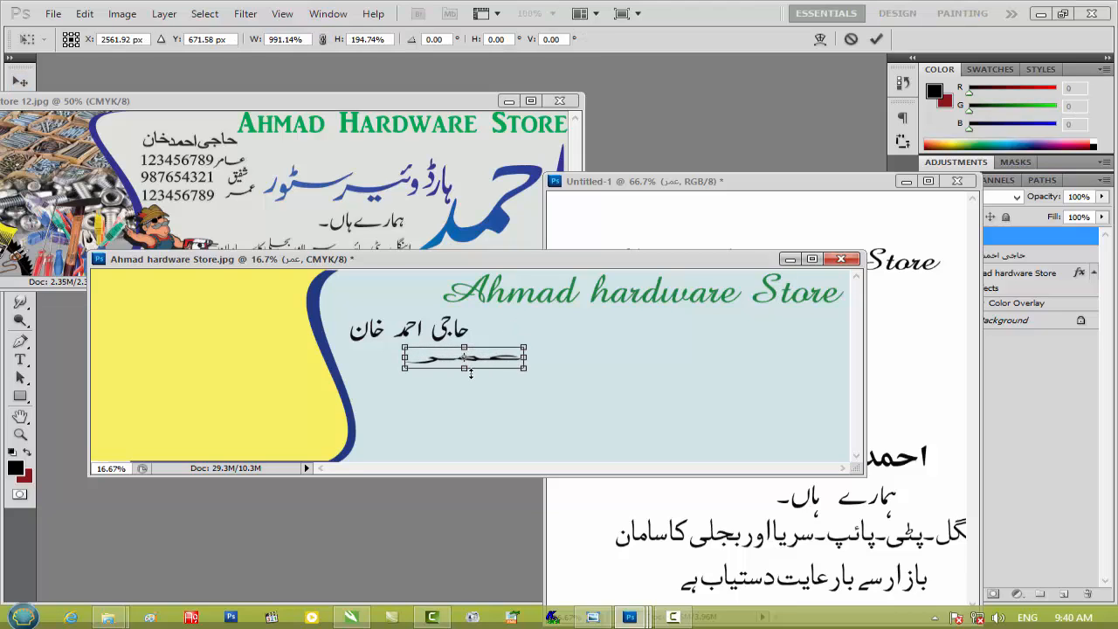
drag(467, 374, 465, 389)
drag(523, 367, 459, 358)
key(Return)
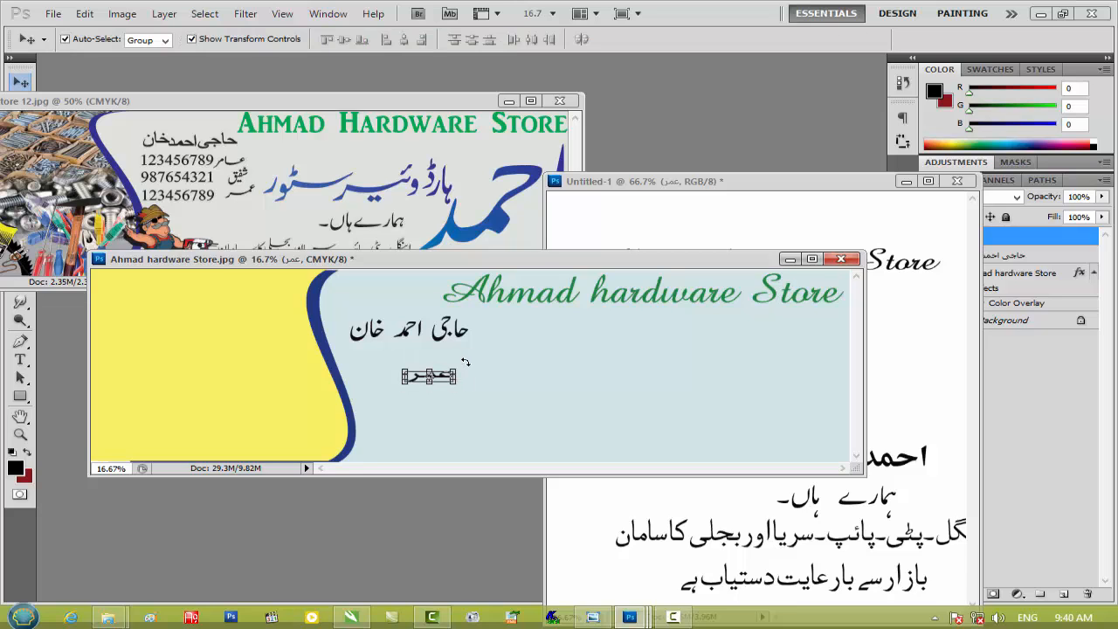
Move the first short name directly beneath the full-name line and shift the full-name line right
key(ctrl+t)
drag(443, 381, 469, 368)
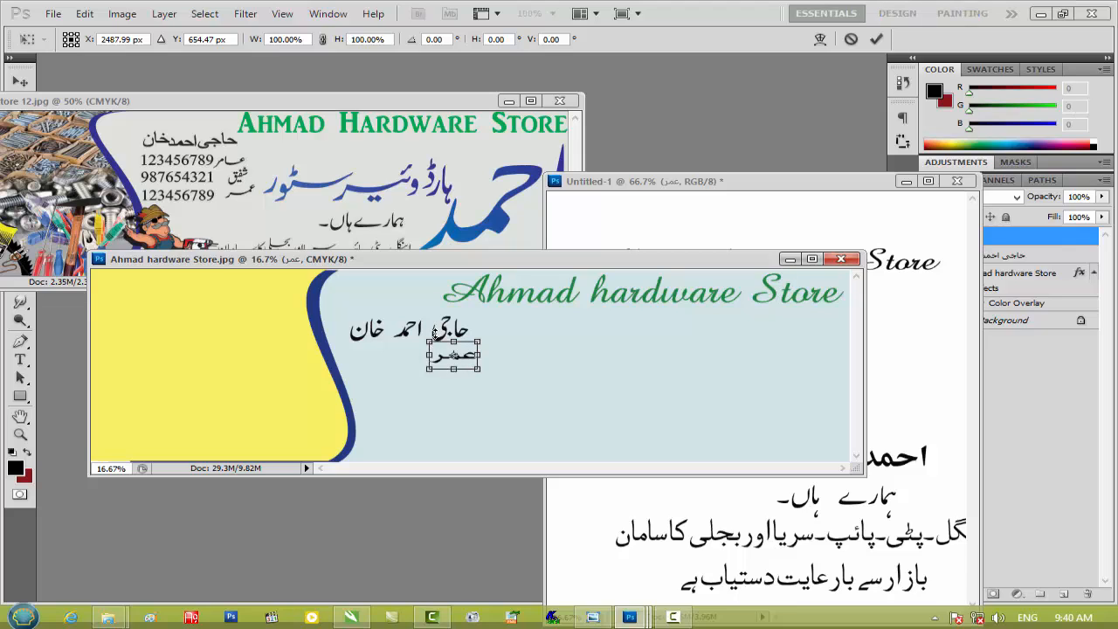
key(Return)
drag(439, 335, 480, 335)
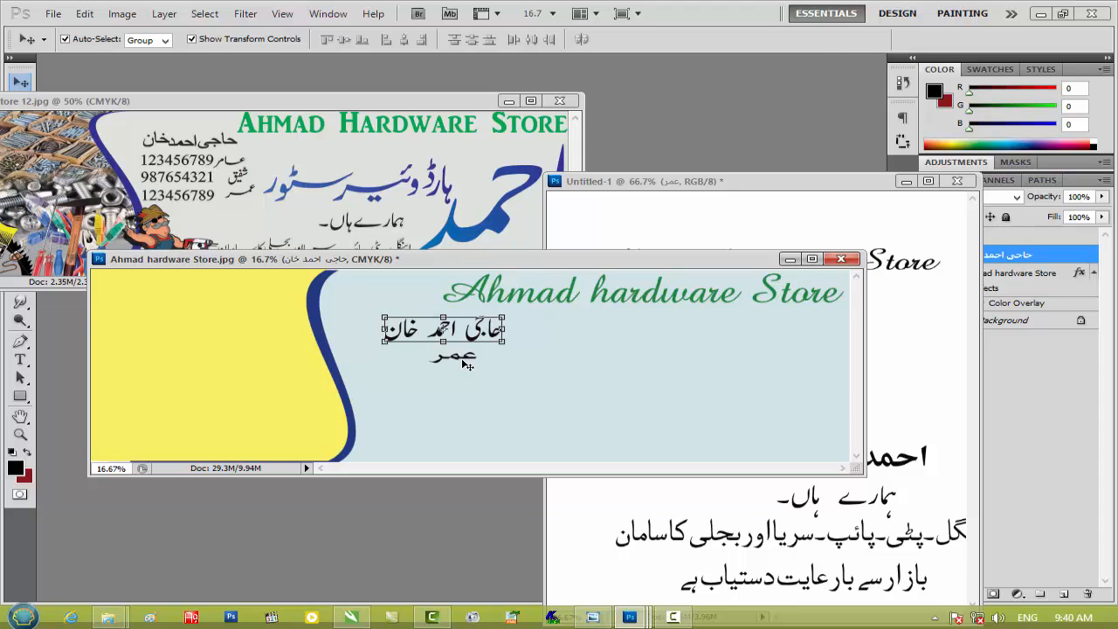
key(ctrl+t)
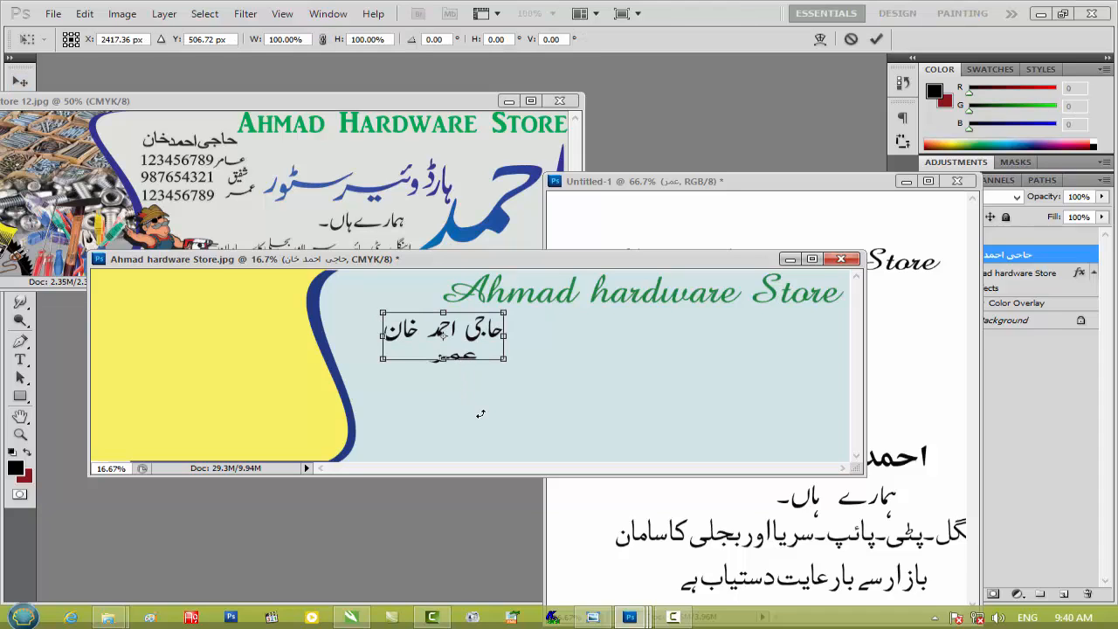
key(Return)
click(469, 357)
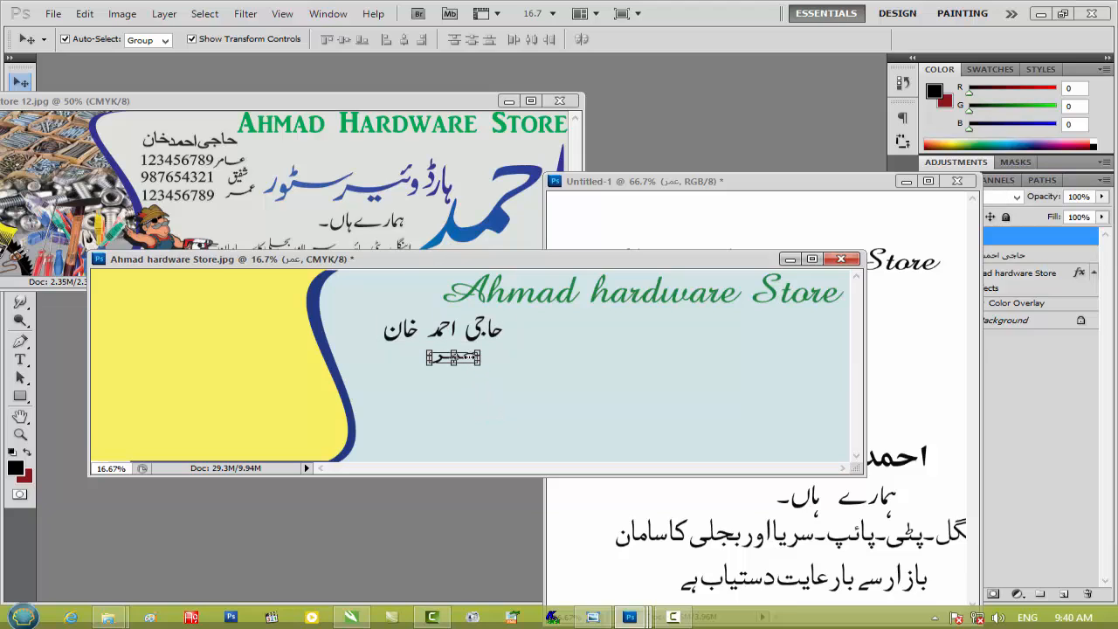
mouse_move(479, 365)
mouse_down()
mouse_move(489, 378)
mouse_move(469, 367)
mouse_move(496, 358)
mouse_up()
key(Right)
key(Right)
key(Right)
key(Right)
key(Up)
key(Left)
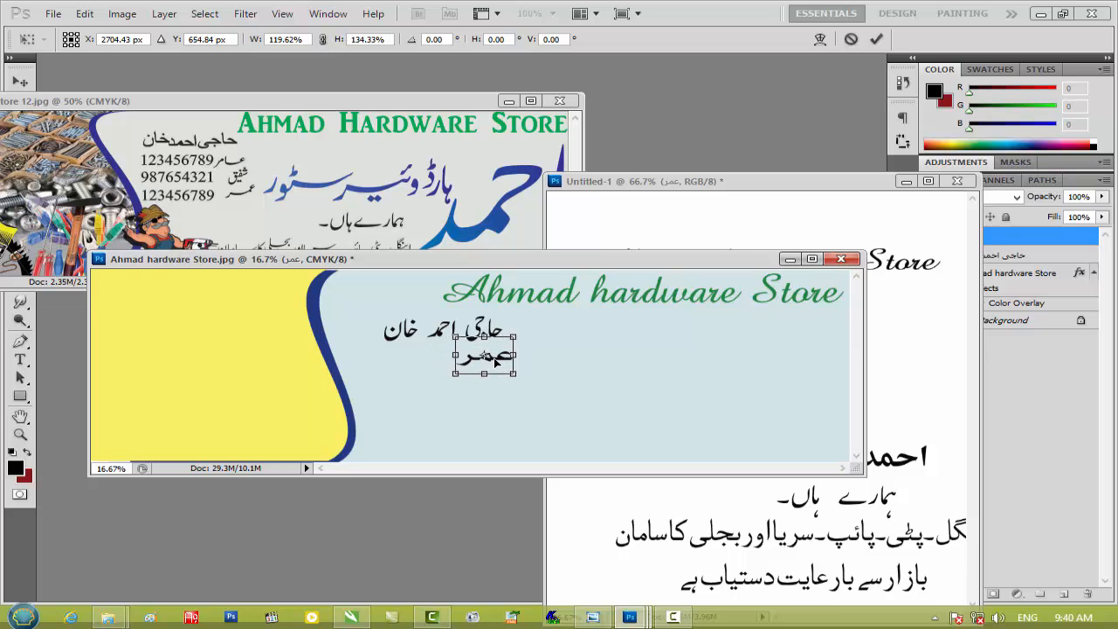
Copy the second short Urdu name from Untitled-1 into the banner below the first short name
click(805, 190)
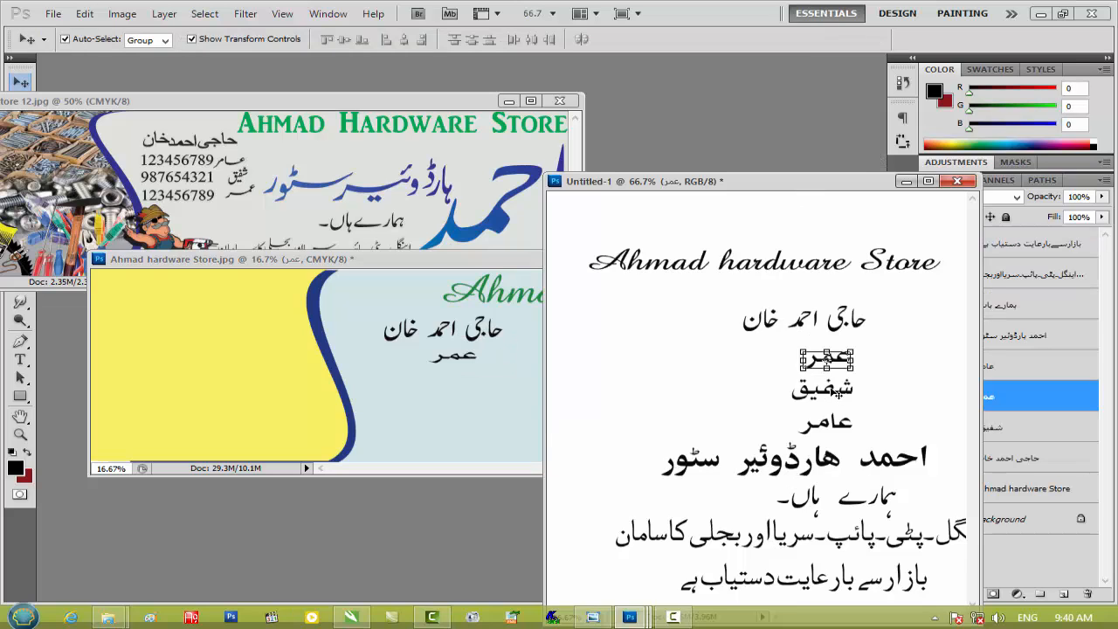
click(837, 394)
drag(837, 393, 466, 381)
key(ctrl+t)
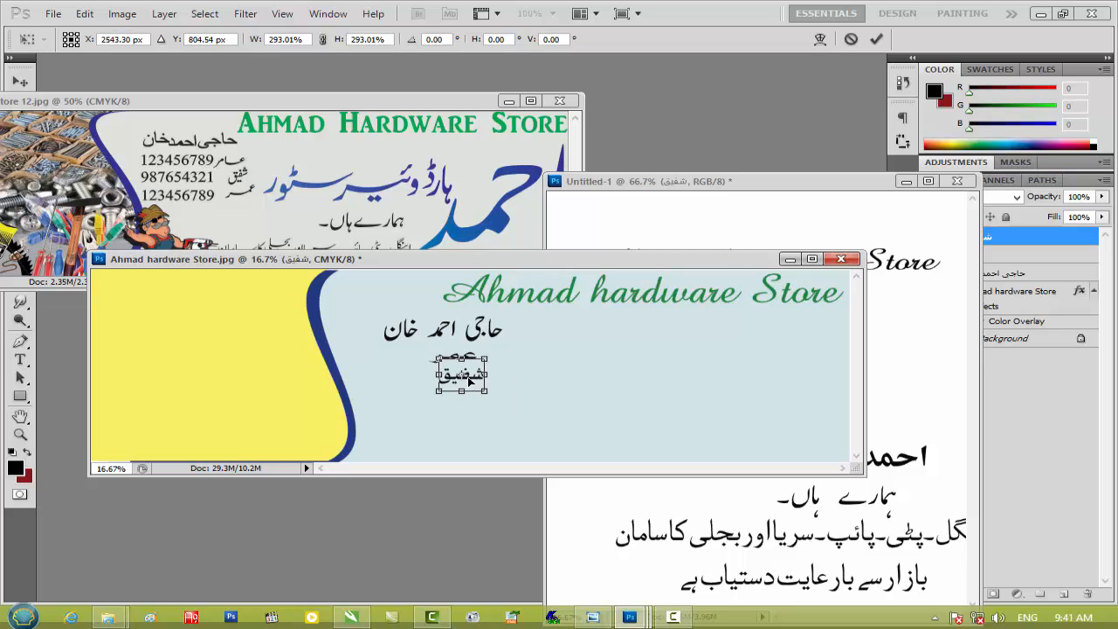
key(Escape)
click(909, 466)
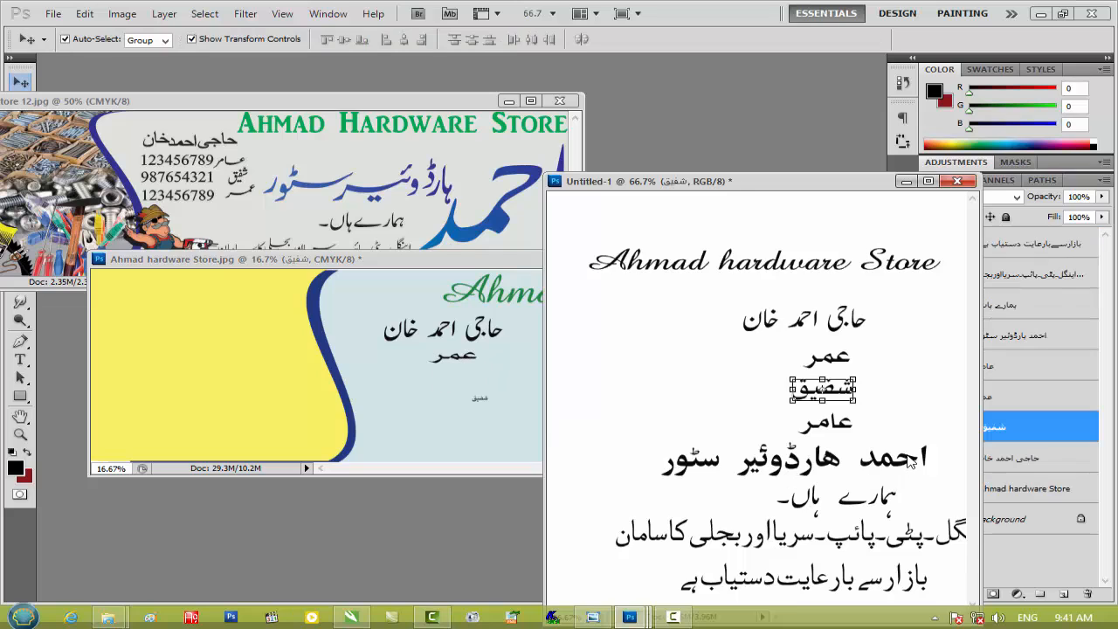
click(454, 268)
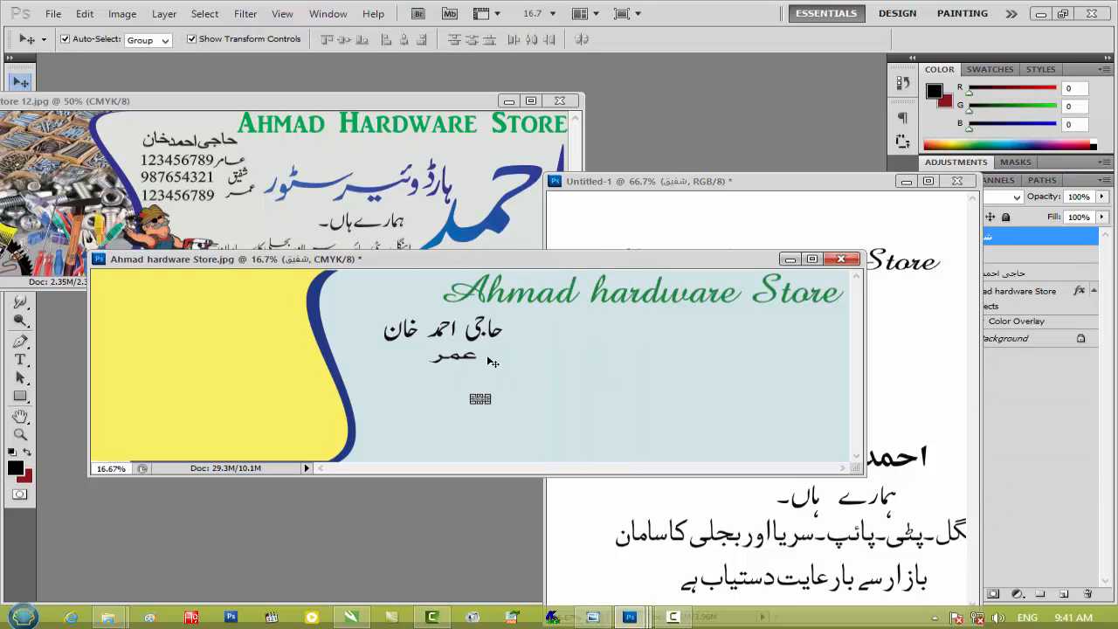
Scale the second short name proportionally to about 287% and move it up beneath the first short name
key(ctrl+t)
drag(491, 392, 507, 381)
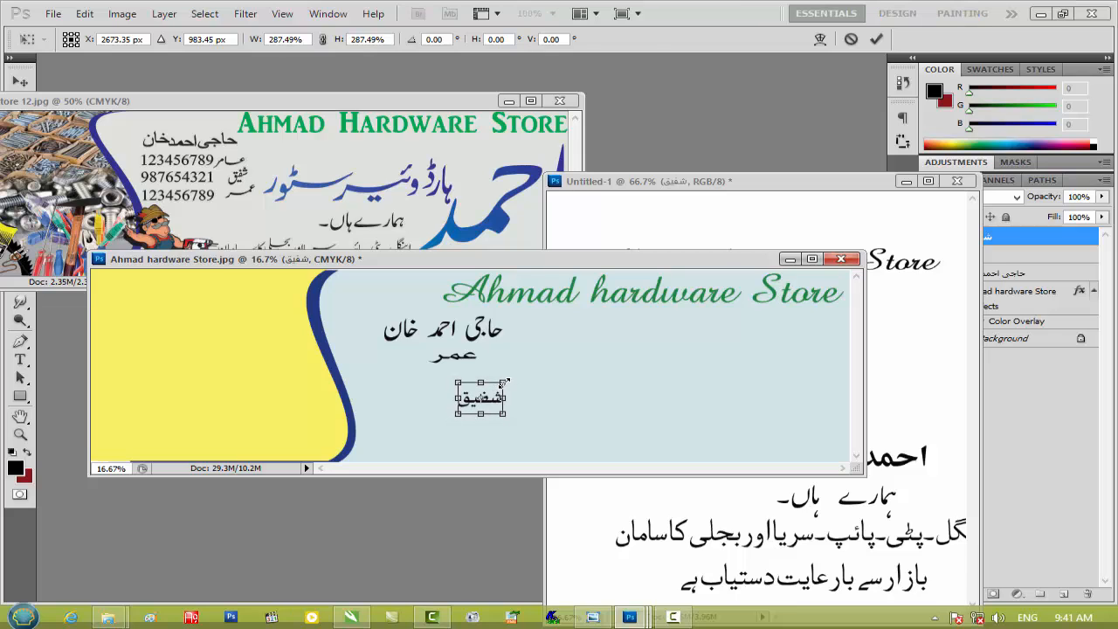
key(Escape)
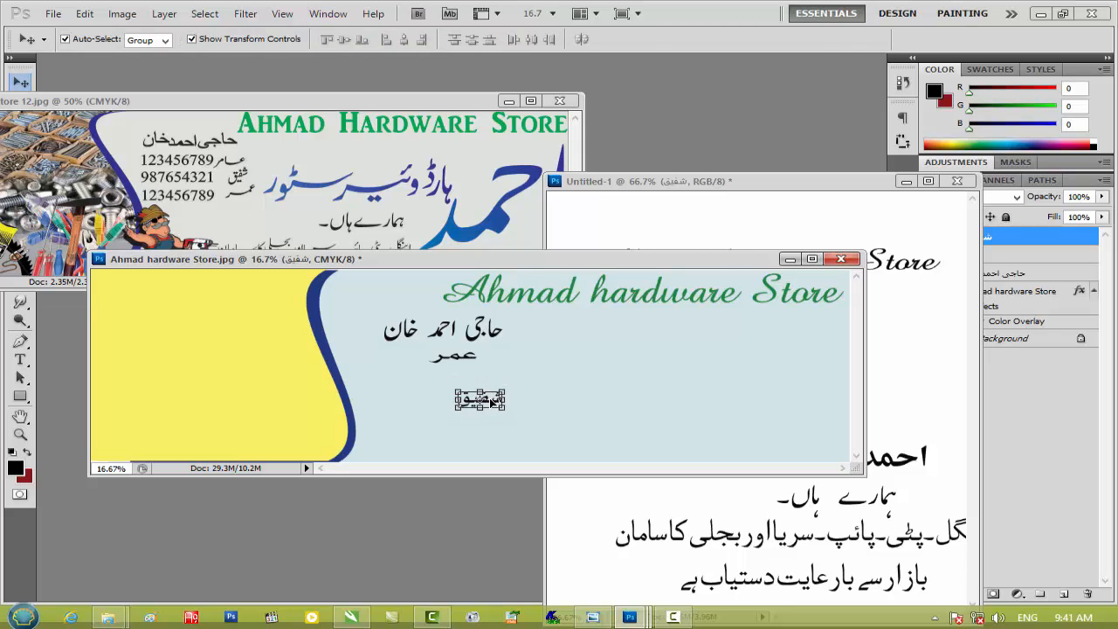
key(ctrl+t)
drag(492, 400, 492, 380)
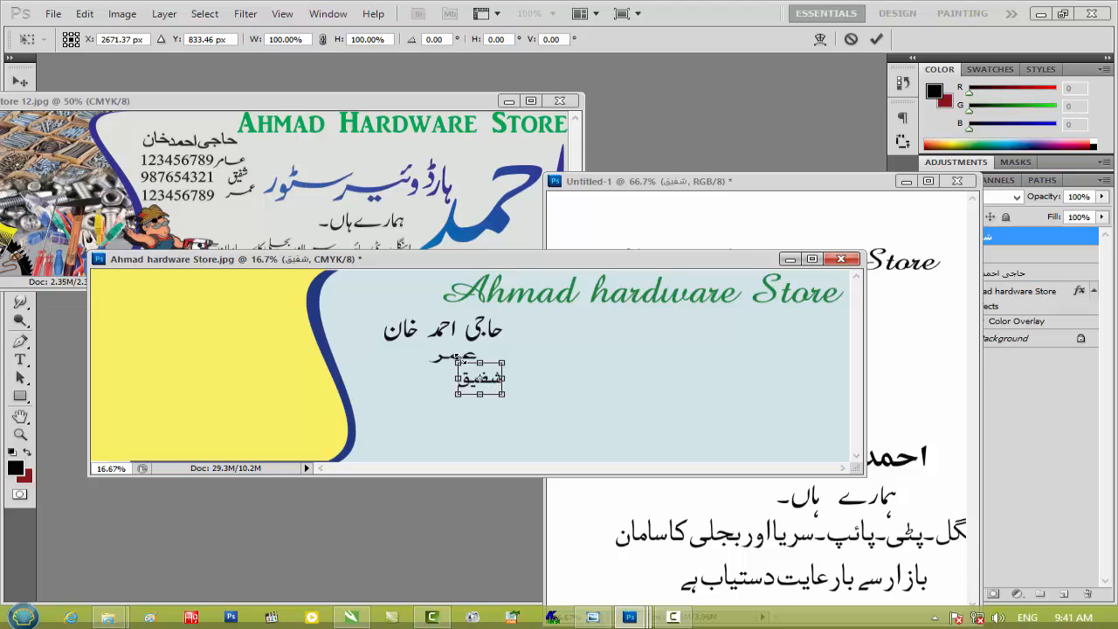
key(Return)
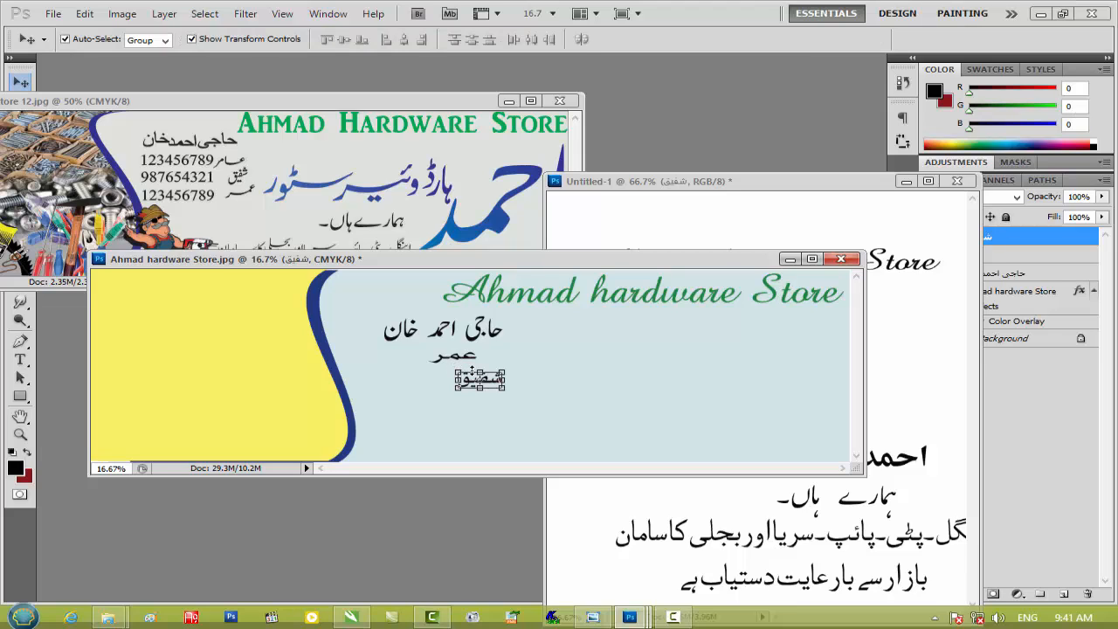
Align the right ends of both short names with the right end of the full-name line
key(ctrl+t)
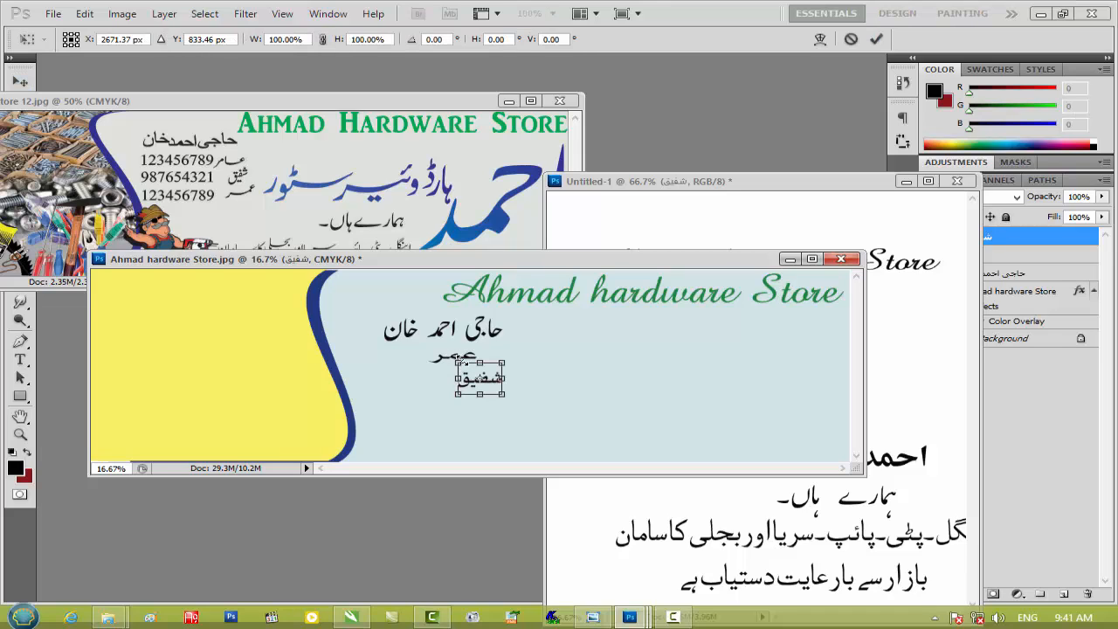
key(ctrl+plus)
key(ctrl+plus)
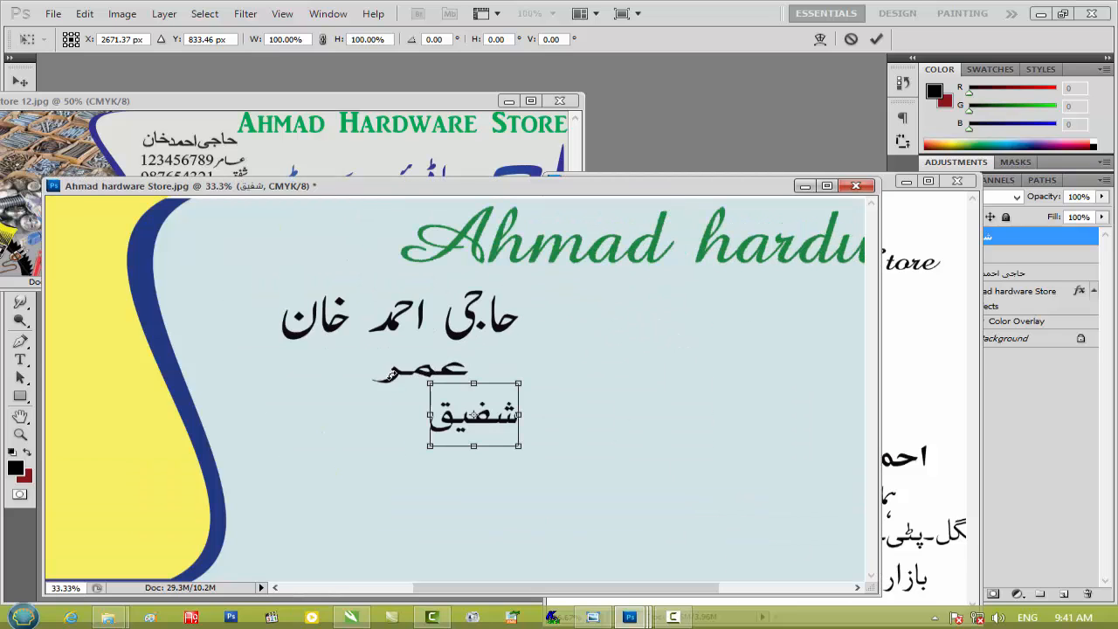
key(Return)
click(351, 425)
click(434, 371)
drag(434, 371, 504, 370)
click(503, 421)
drag(503, 422, 513, 416)
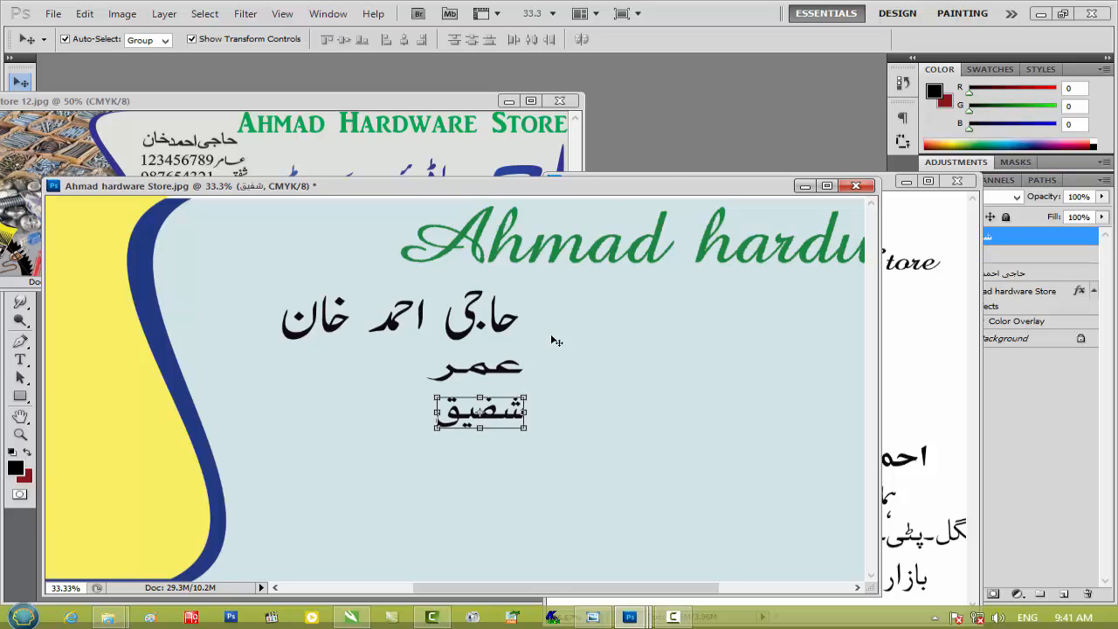
Copy the third short Urdu name from Untitled-1 into the banner below the second and enlarge it to match
drag(660, 191, 554, 185)
click(808, 395)
click(840, 427)
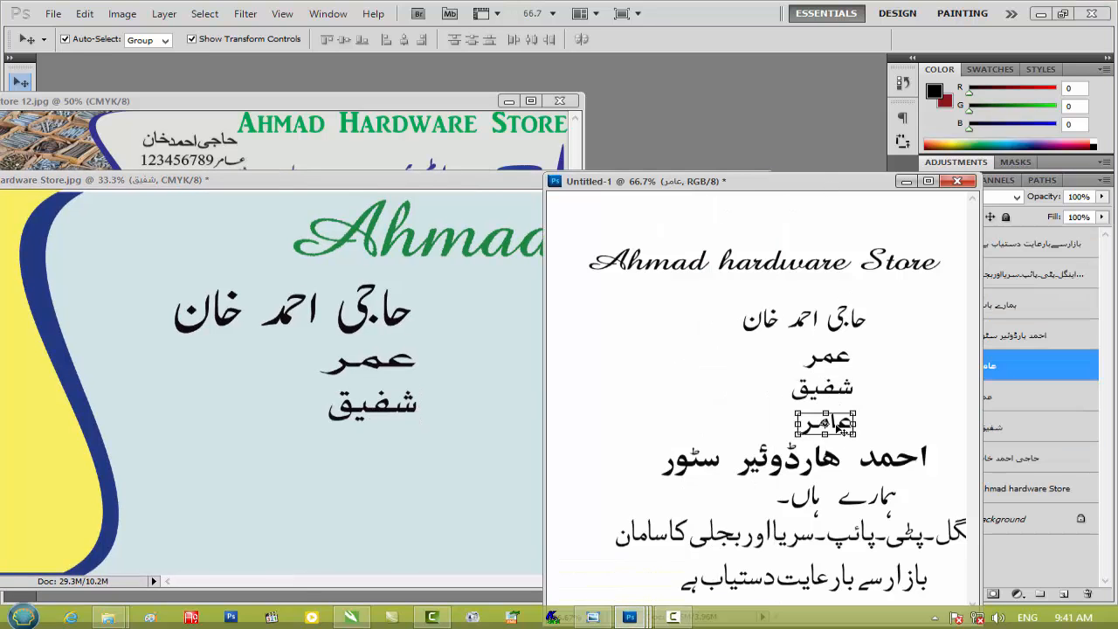
drag(842, 426, 404, 456)
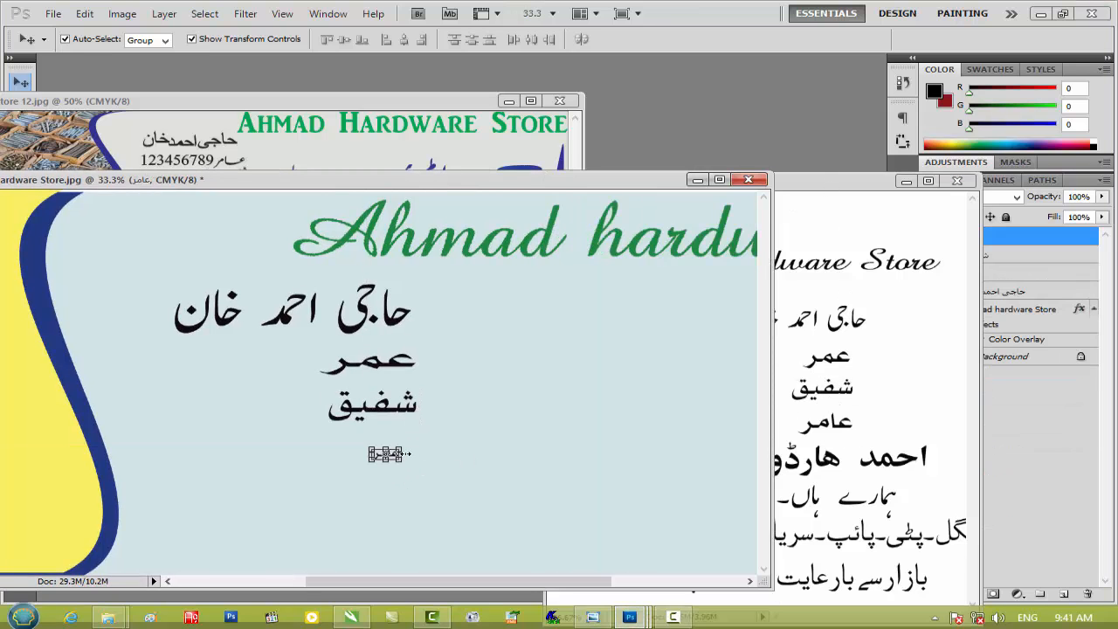
key(ctrl+t)
drag(403, 446, 429, 454)
key(Return)
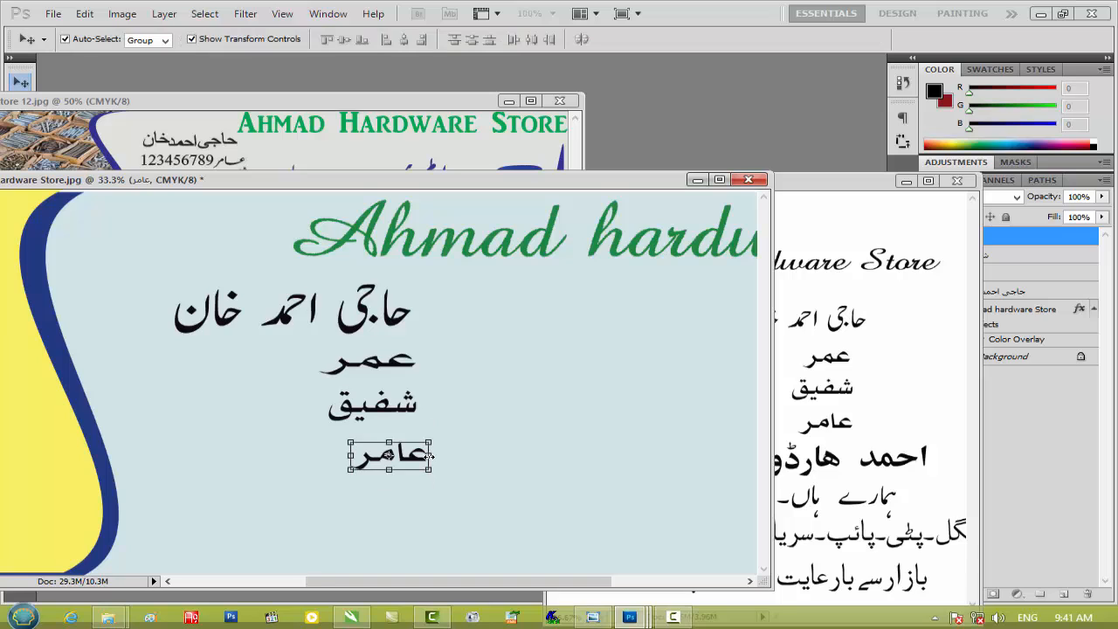
Position the third short name beneath the second, with its right end aligned to the names above
drag(410, 465, 401, 460)
key(Up)
key(Up)
key(Up)
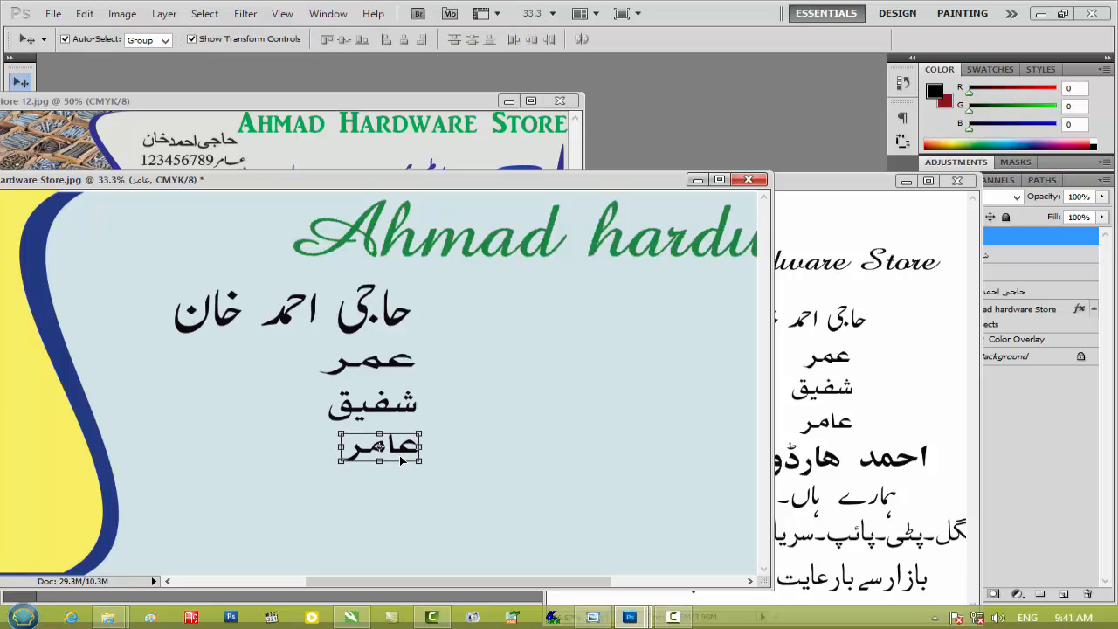
key(Left)
key(Left)
click(484, 474)
Copy the bold Urdu store name from Untitled-1 into the banner's empty area to the right of the short names
click(837, 196)
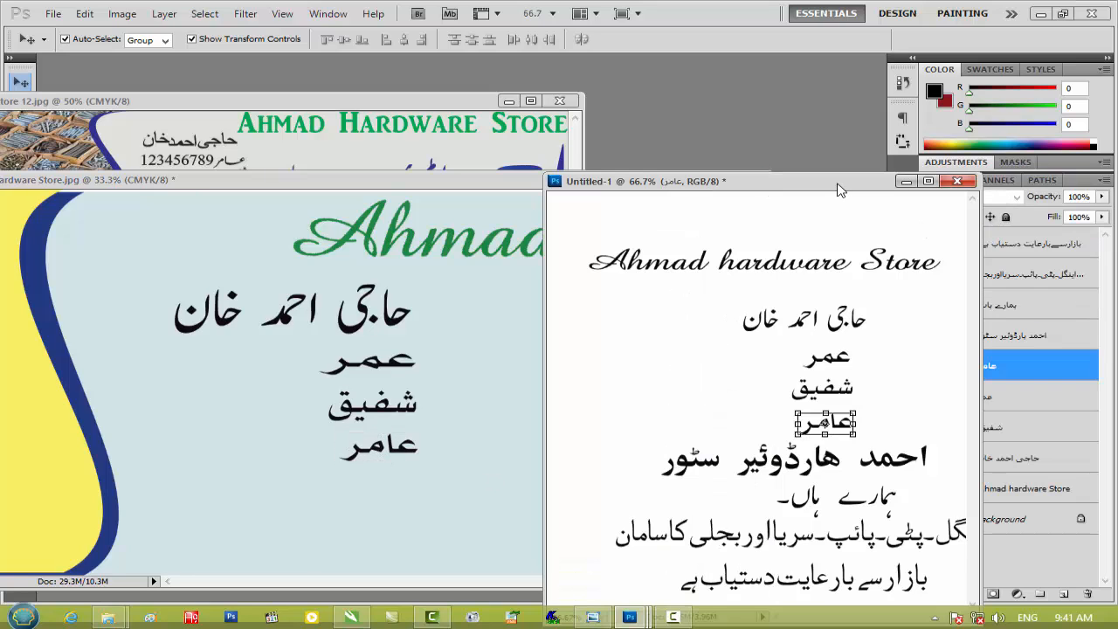
click(833, 464)
drag(832, 464, 682, 393)
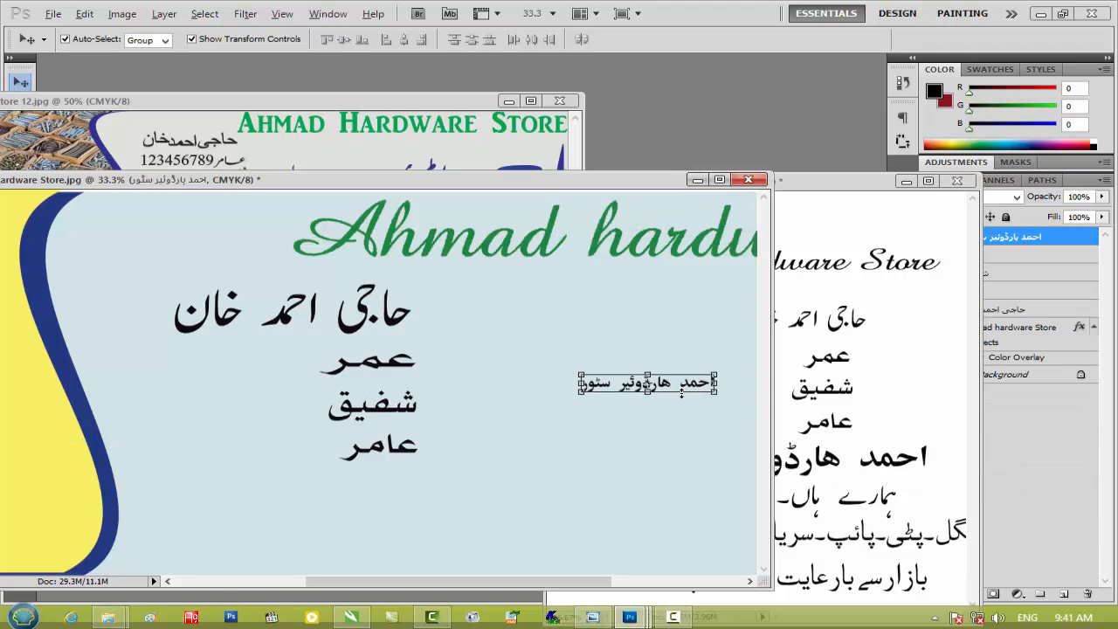
key(ctrl+minus)
drag(703, 182, 651, 231)
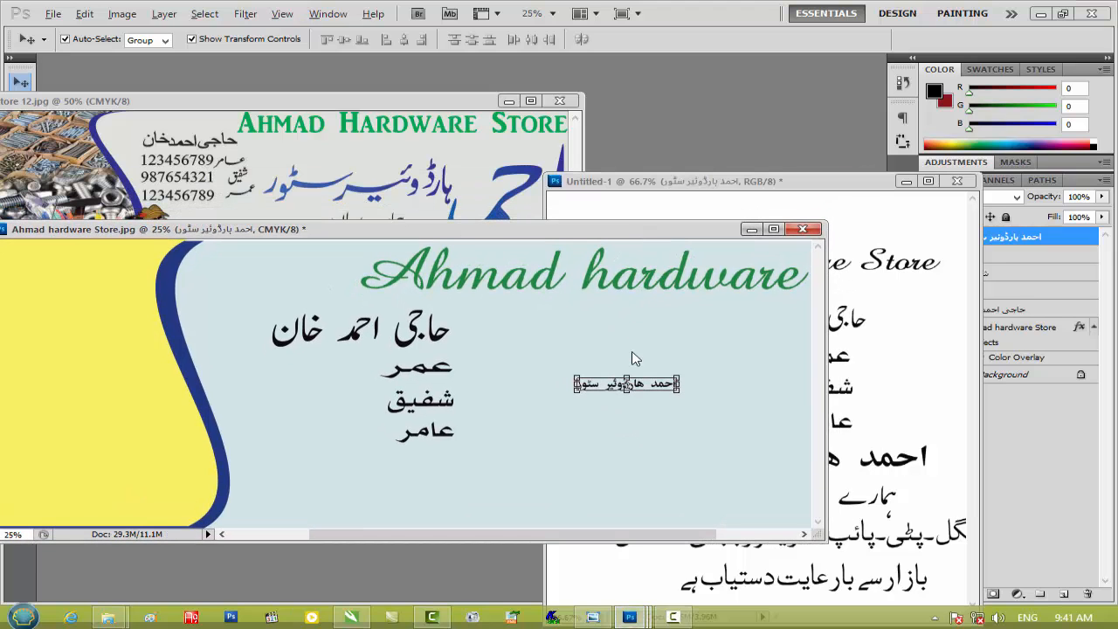
Enlarge the bold Urdu store name proportionally to about 317% and place it beneath the English title, beside the short names
drag(679, 376, 783, 329)
drag(676, 386, 684, 364)
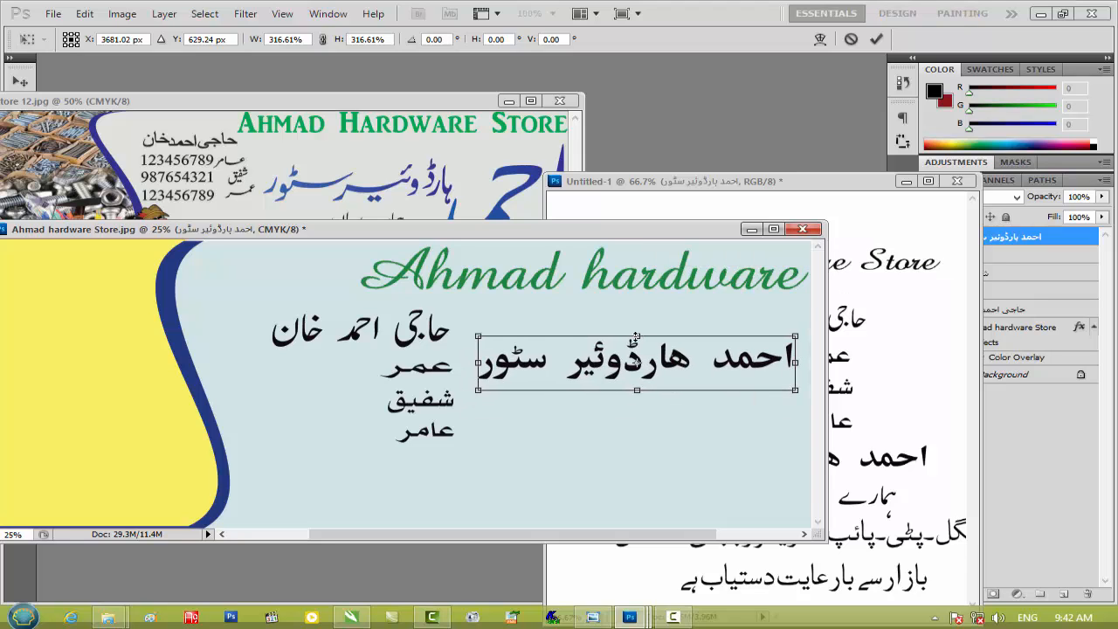
drag(797, 330, 796, 330)
key(Return)
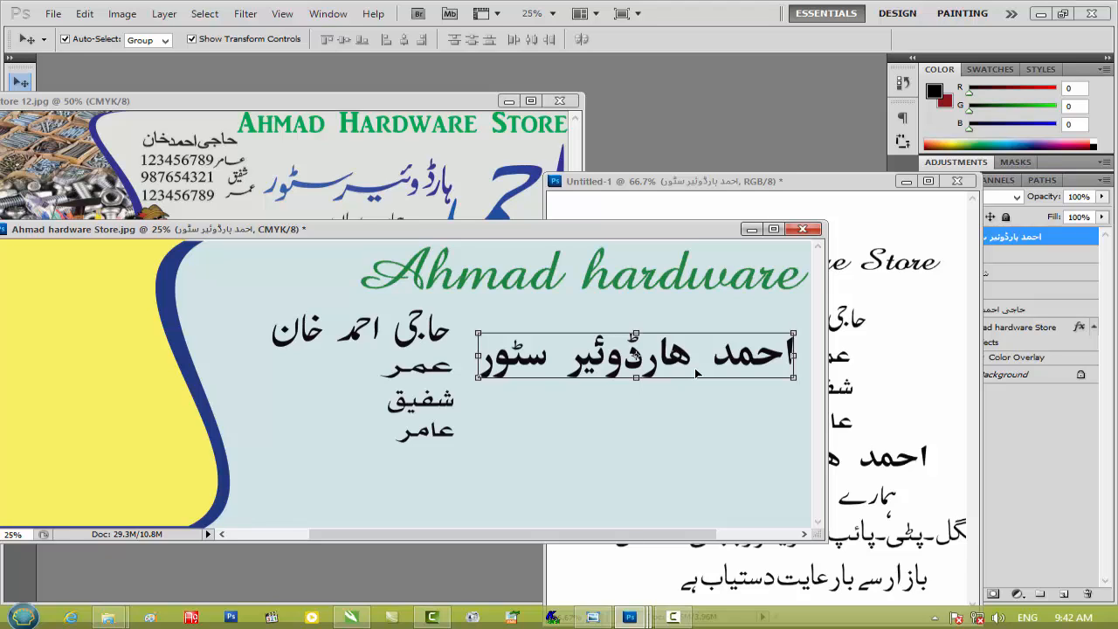
Set the first word of the banner's Urdu store name in the AA Sameer Almas font
drag(225, 234, 313, 253)
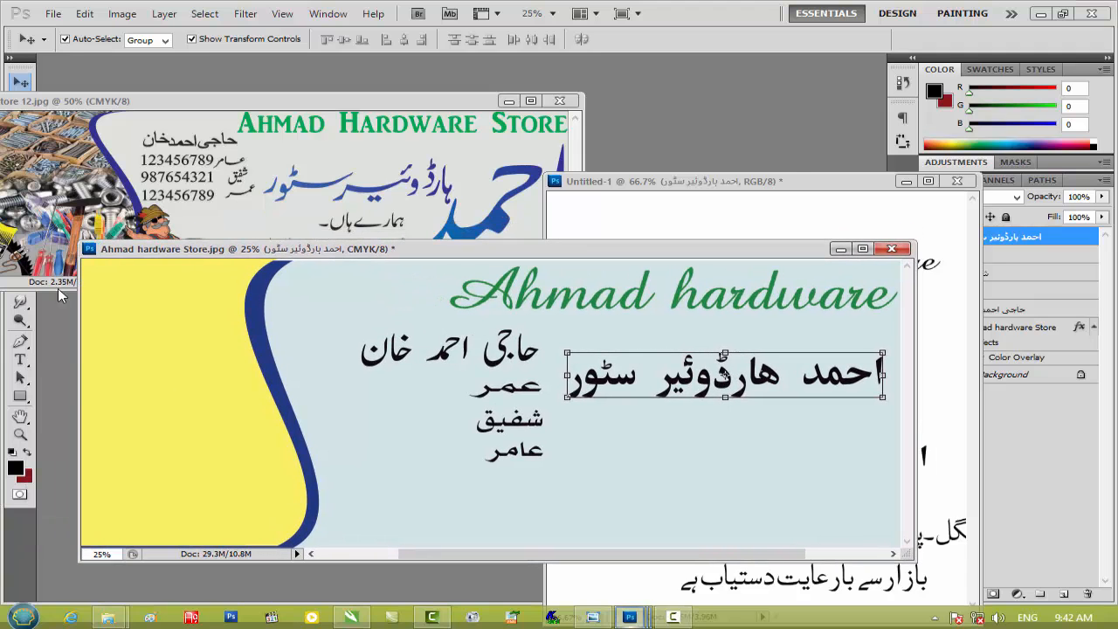
click(21, 359)
double_click(845, 377)
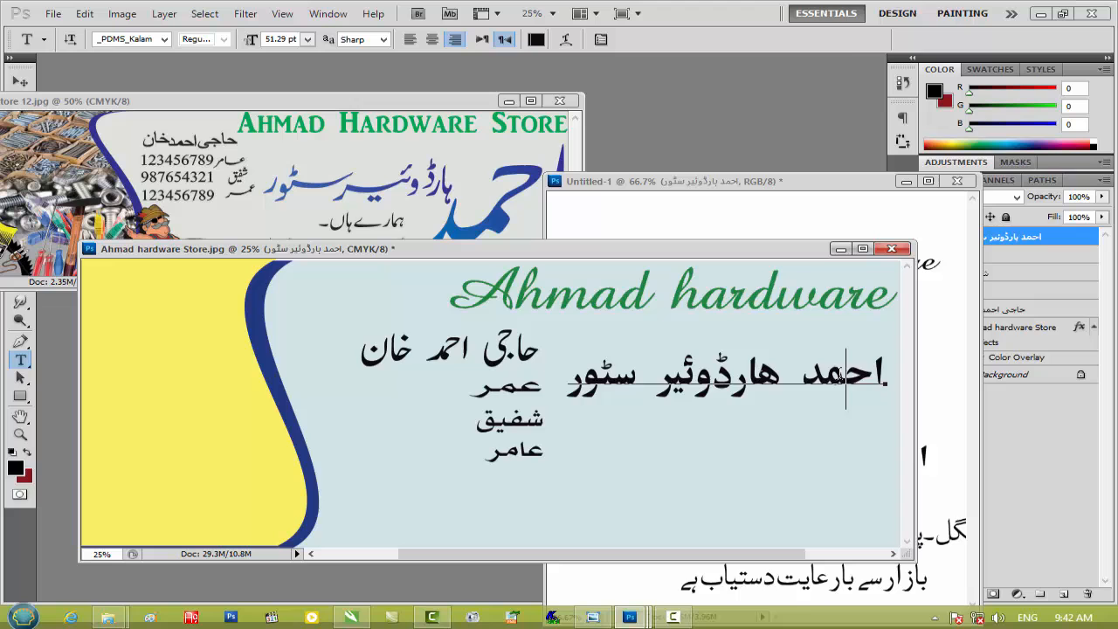
click(163, 39)
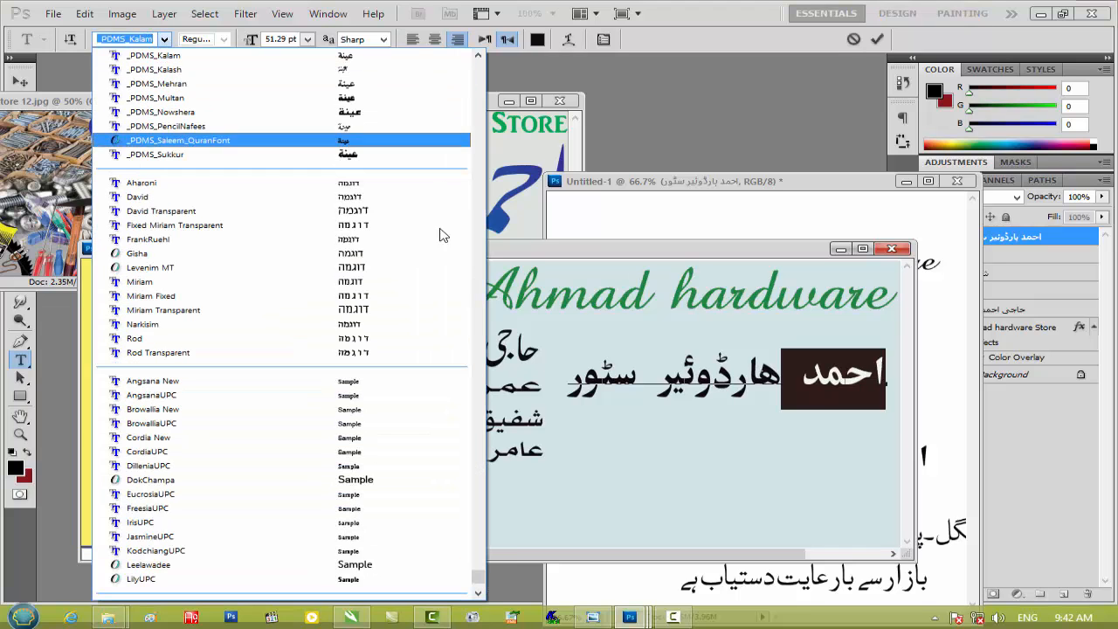
drag(477, 576, 486, 418)
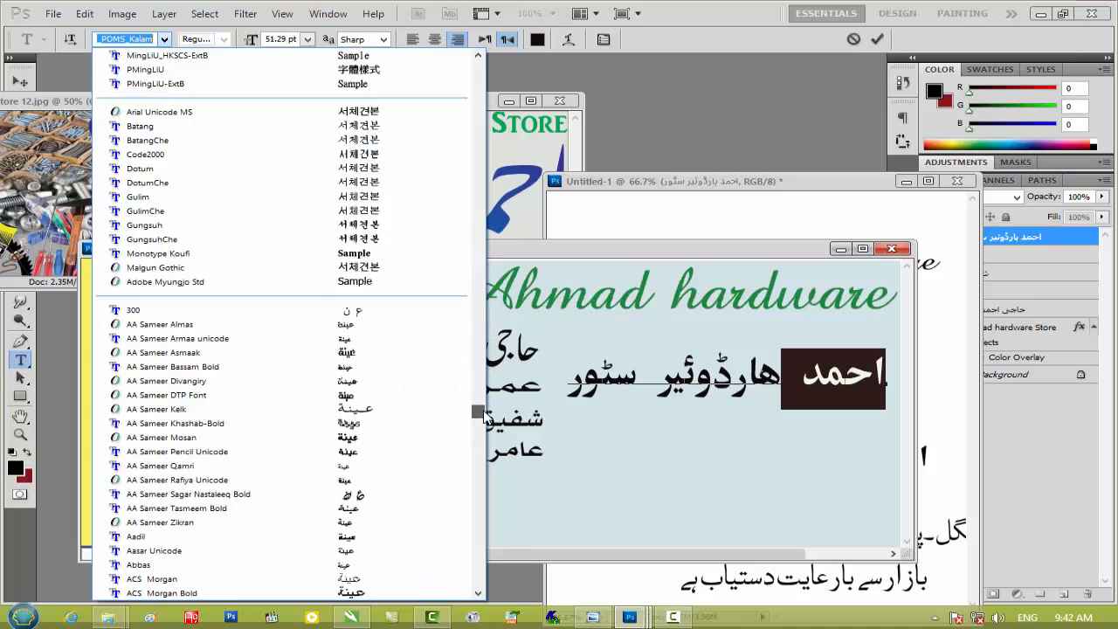
click(390, 324)
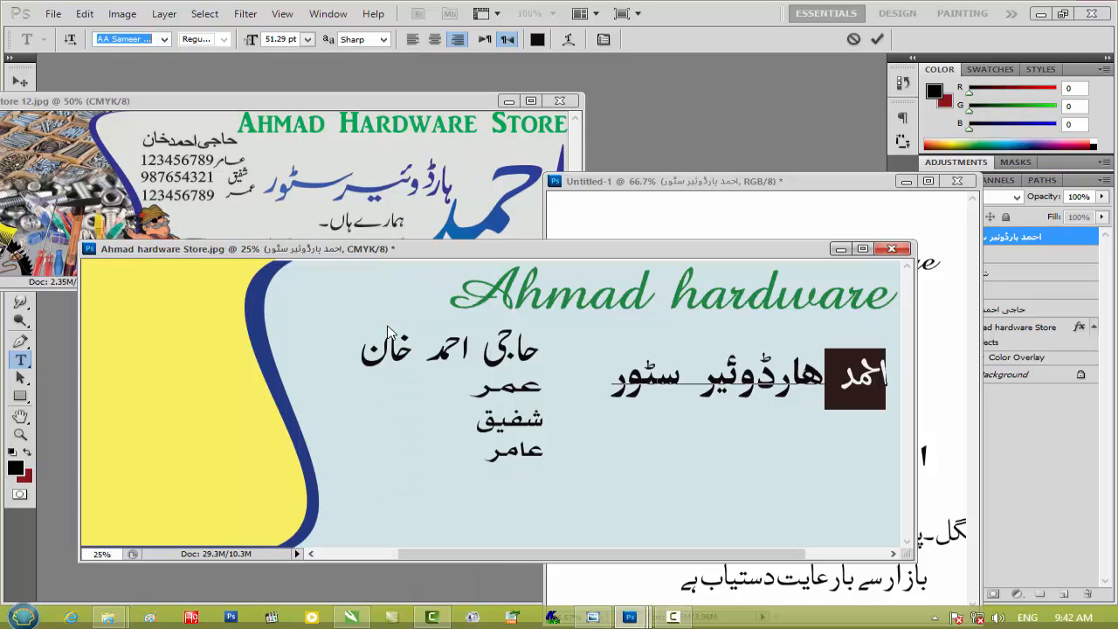
Try successive AA Sameer fonts on the selected first word and keep a compact calligraphic one that suits the store name
key(Down)
key(Down)
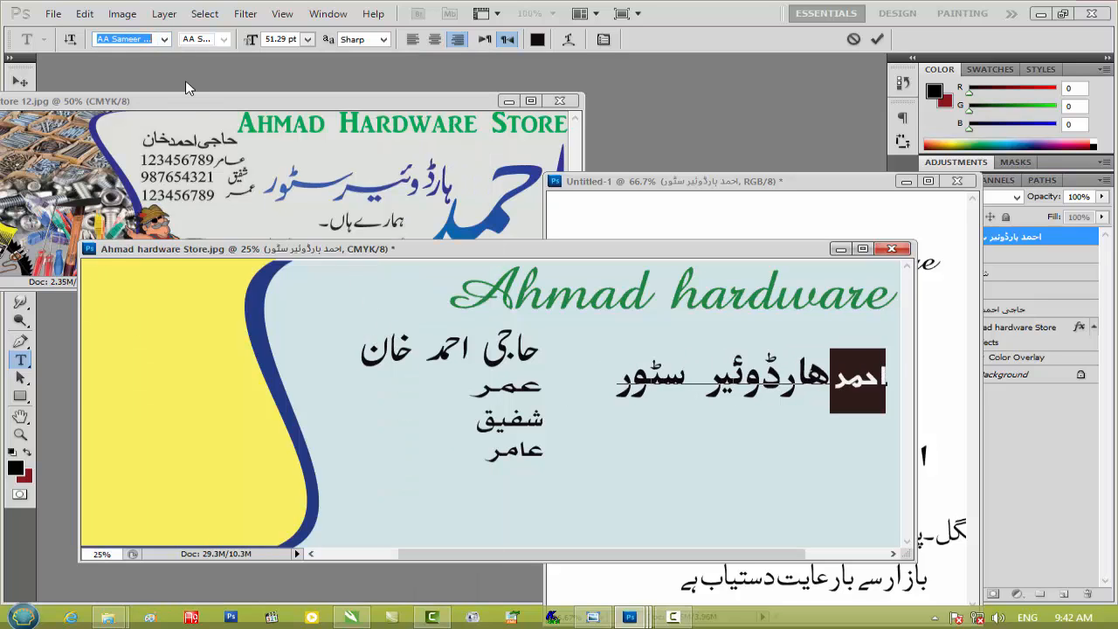
key(Down)
key(Down)
key(Down)
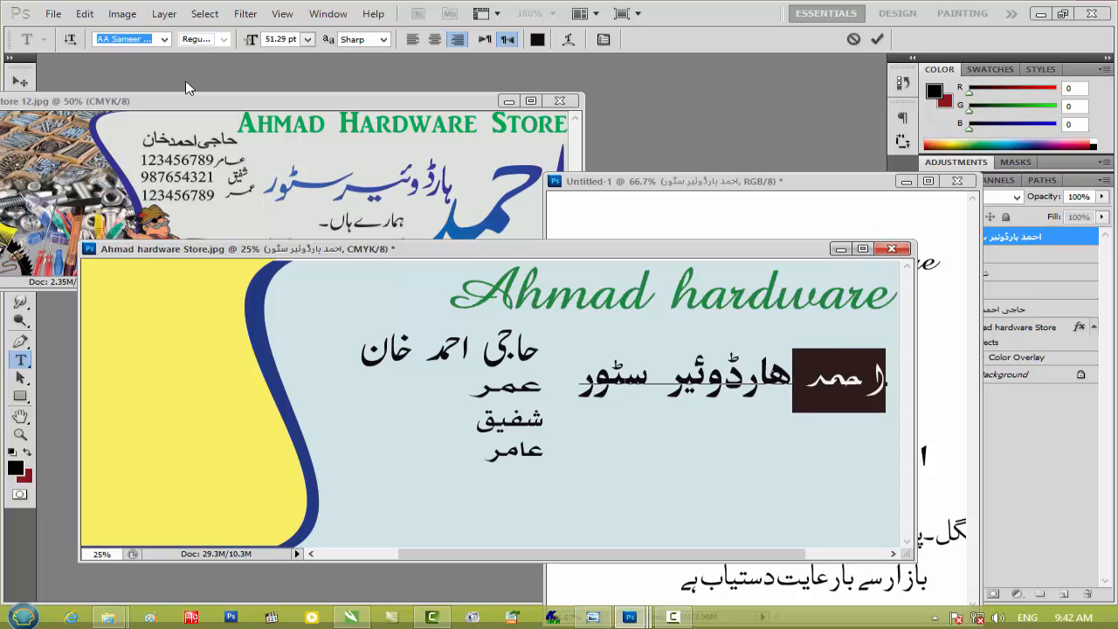
key(Down)
key(Down)
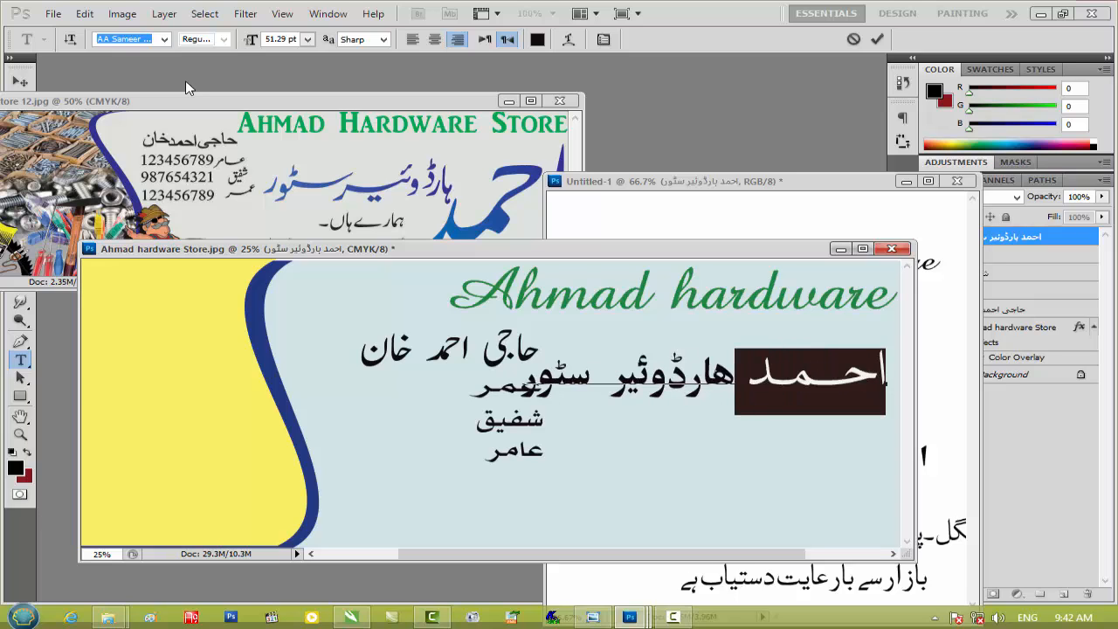
key(Down)
key(Down)
key(Down)
key(Down)
key(Down)
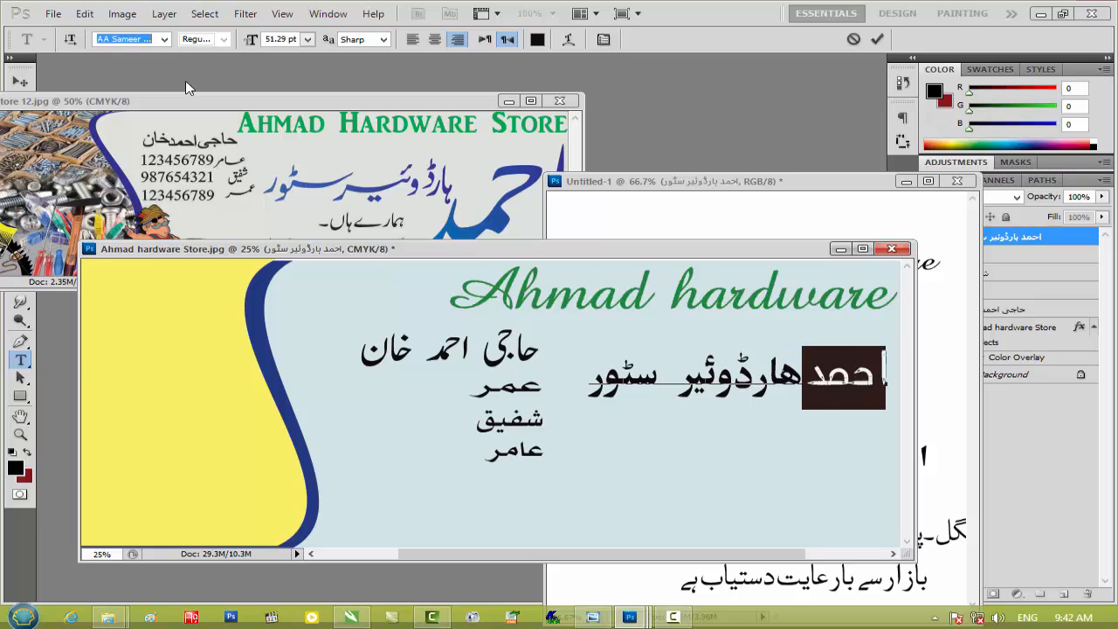
key(Down)
key(Down)
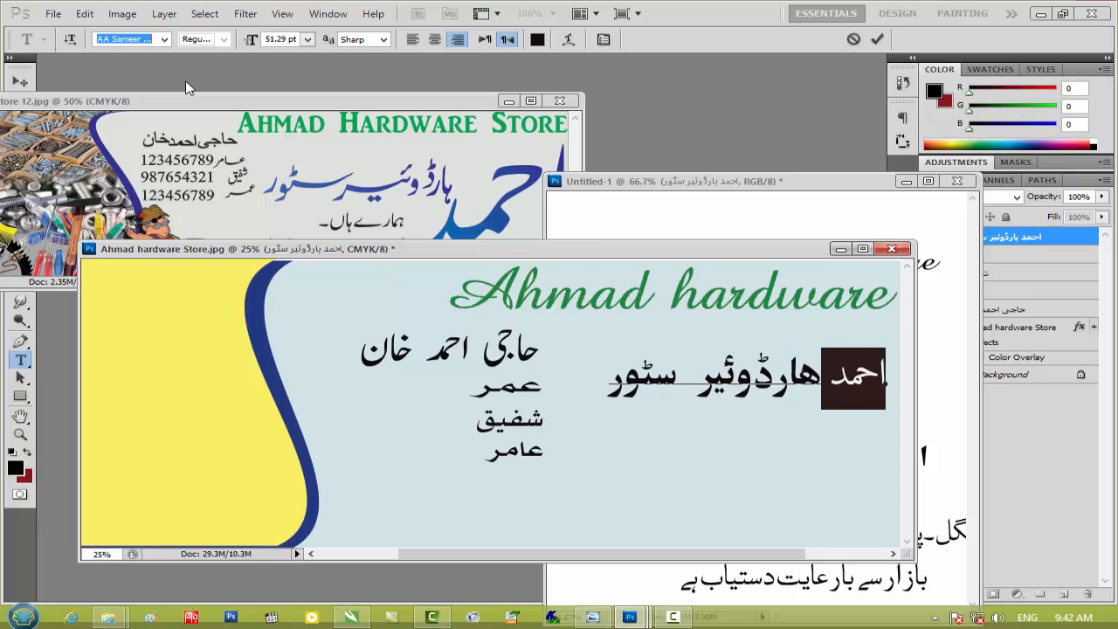
key(Down)
key(Down)
key(Down)
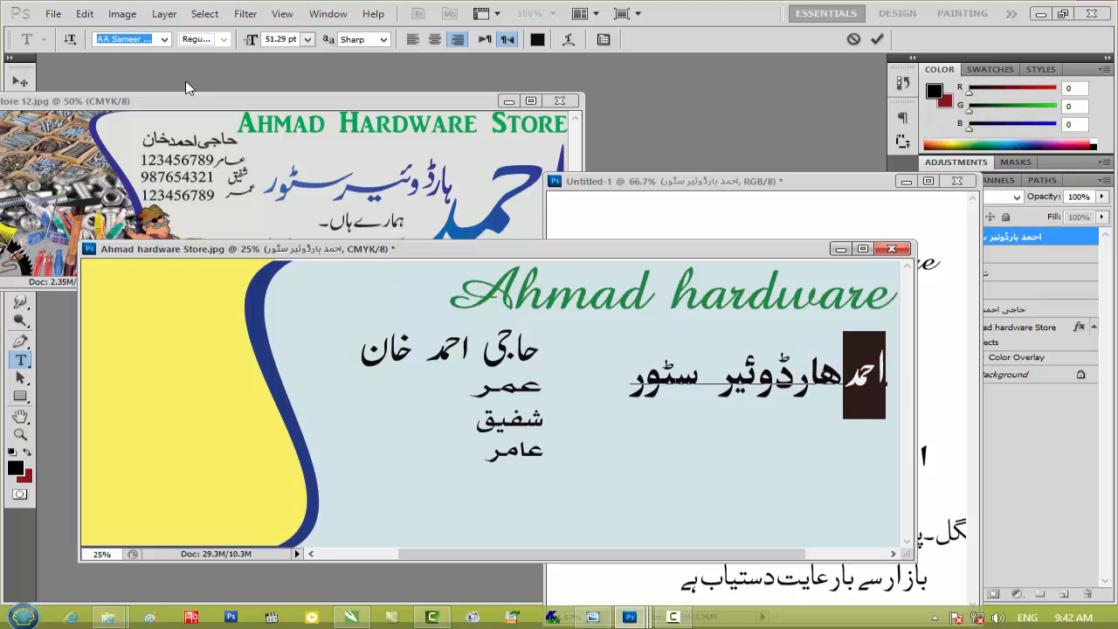
key(Down)
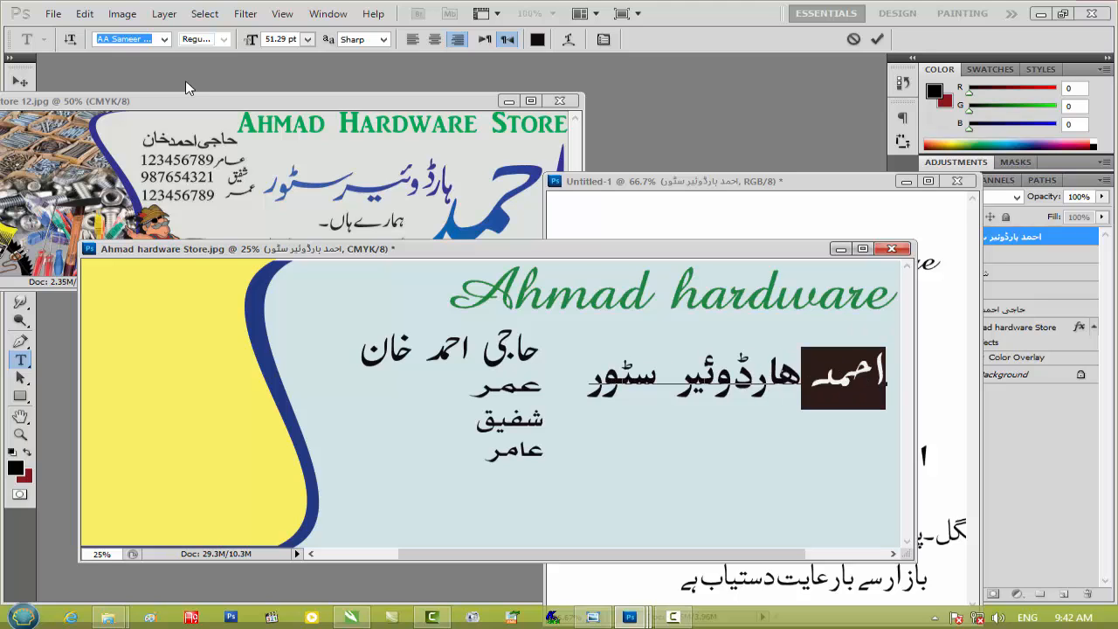
key(Down)
key(Down)
key(Down)
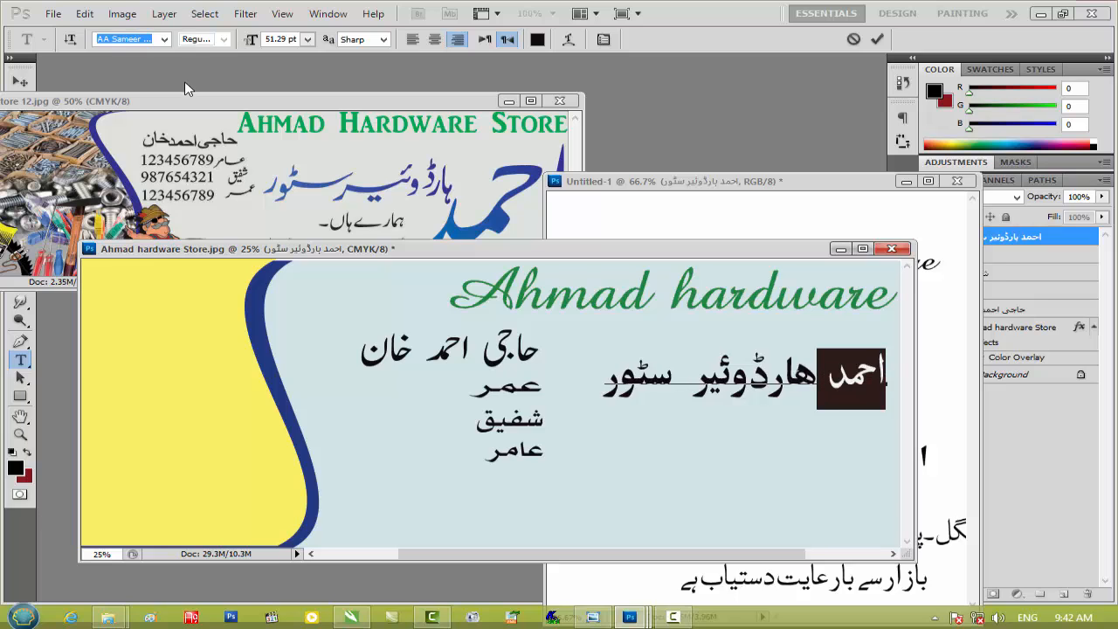
click(20, 81)
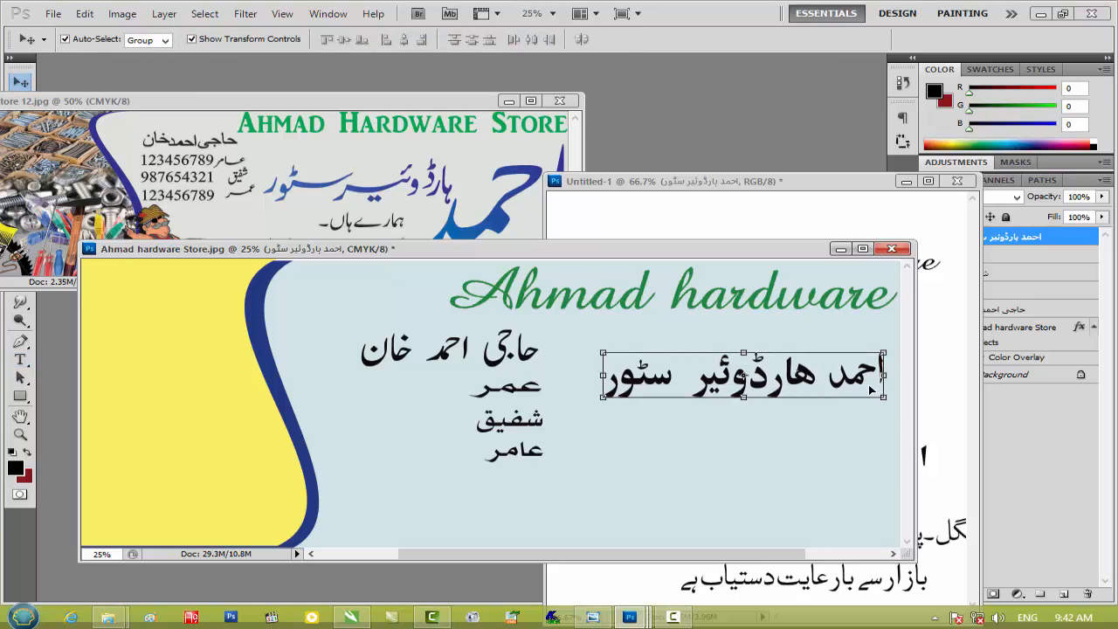
Scale the Urdu store name to 104.50% and shift it slightly left and up beneath the English title
drag(854, 375, 856, 375)
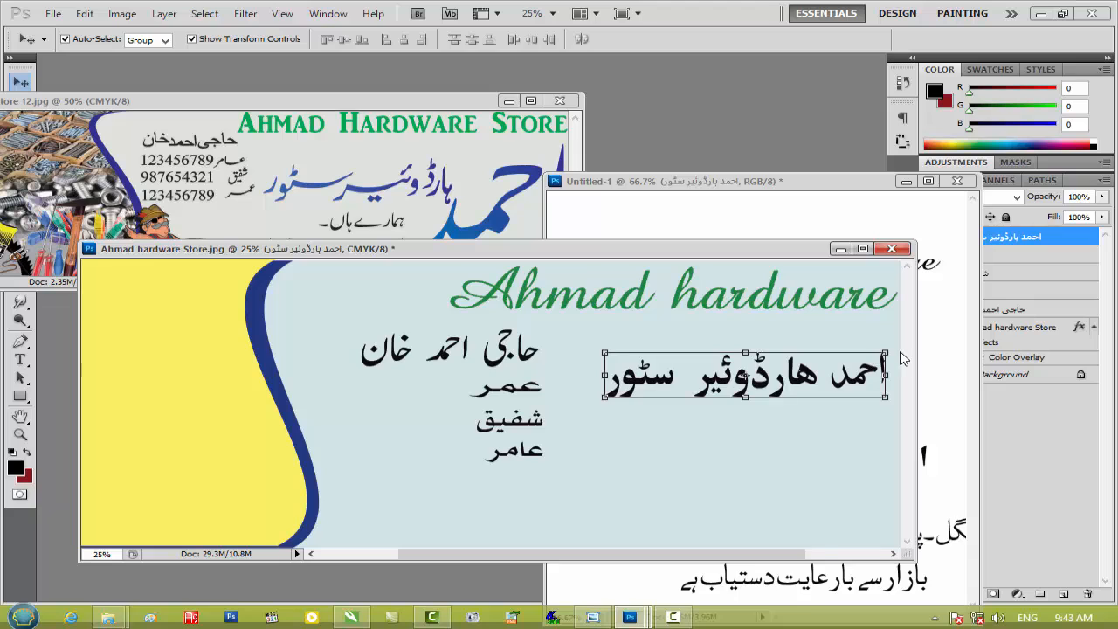
drag(885, 352, 894, 346)
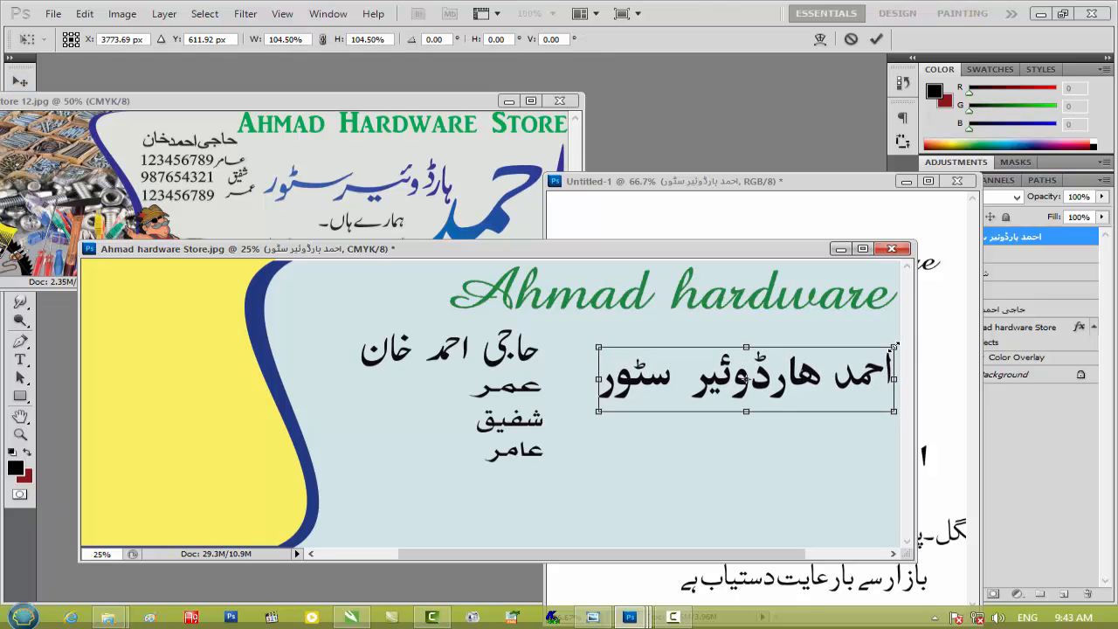
key(Up)
key(Left)
key(Left)
key(Left)
key(Left)
key(Left)
key(Left)
key(Left)
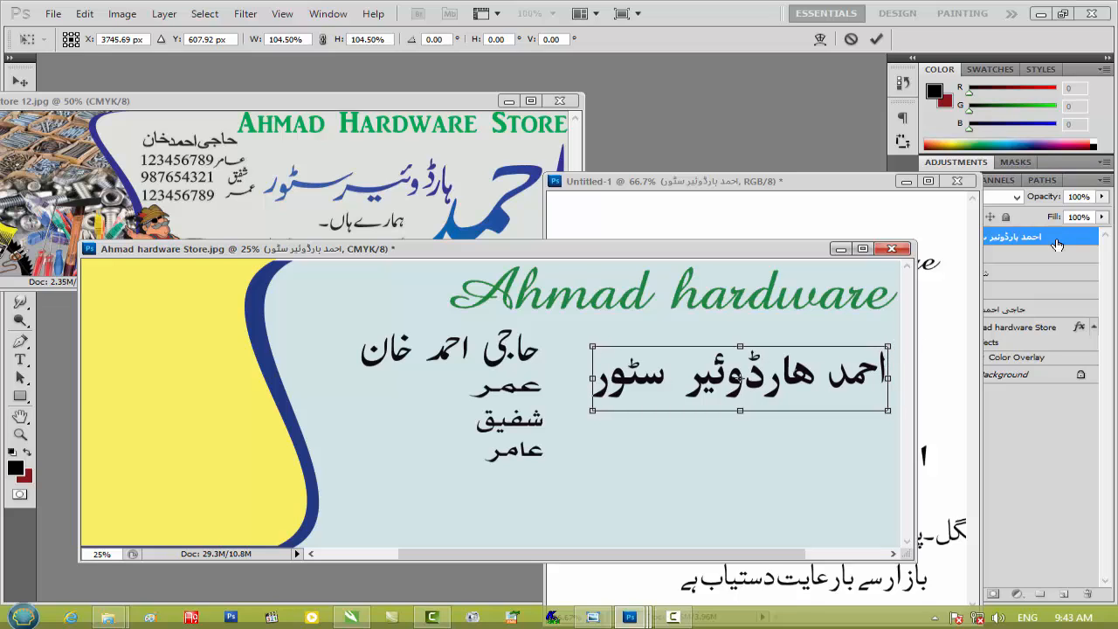
key(Return)
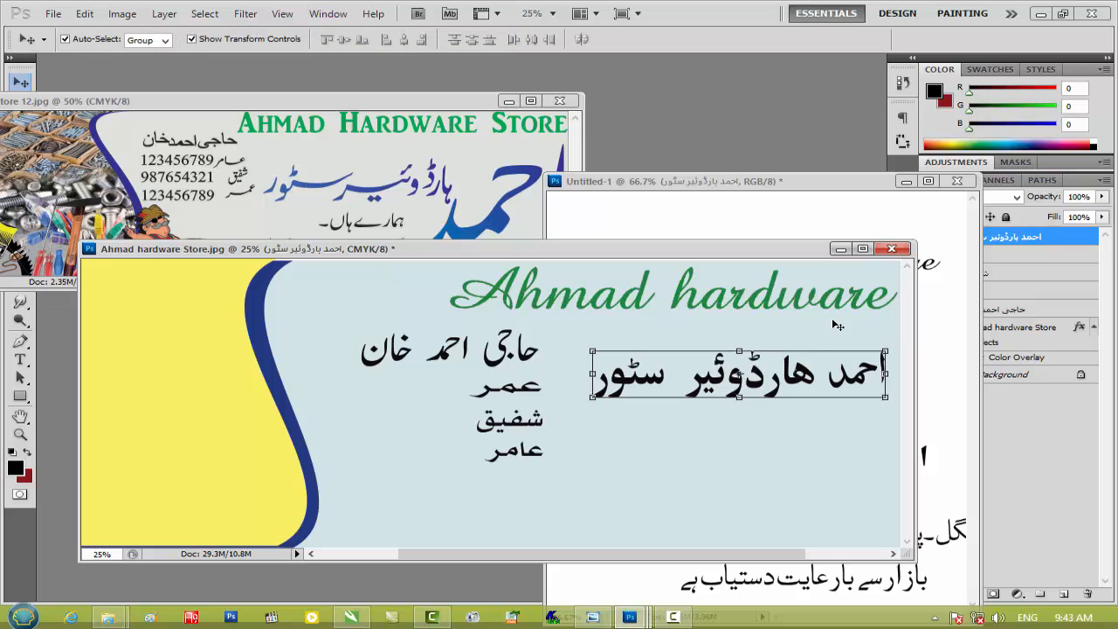
Add a Color Overlay in blue 0c47ce to the Urdu store name layer
double_click(1062, 241)
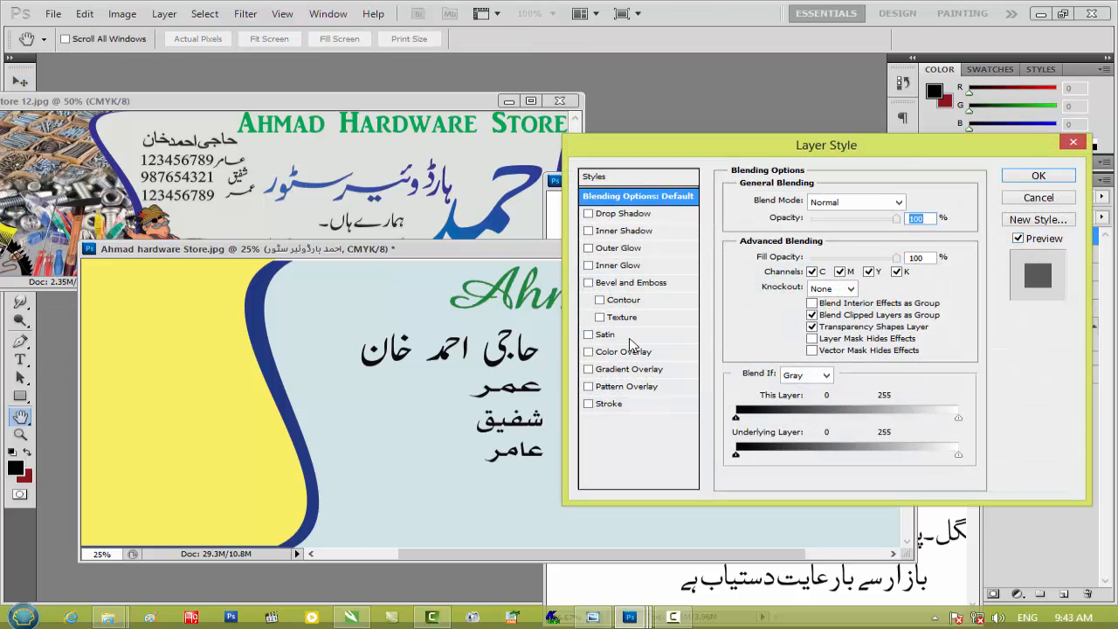
click(629, 351)
drag(797, 158, 998, 176)
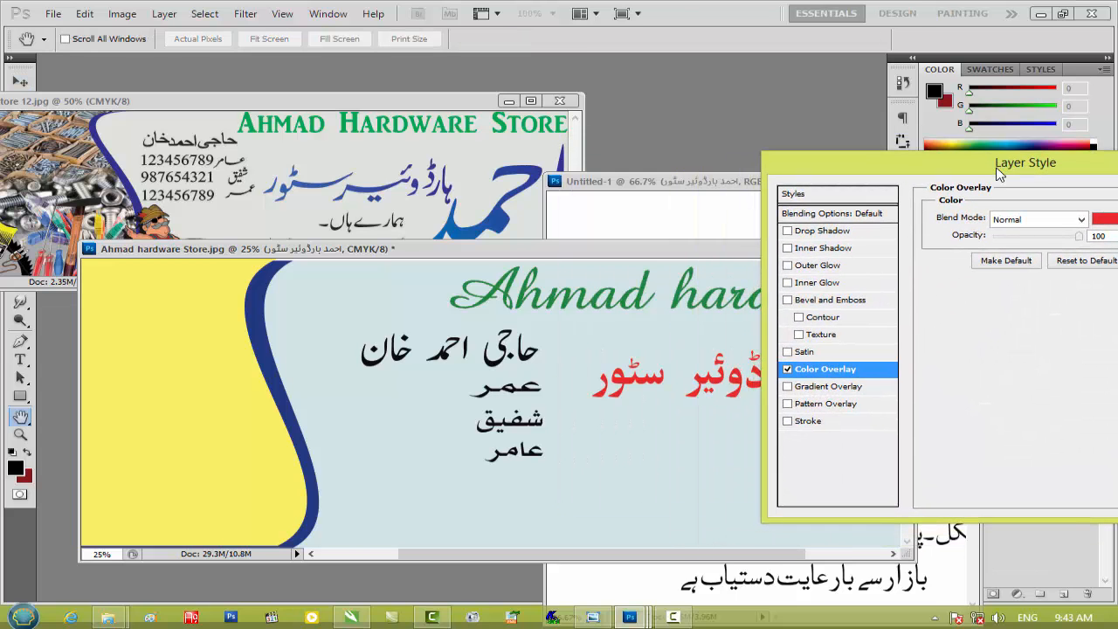
click(1103, 224)
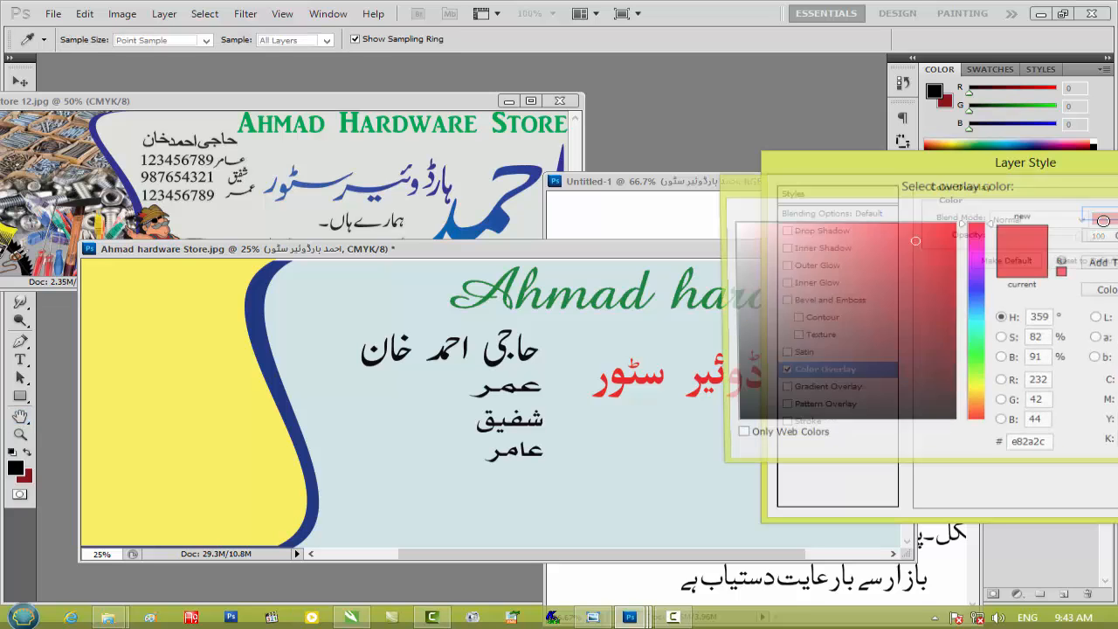
click(984, 300)
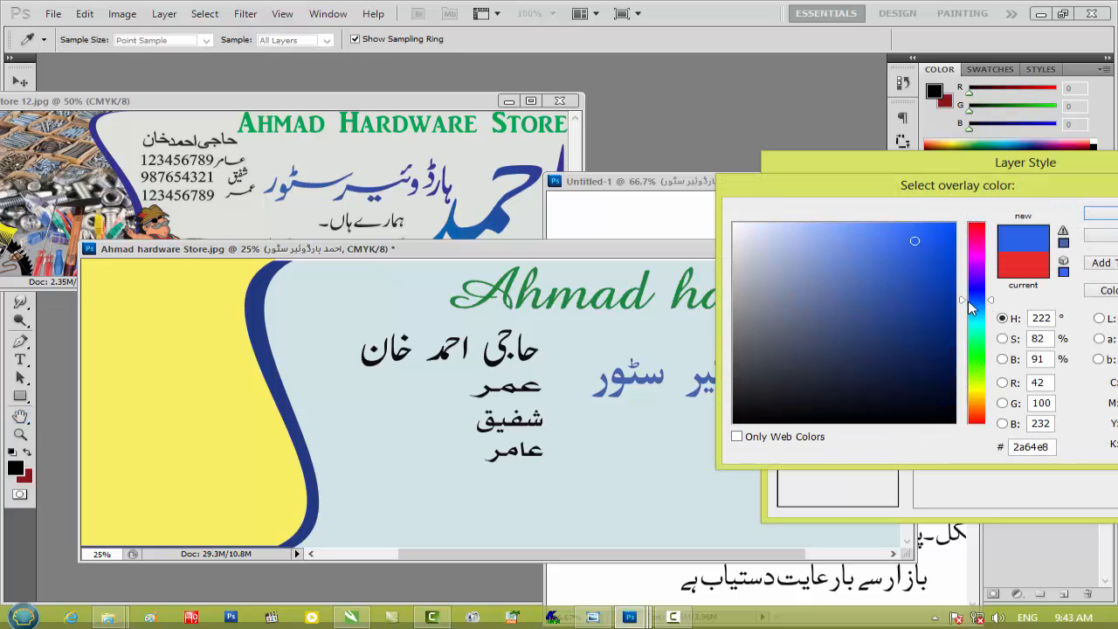
click(942, 262)
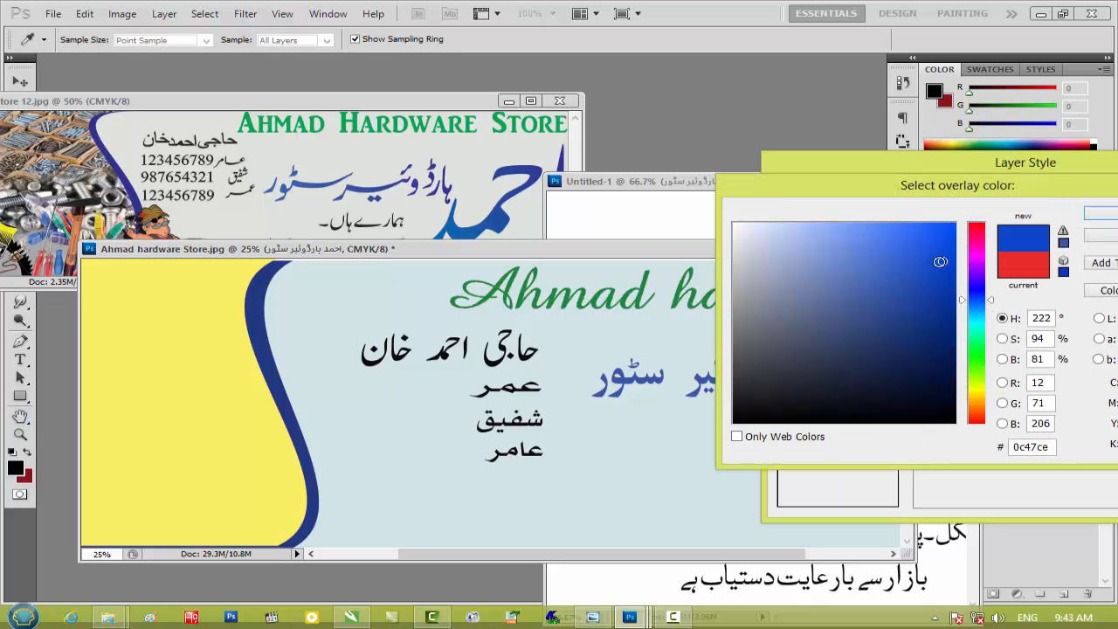
click(1103, 215)
Add an 8 px outside stroke in pale colour e8f6f6 to the Urdu store name layer
click(807, 422)
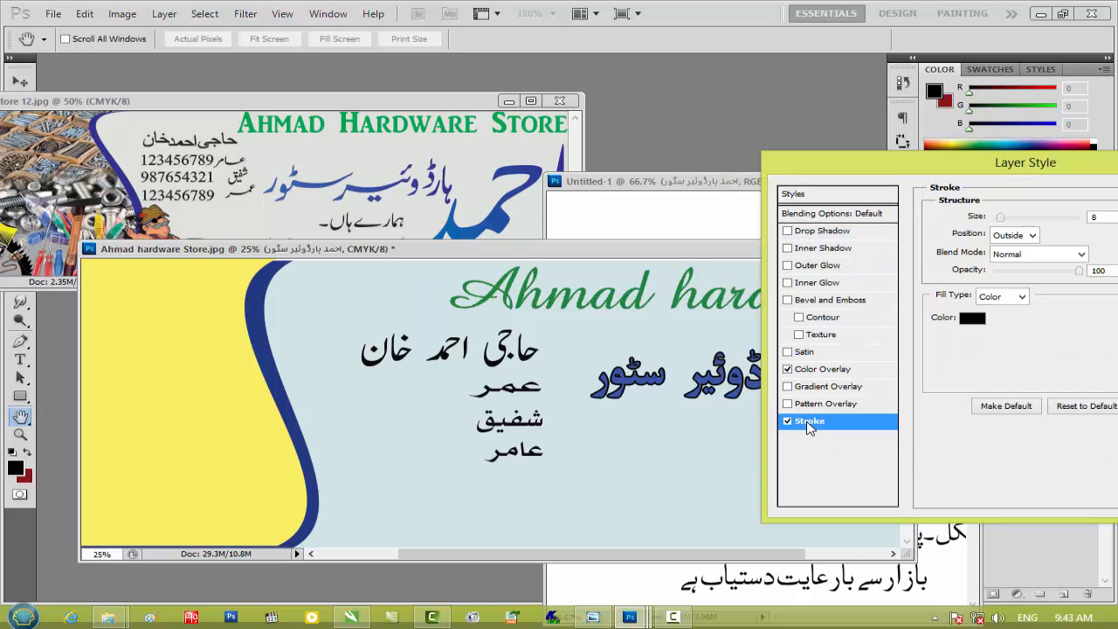
click(971, 319)
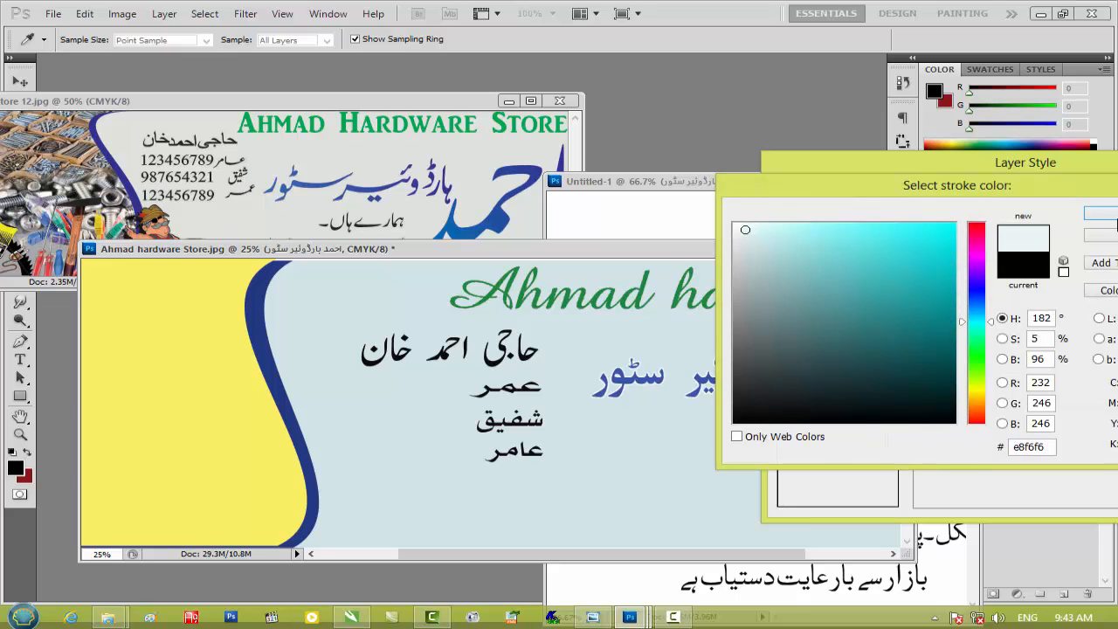
click(1100, 214)
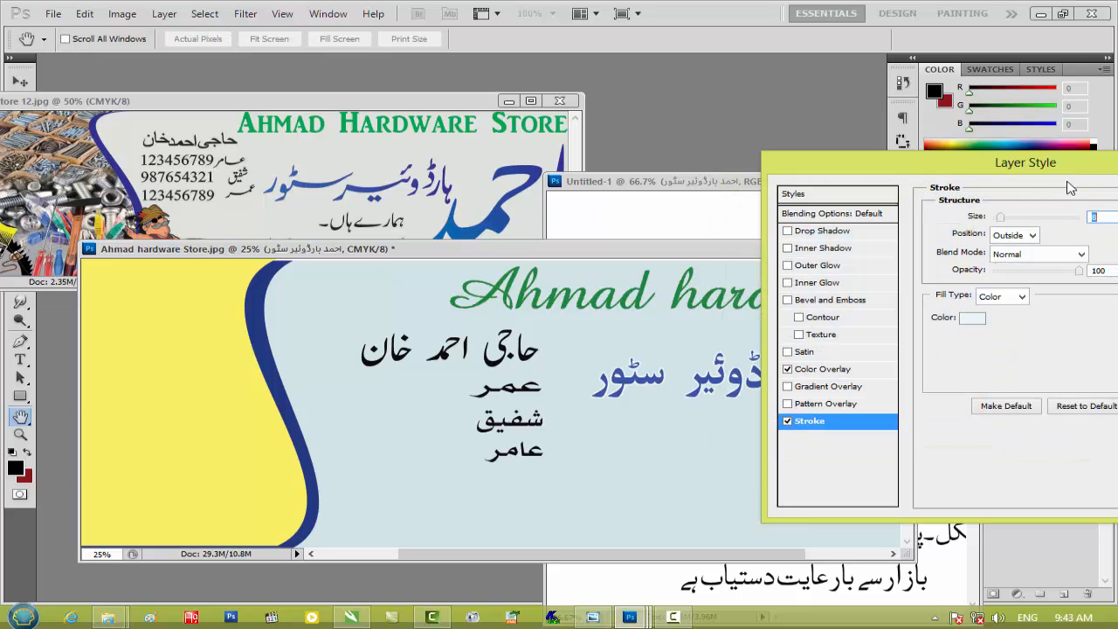
drag(935, 173, 776, 190)
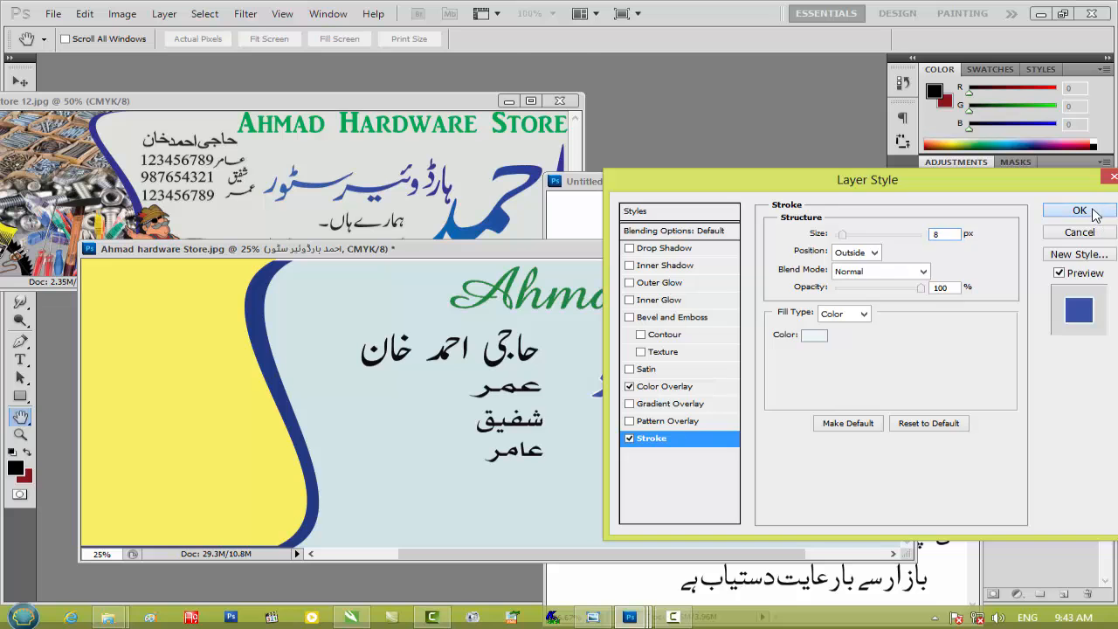
click(1079, 211)
Copy the short Urdu line below the store name in Untitled-1 into the banner beneath the blue store name and enlarge it to about 435%
drag(677, 252, 601, 203)
drag(702, 198, 411, 183)
drag(588, 184, 452, 135)
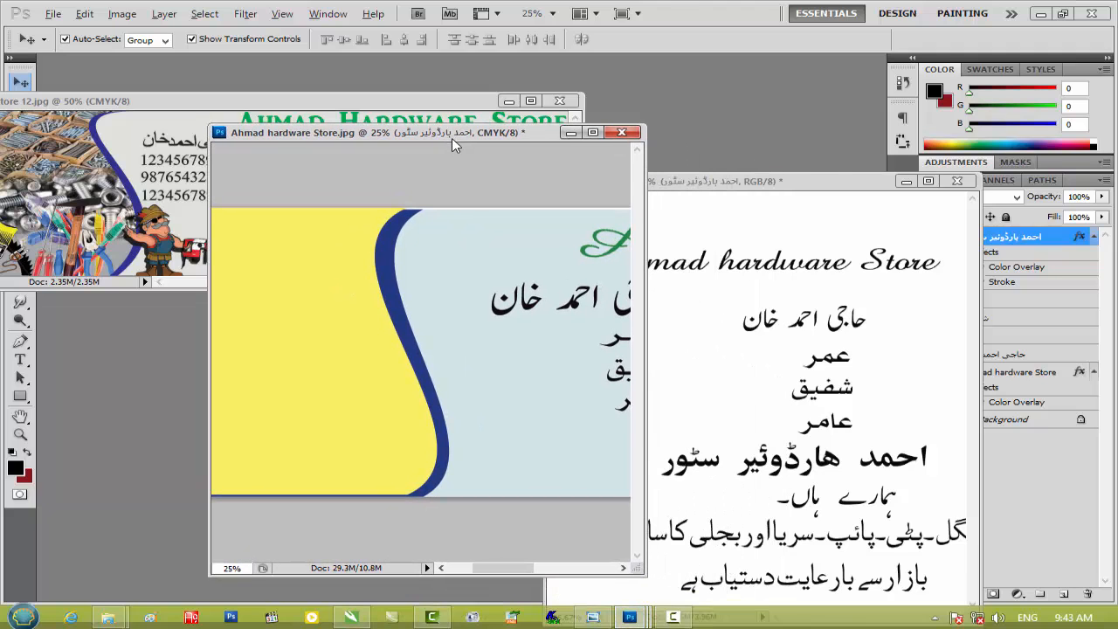
key(ctrl+minus)
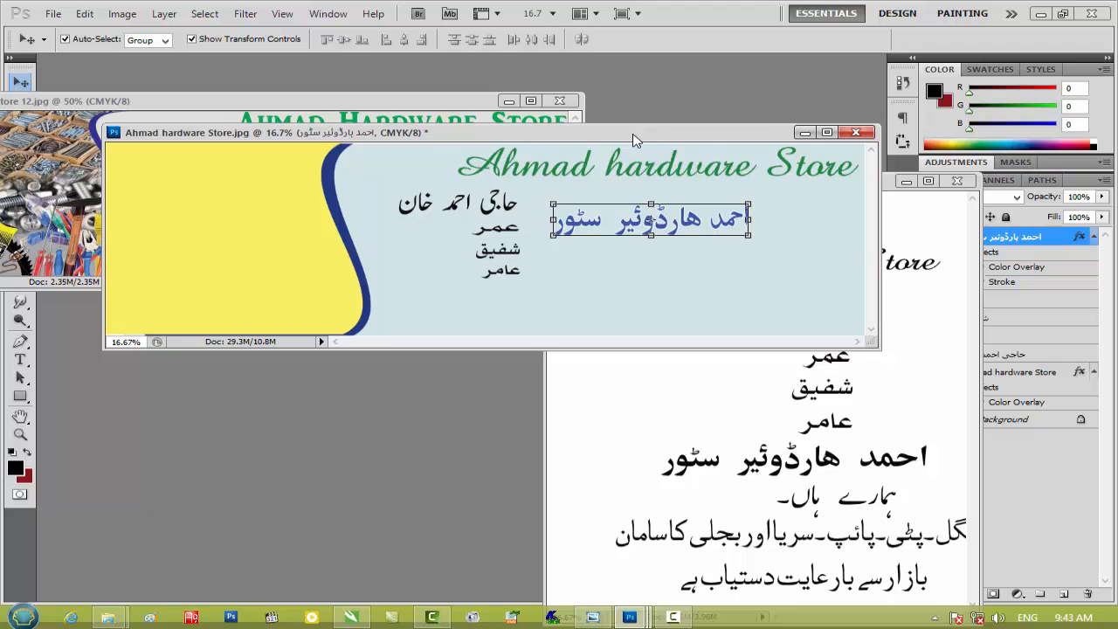
drag(635, 139, 569, 142)
click(884, 504)
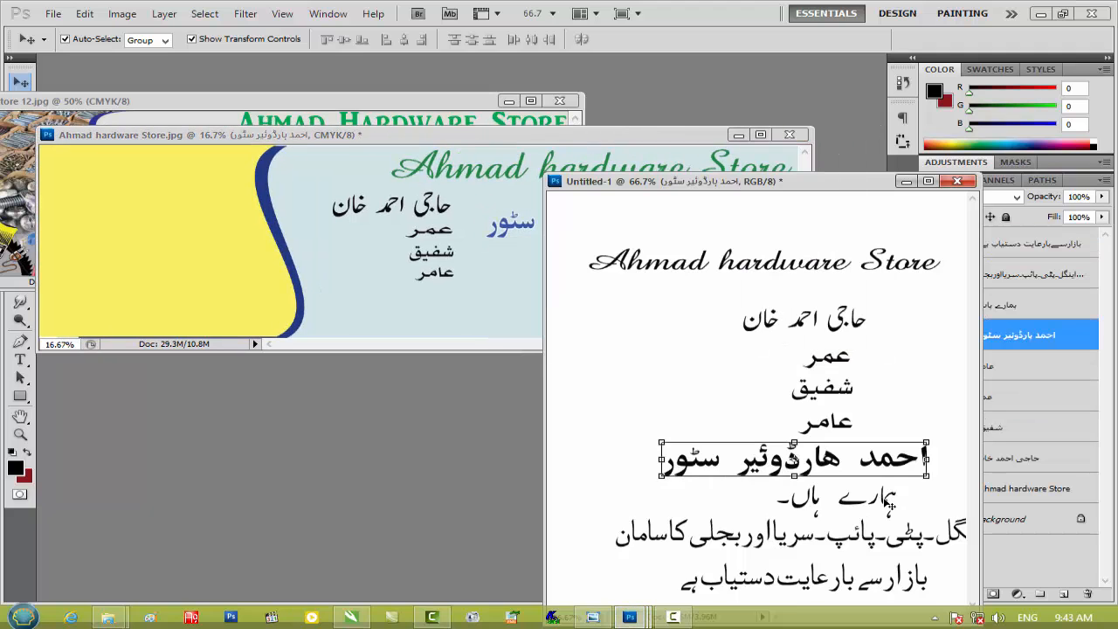
click(886, 502)
drag(887, 503, 614, 279)
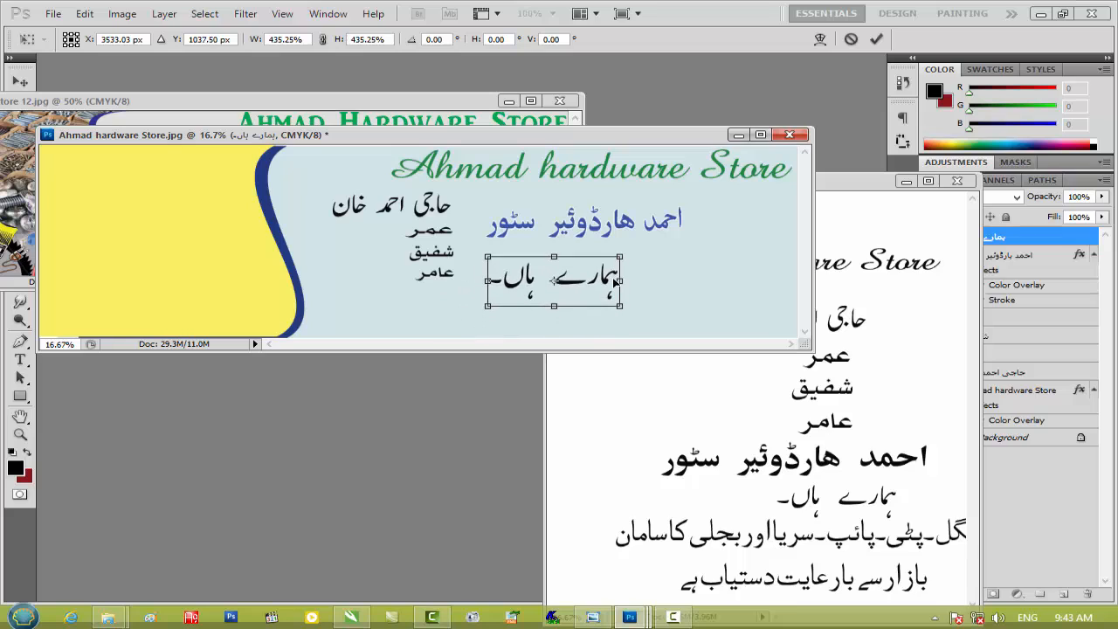
key(Return)
Enlarge the blue Urdu store name to about 141%, move it right beneath the English title, and nudge it slightly down
click(627, 229)
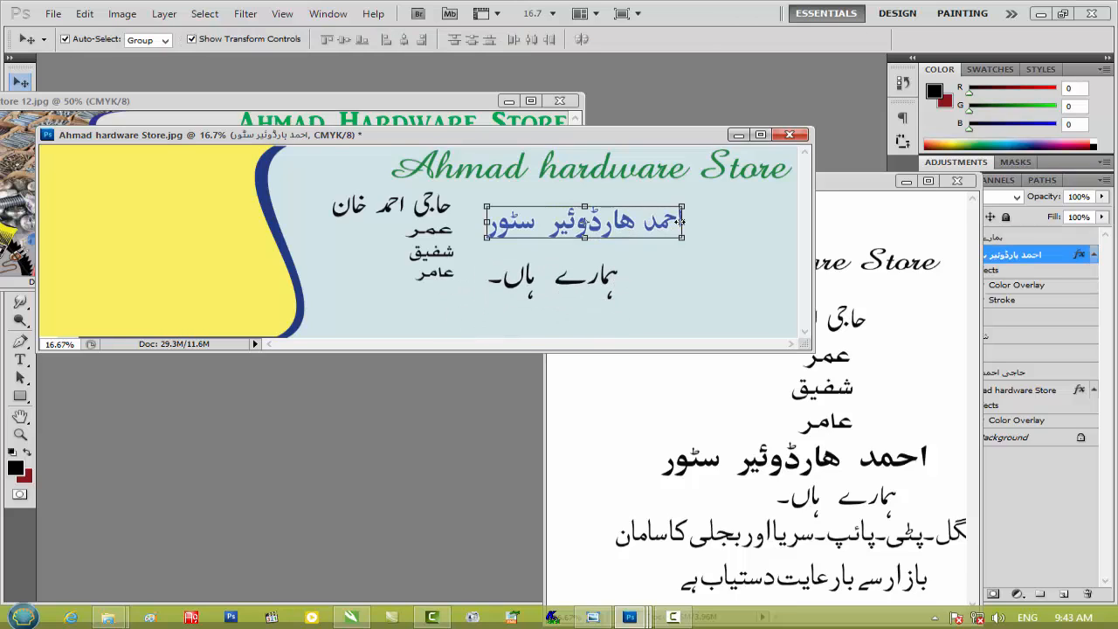
drag(622, 225, 713, 222)
drag(774, 203, 814, 185)
drag(729, 221, 698, 217)
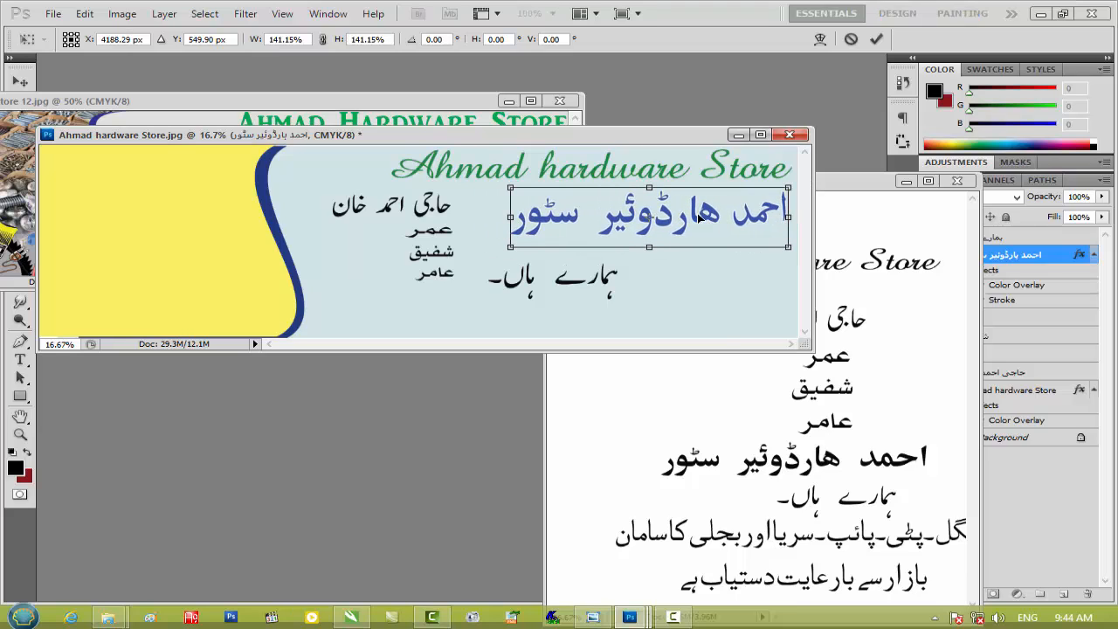
key(Return)
click(431, 208)
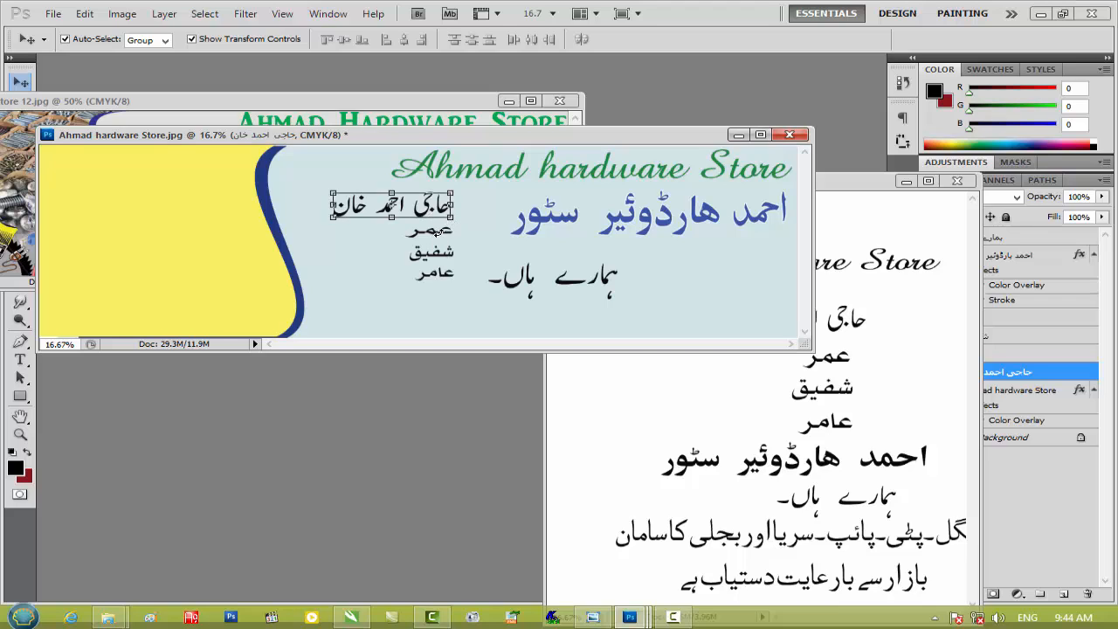
click(655, 224)
key(Down)
key(Down)
key(Down)
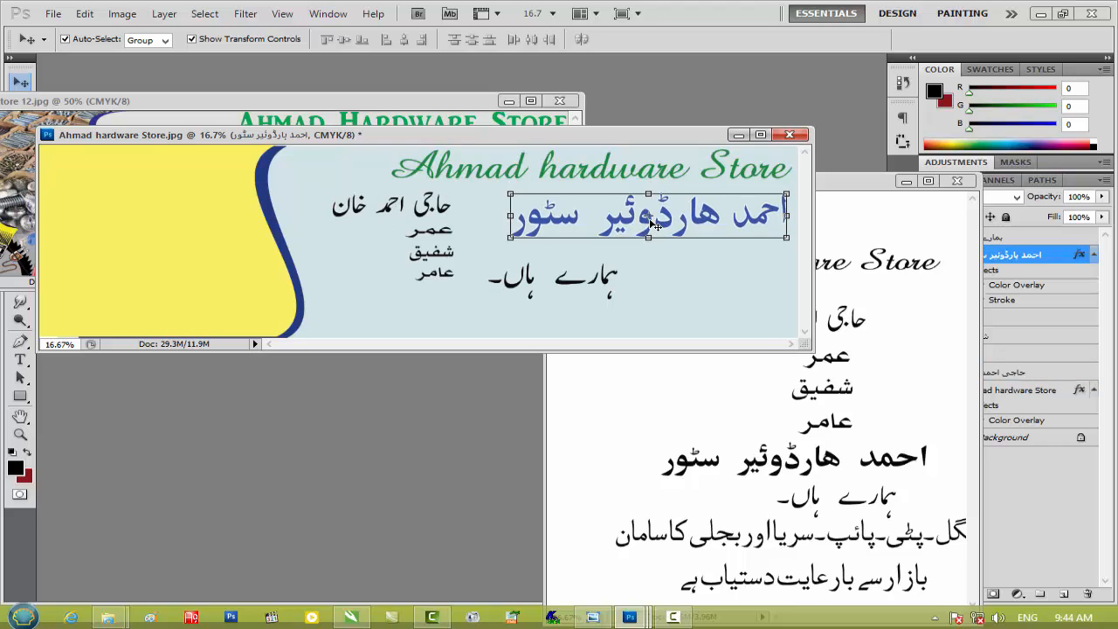
Move the short black Urdu line slightly up and right, closer to the blue store name
click(611, 279)
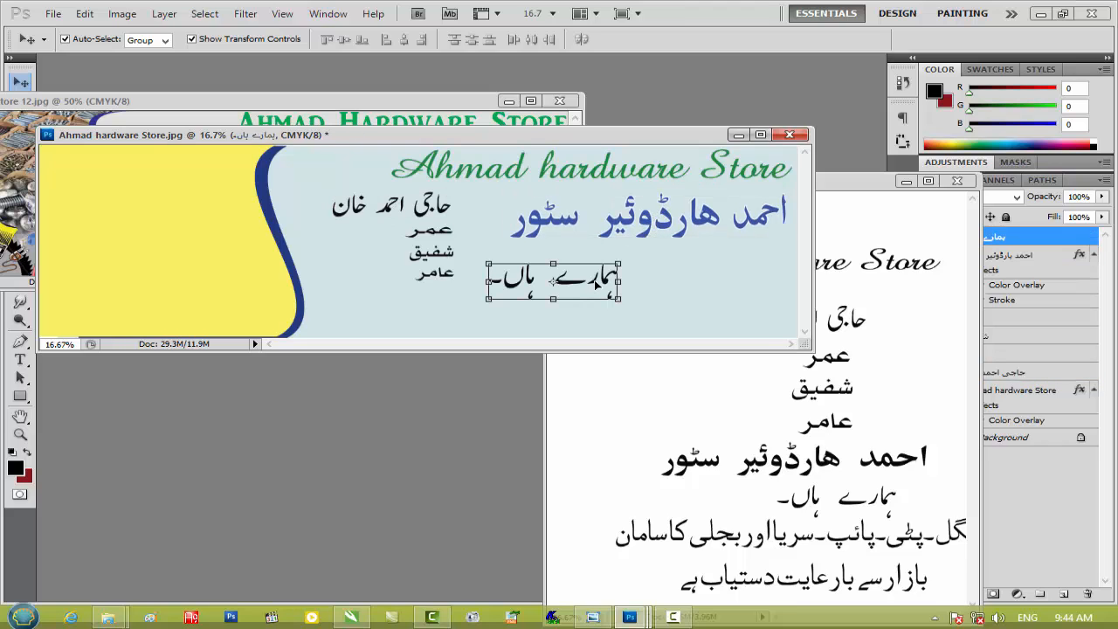
drag(493, 144, 512, 295)
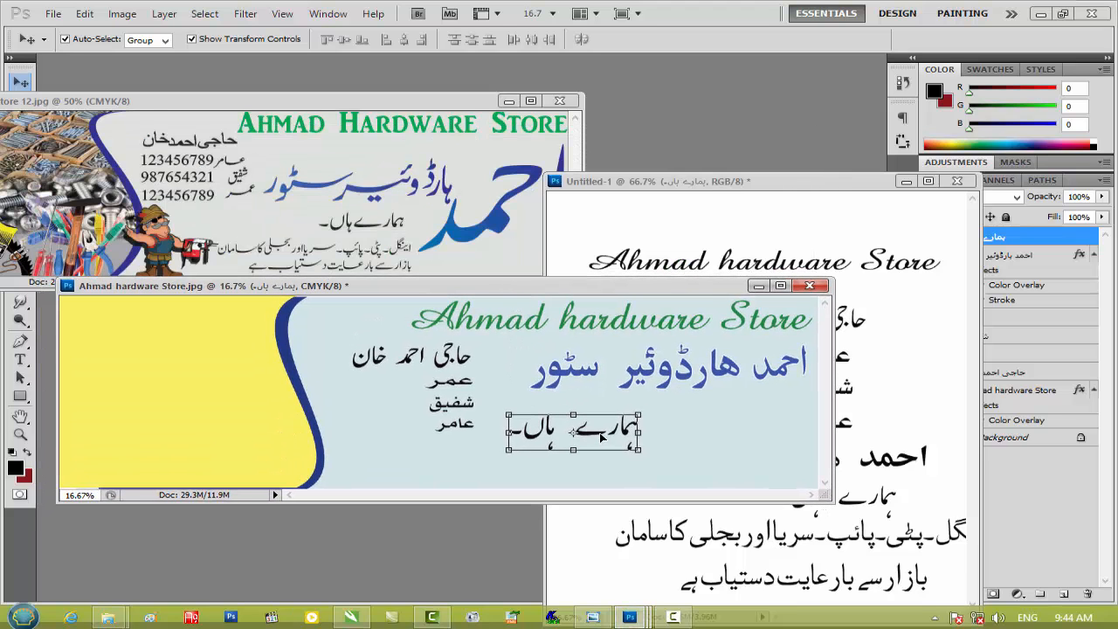
drag(608, 432, 614, 417)
Copy the long Urdu product line from Untitled-1 into the banner, scale it to 295.60%, and place it beneath the short Urdu line
click(910, 542)
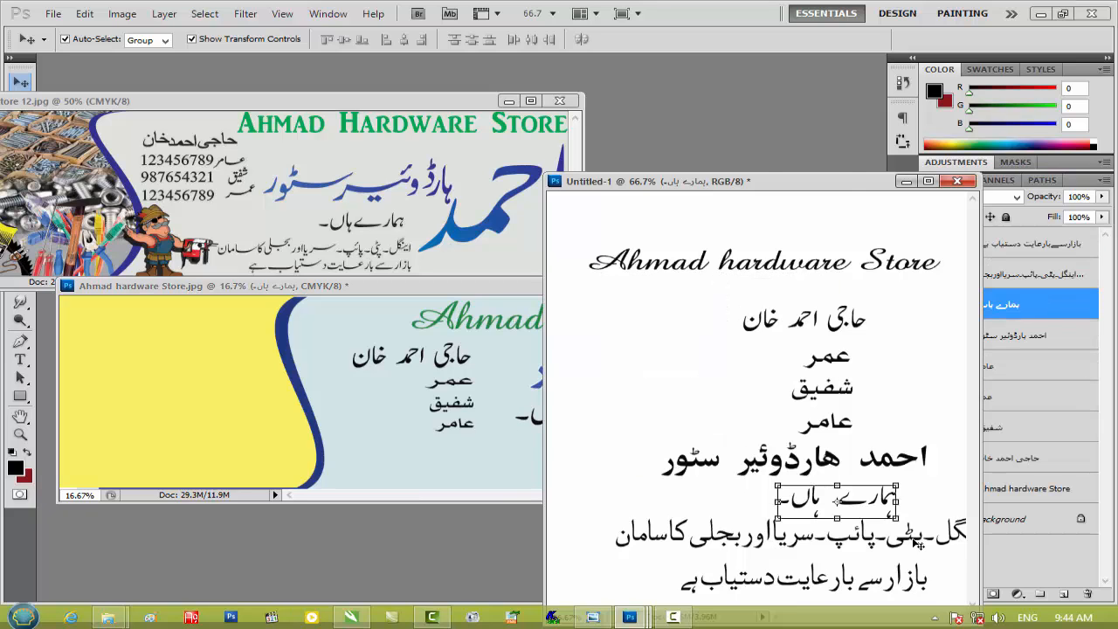
click(910, 542)
drag(912, 542, 527, 466)
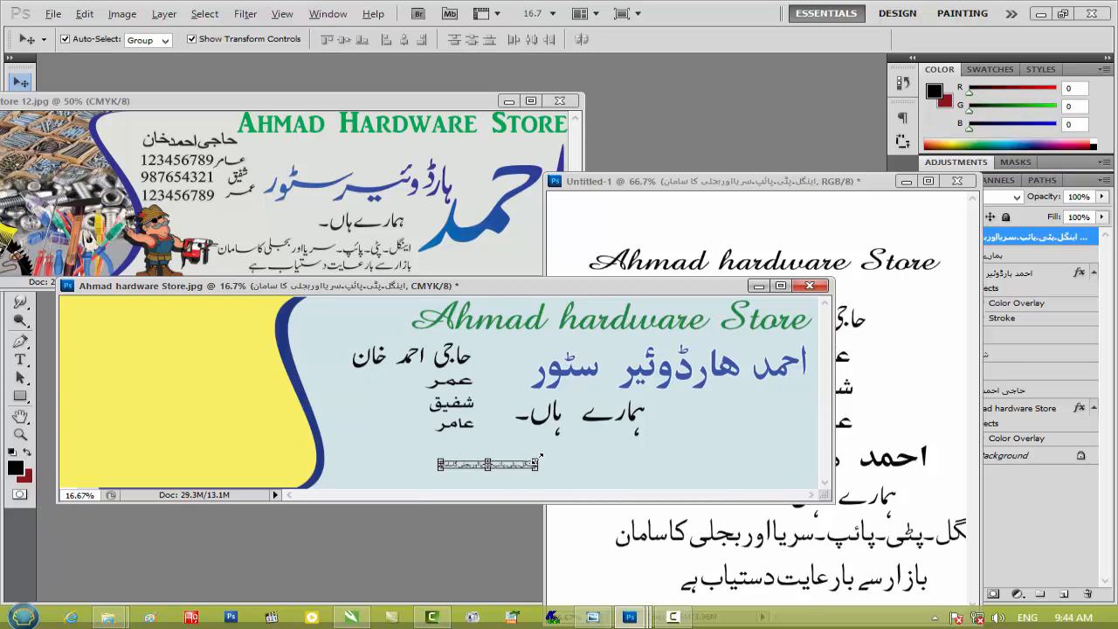
drag(538, 457, 628, 410)
drag(573, 472, 672, 455)
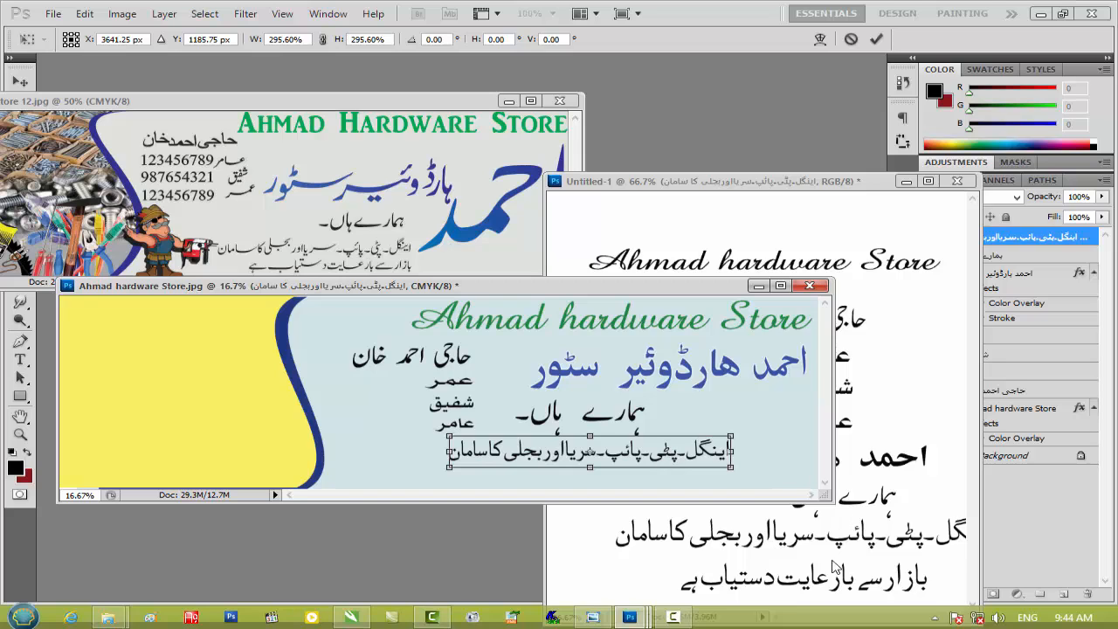
key(Return)
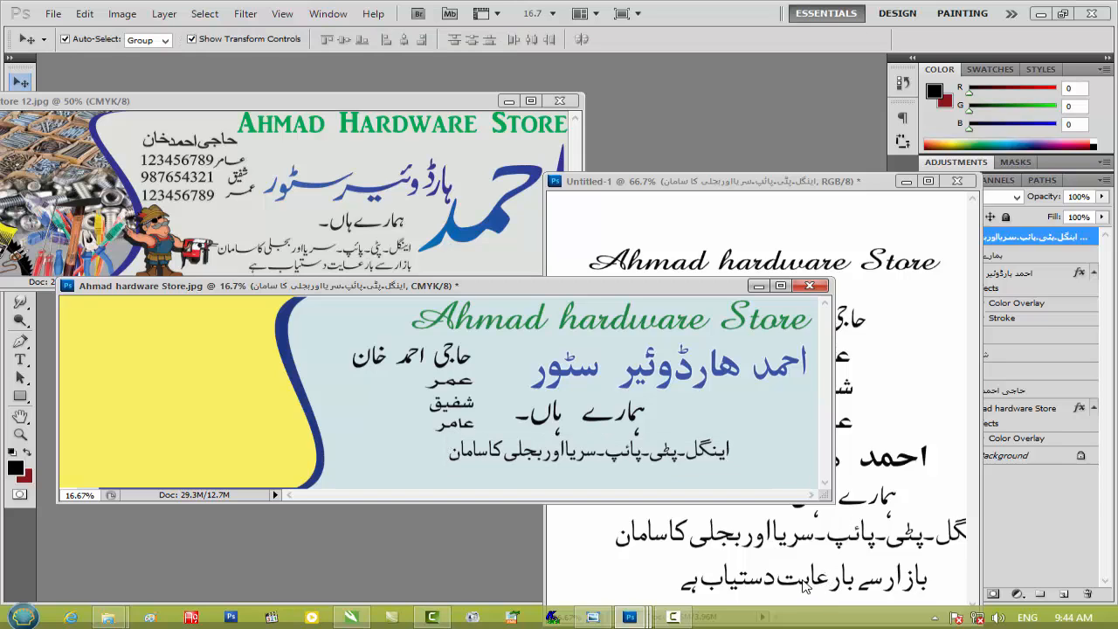
Copy the last Urdu line from Untitled-1 into the banner, enlarge it, and place it beneath the product line
click(804, 587)
drag(804, 586, 516, 476)
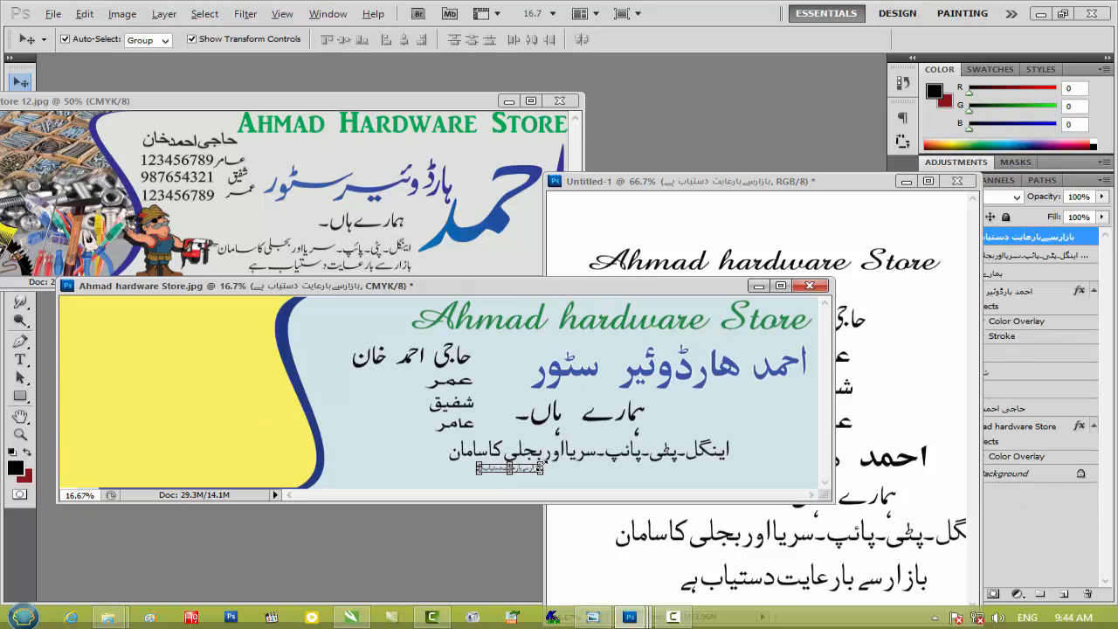
key(ctrl+t)
drag(545, 462, 622, 439)
drag(594, 476, 664, 477)
key(Return)
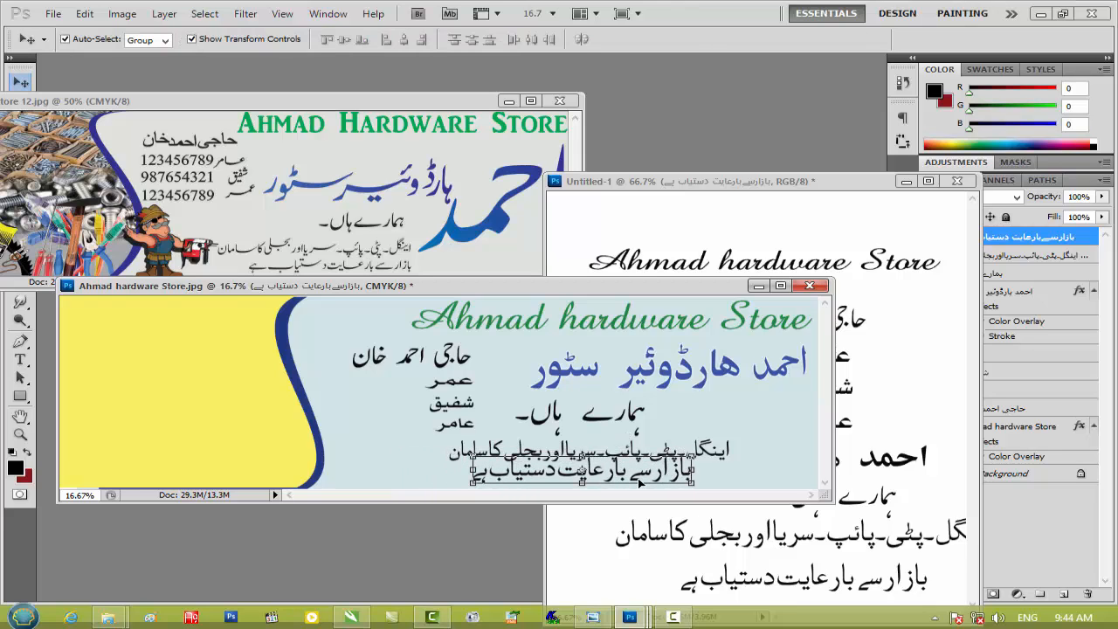
Nudge the Urdu product line slightly up and right to clear the last line below it
key(ctrl+plus)
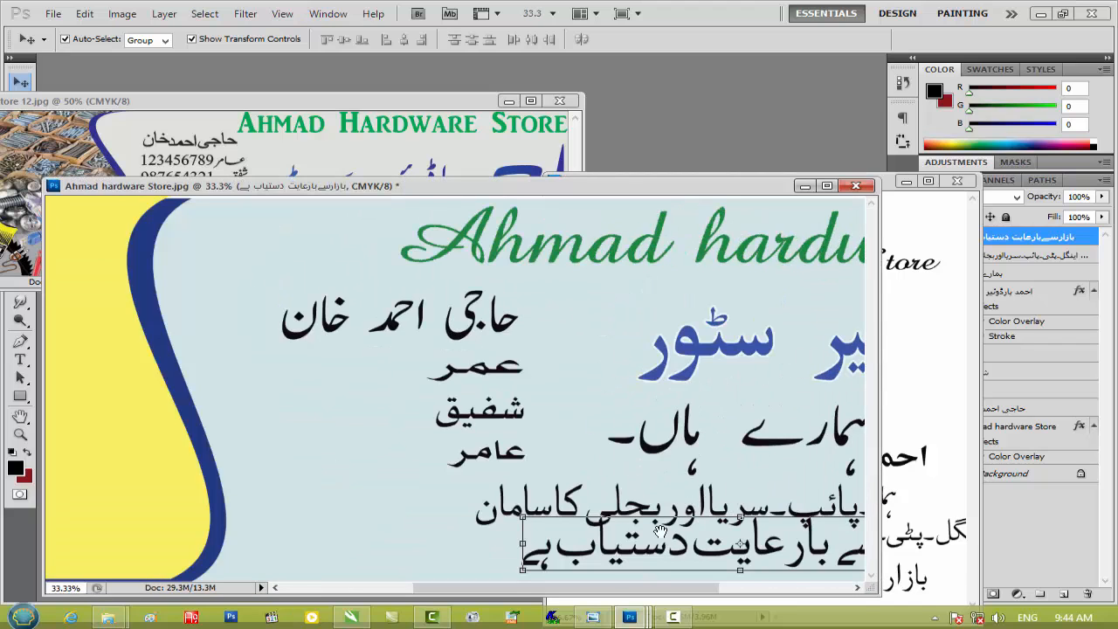
scroll(660, 531, right, 5)
click(695, 515)
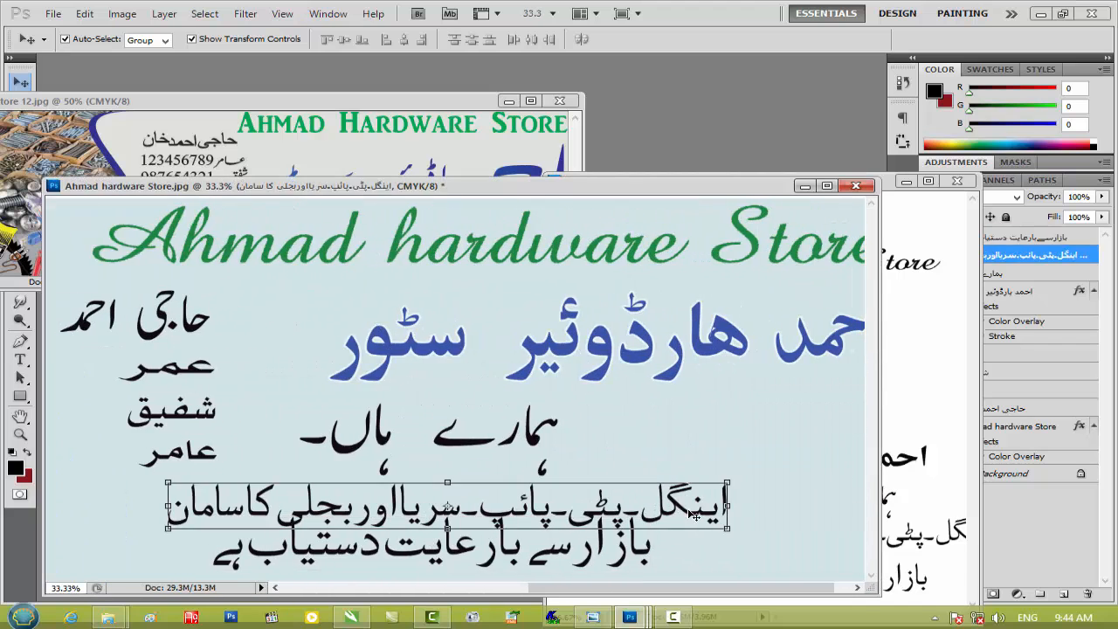
key(Right)
key(Right)
key(Right)
key(Right)
key(Right)
key(Right)
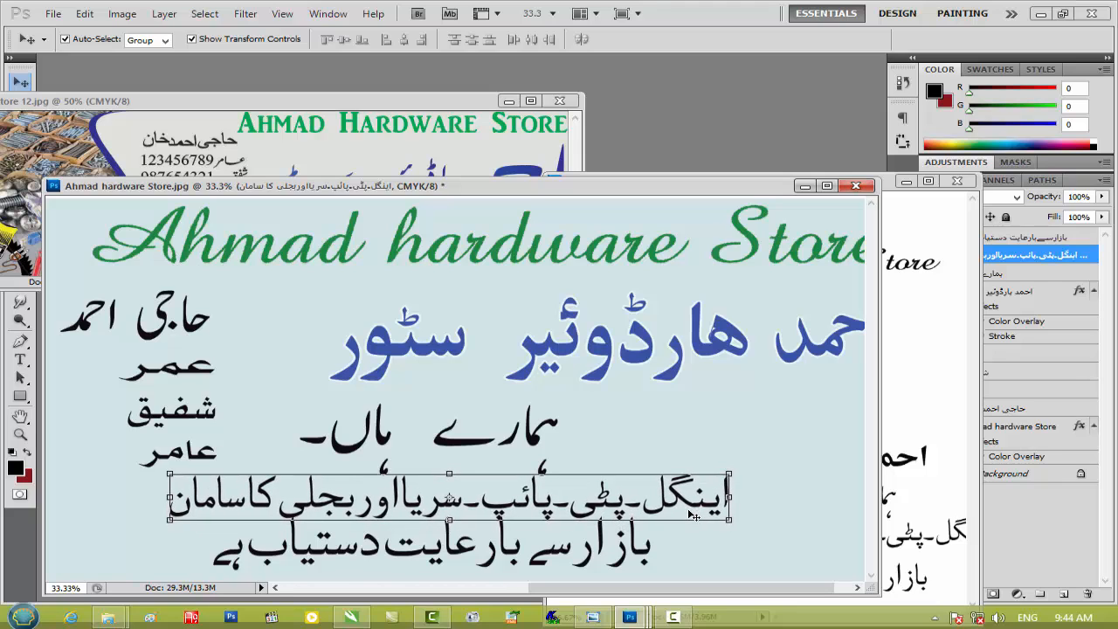
Reduce the last Urdu line's height to 82.26% and shift it right to about X 3890 px beneath the product line
click(559, 553)
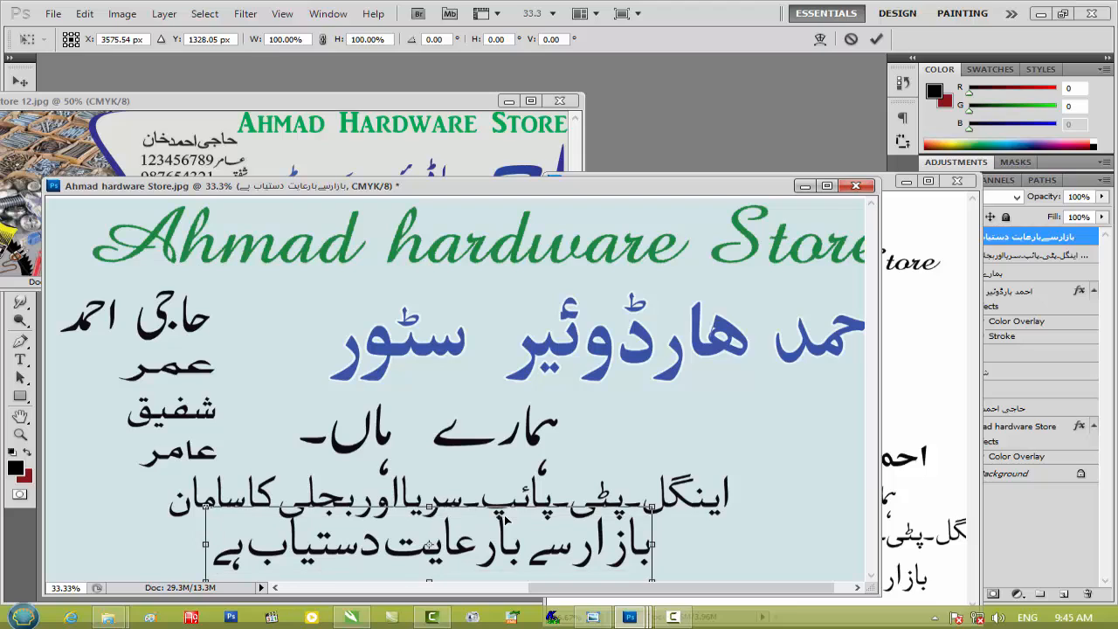
drag(441, 505, 439, 515)
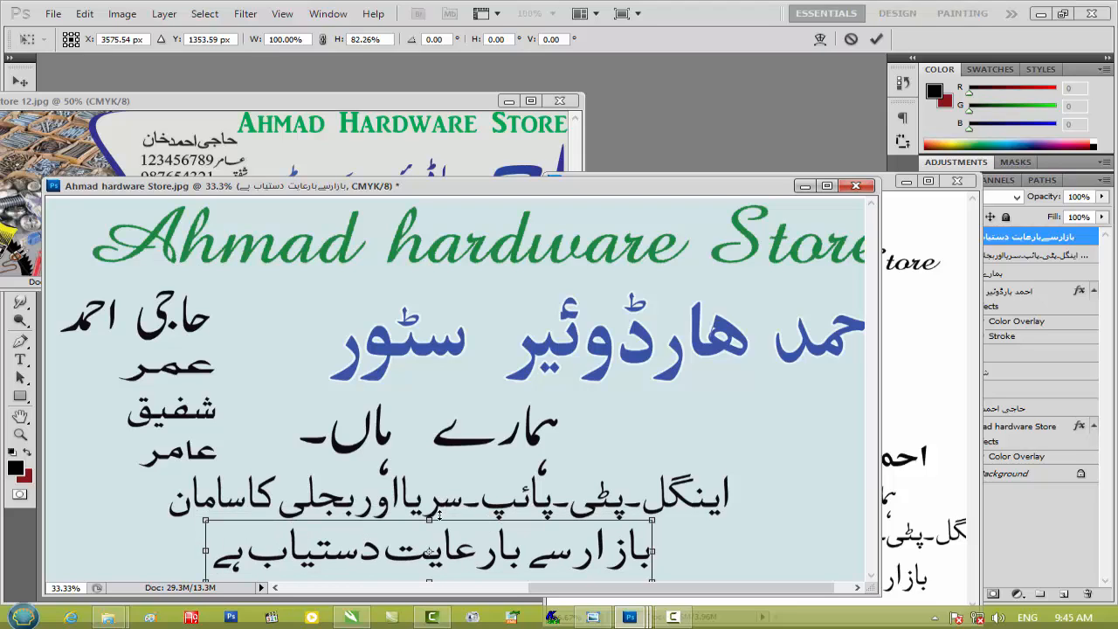
key(Right)
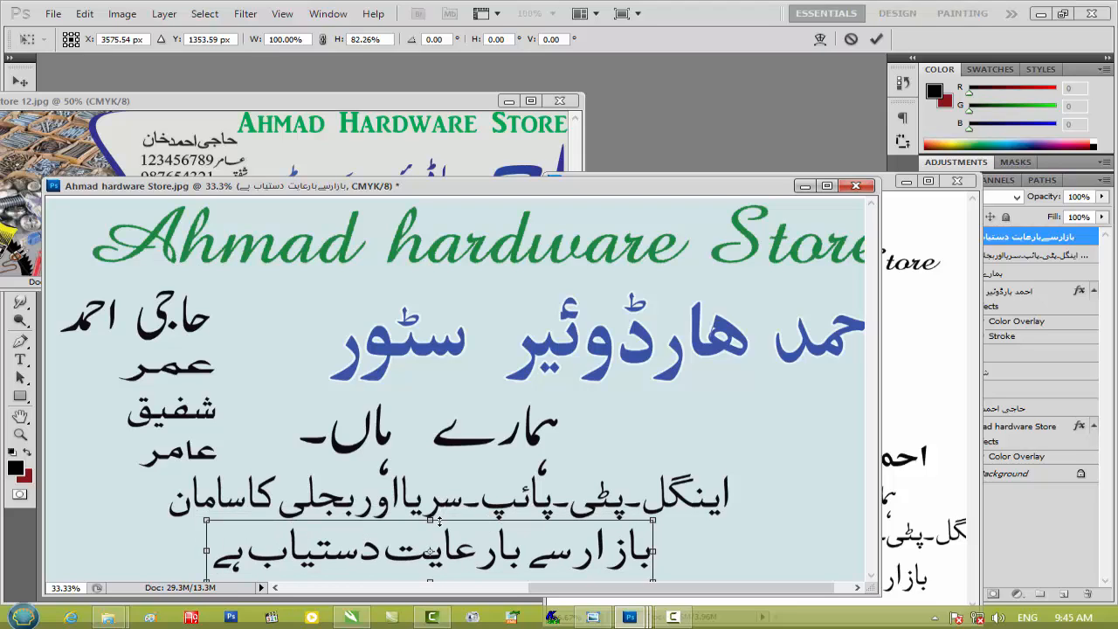
drag(519, 561, 609, 564)
key(Left)
key(Left)
key(Left)
key(Left)
key(Left)
key(Left)
key(Left)
key(Left)
key(Left)
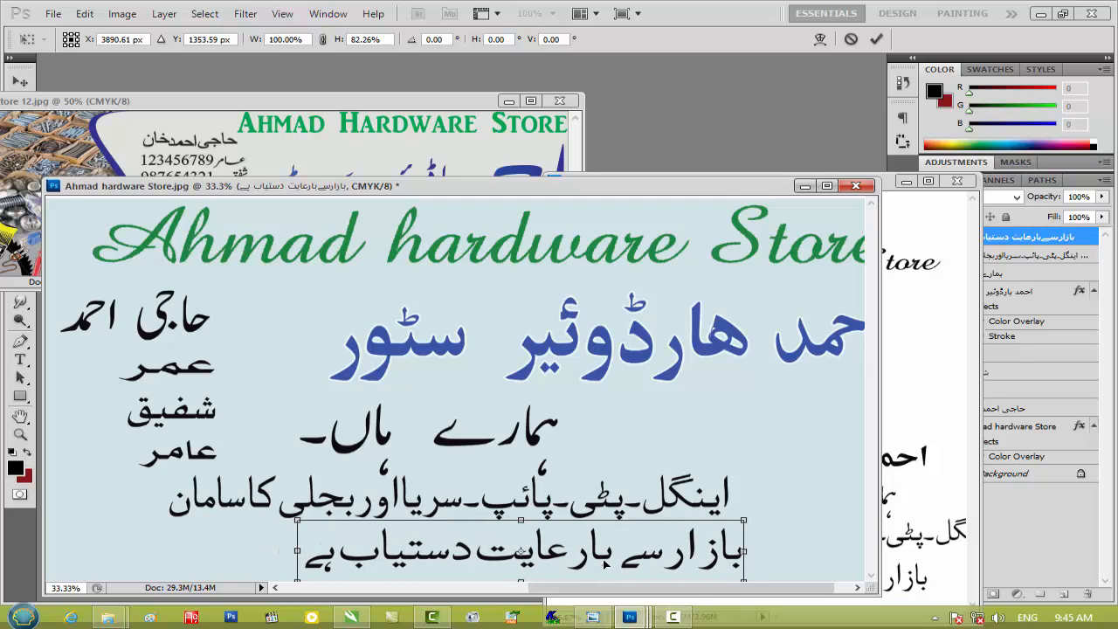
key(Return)
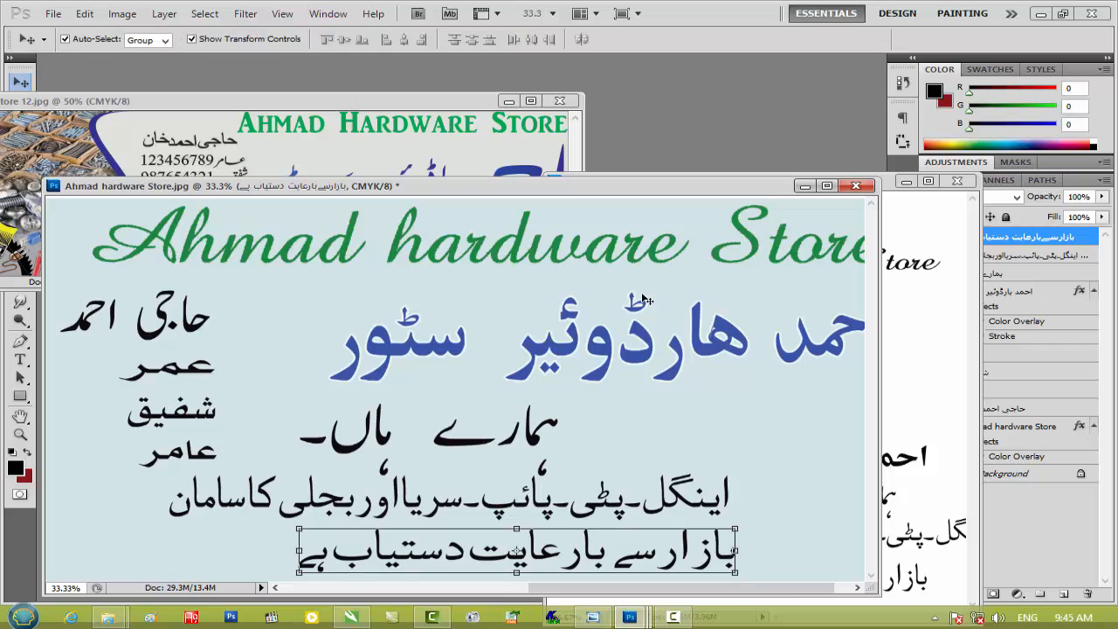
Move the banner window aside and close the Untitled-1 document without saving
drag(550, 197, 603, 179)
drag(771, 169, 656, 172)
click(950, 182)
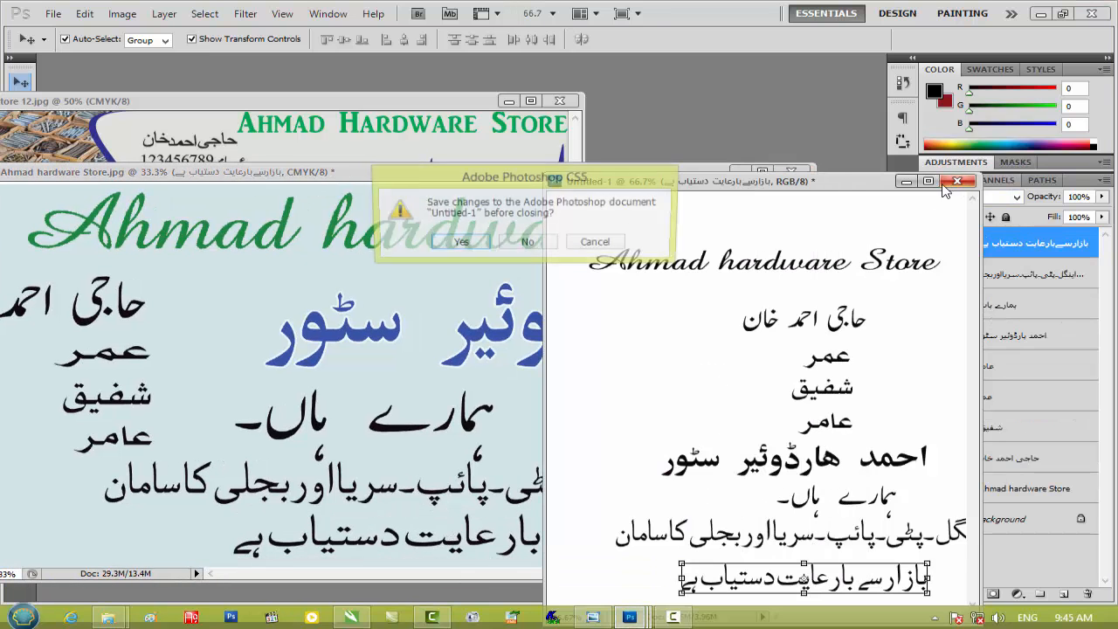
click(528, 244)
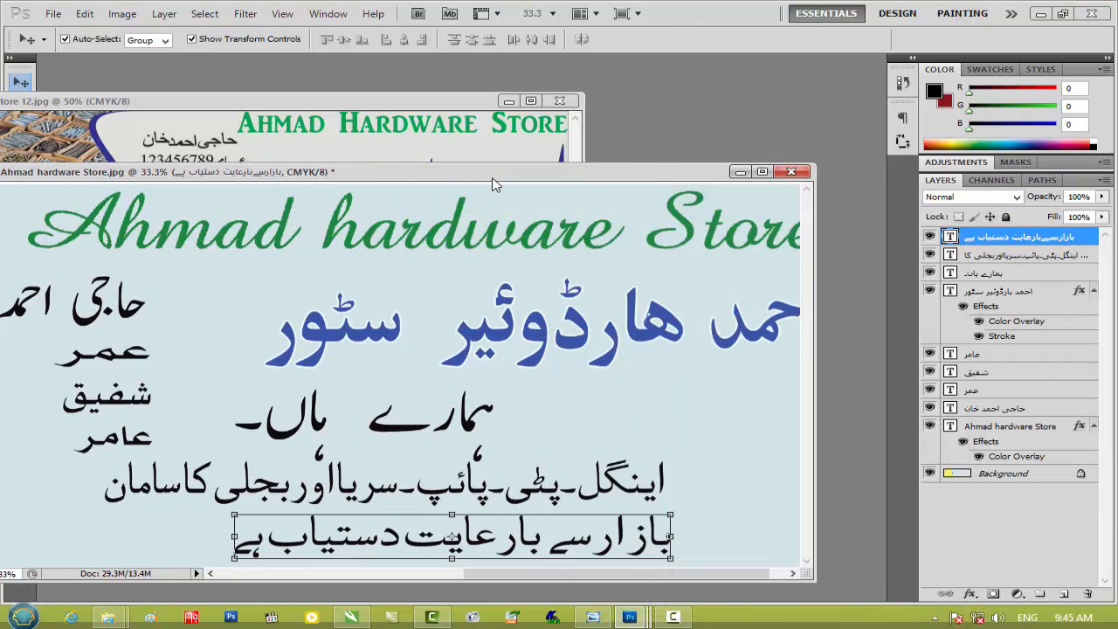
Deselect the text layer, reposition the banner window at 16.7% zoom, and minimize the Store 12 reference image
drag(493, 180, 698, 181)
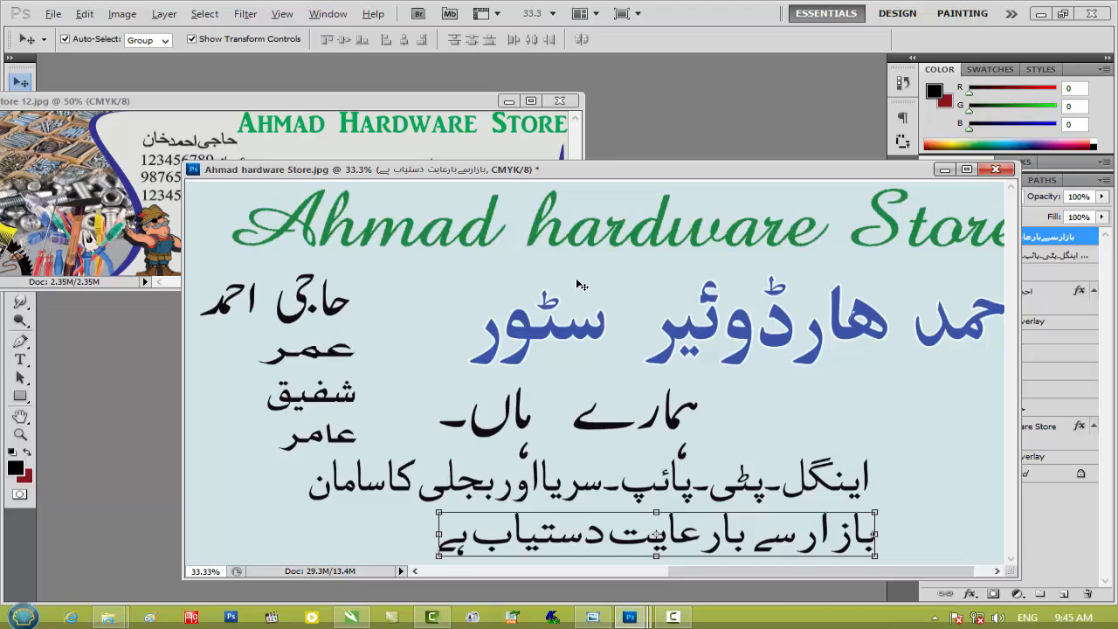
key(ctrl+minus)
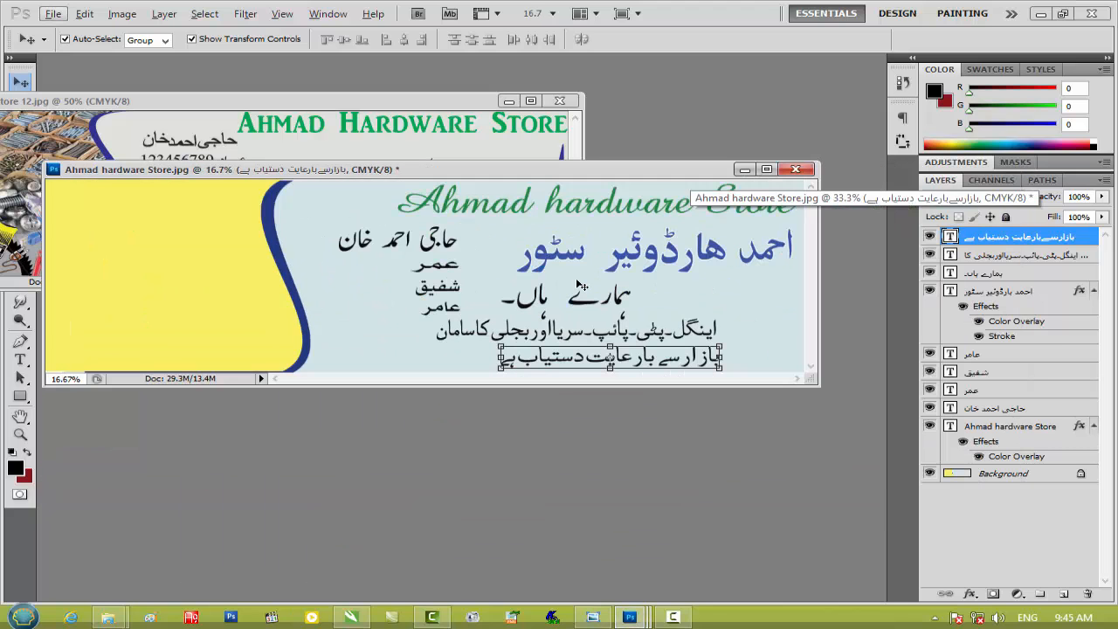
click(773, 320)
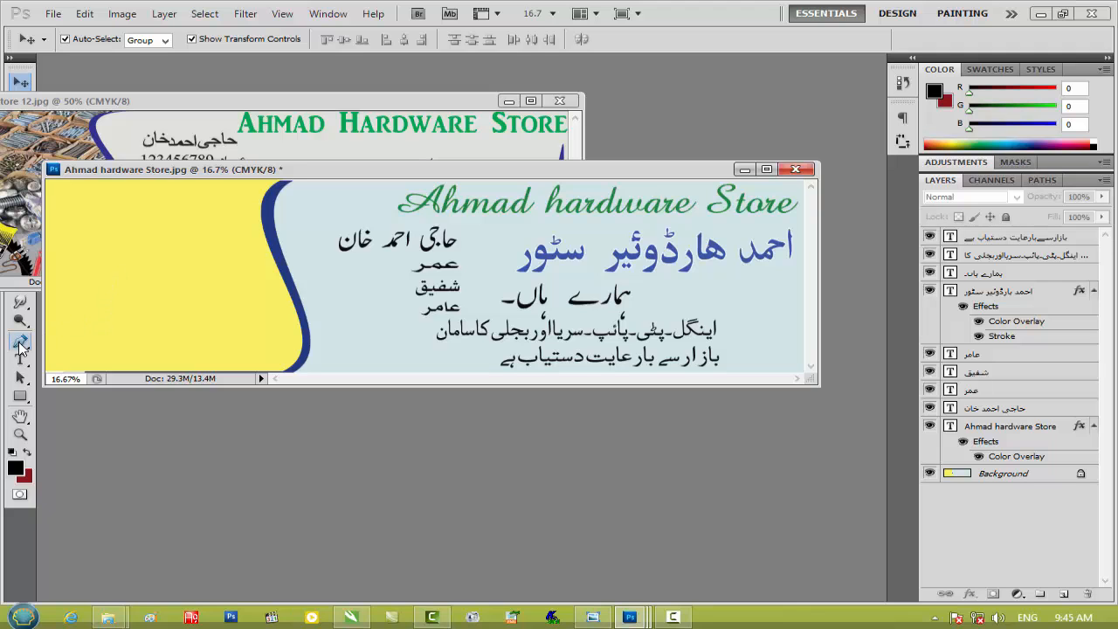
drag(323, 173, 346, 196)
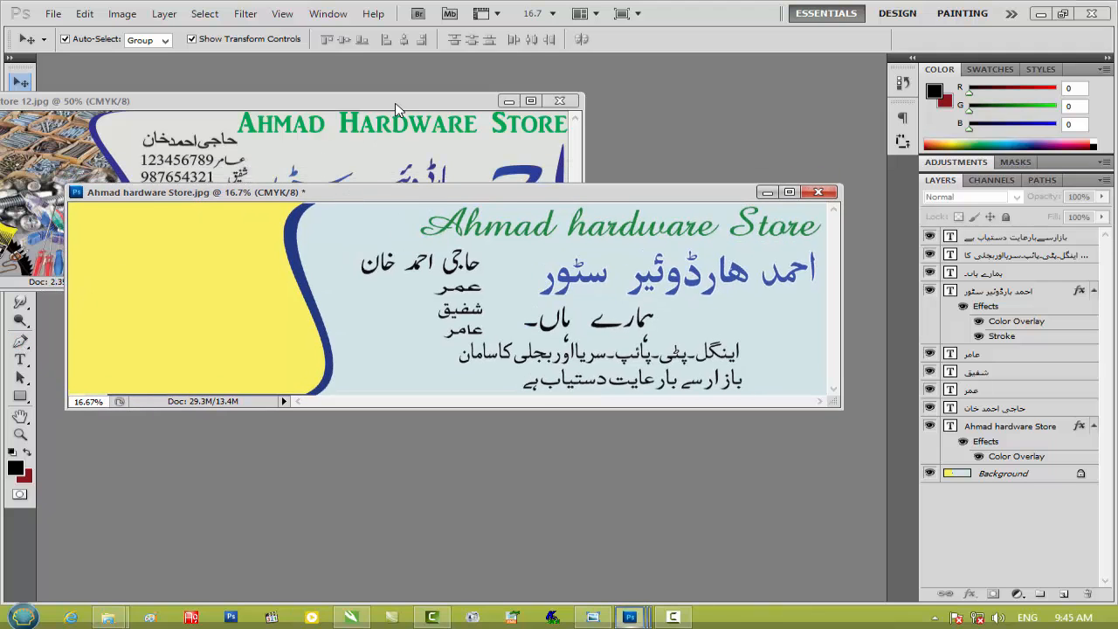
click(490, 109)
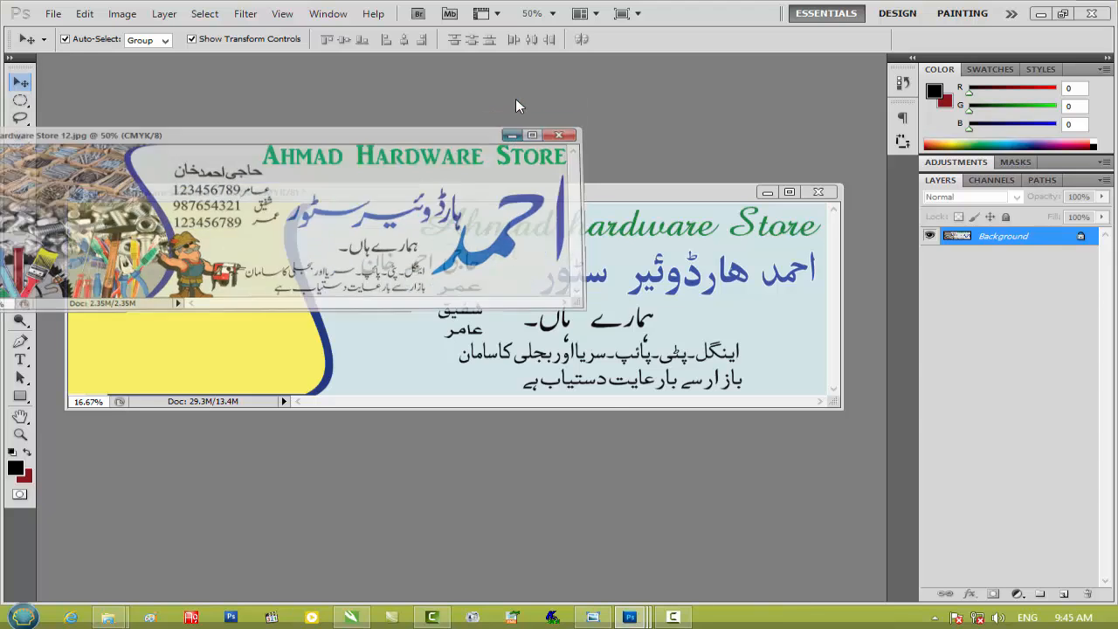
click(513, 101)
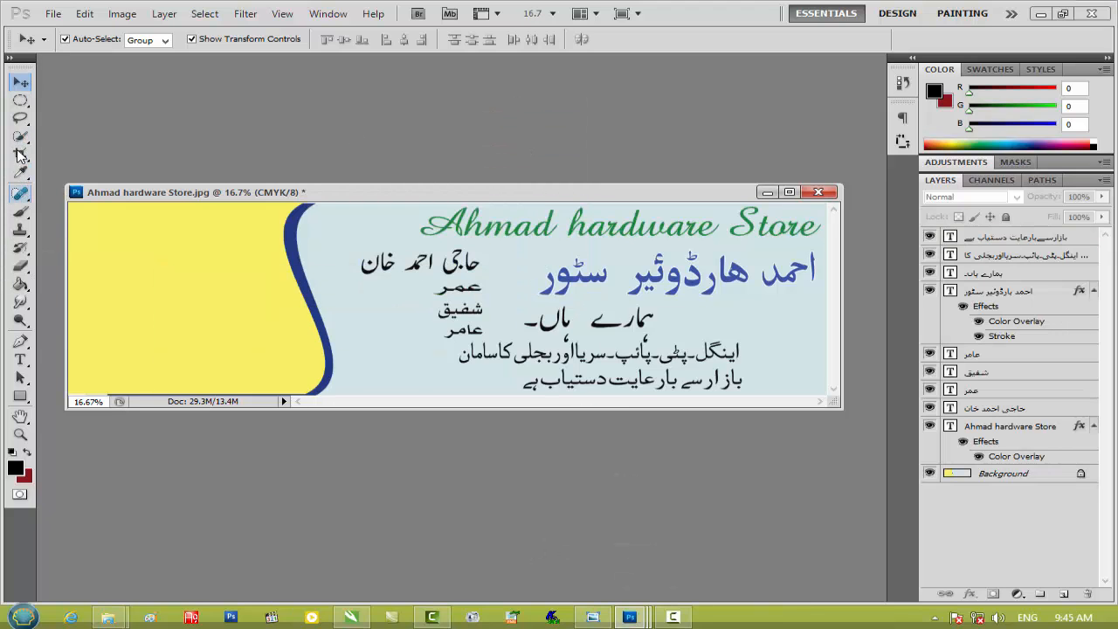
Choose the Magic Wand tool and convert the banner's locked Background into an editable layer with the default settings
right_click(22, 139)
click(96, 154)
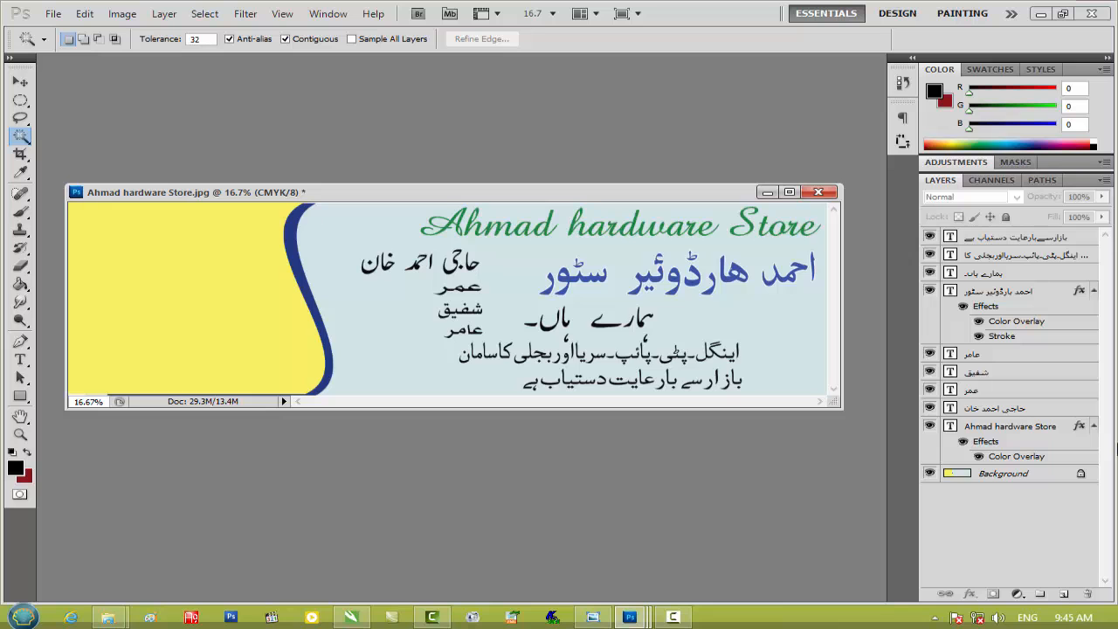
double_click(1004, 474)
key(Return)
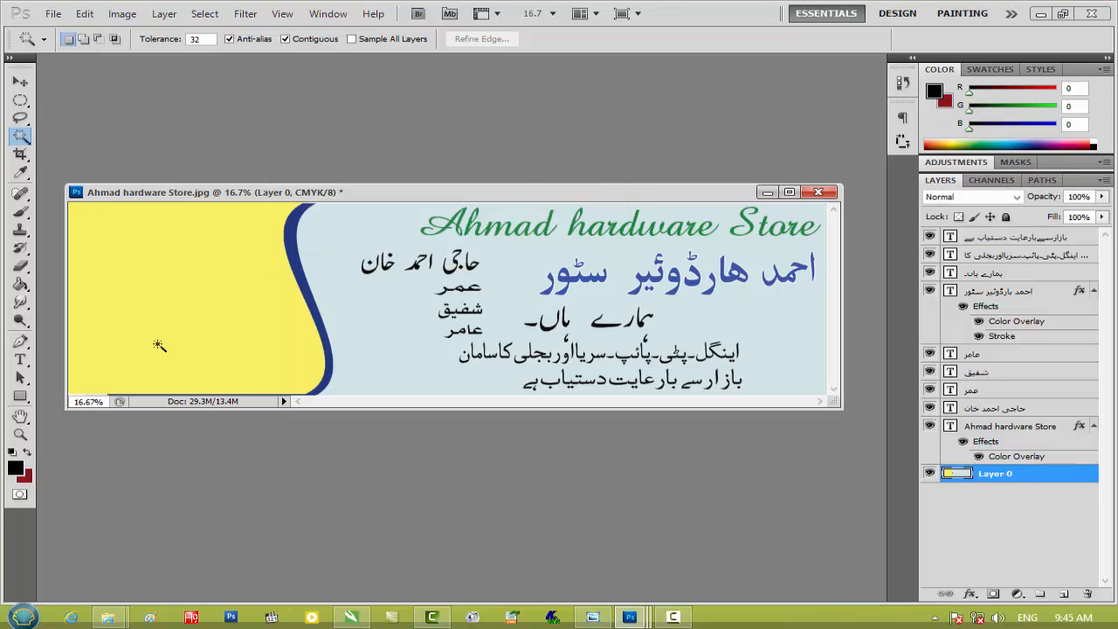
Copy the banner's yellow area to a new layer using a Magic Wand selection, and delete that area from the original background layer
click(177, 312)
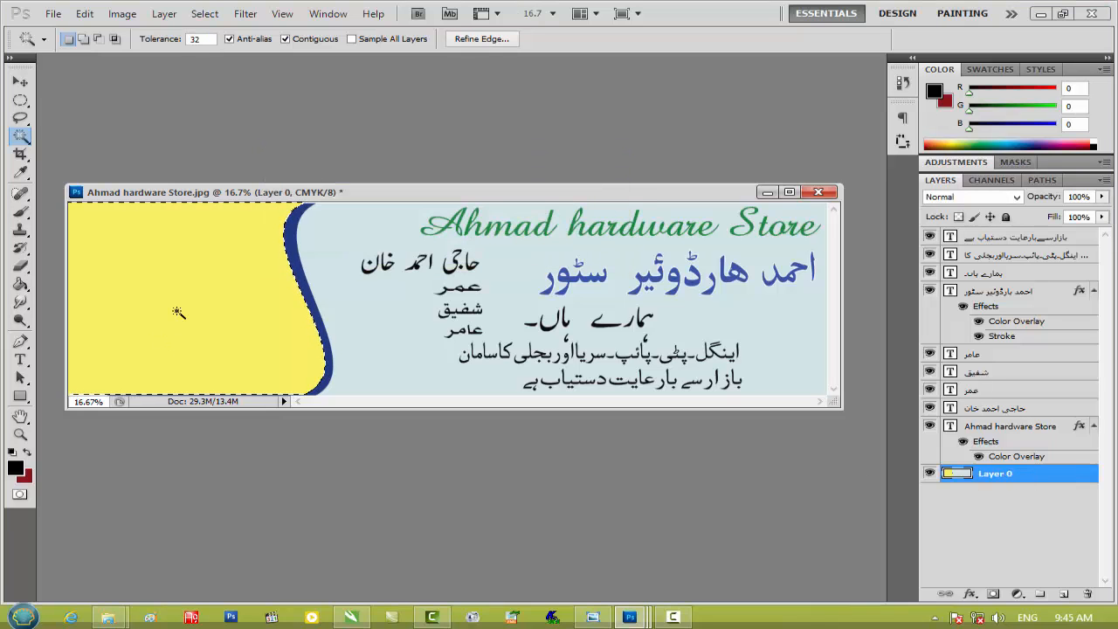
key(ctrl+j)
click(1007, 496)
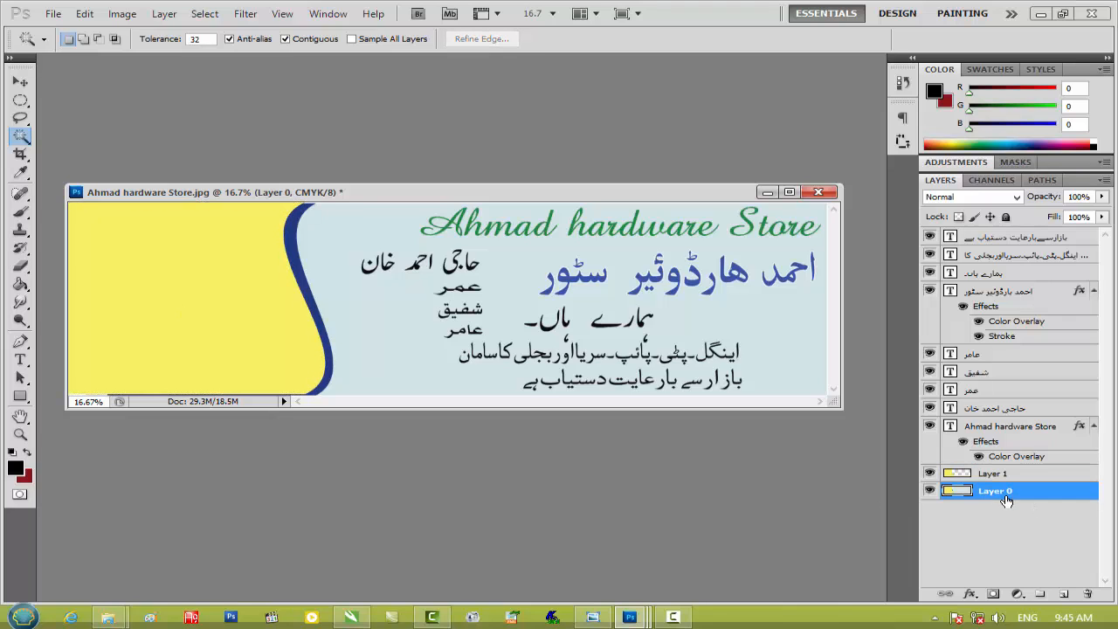
click(149, 248)
key(Delete)
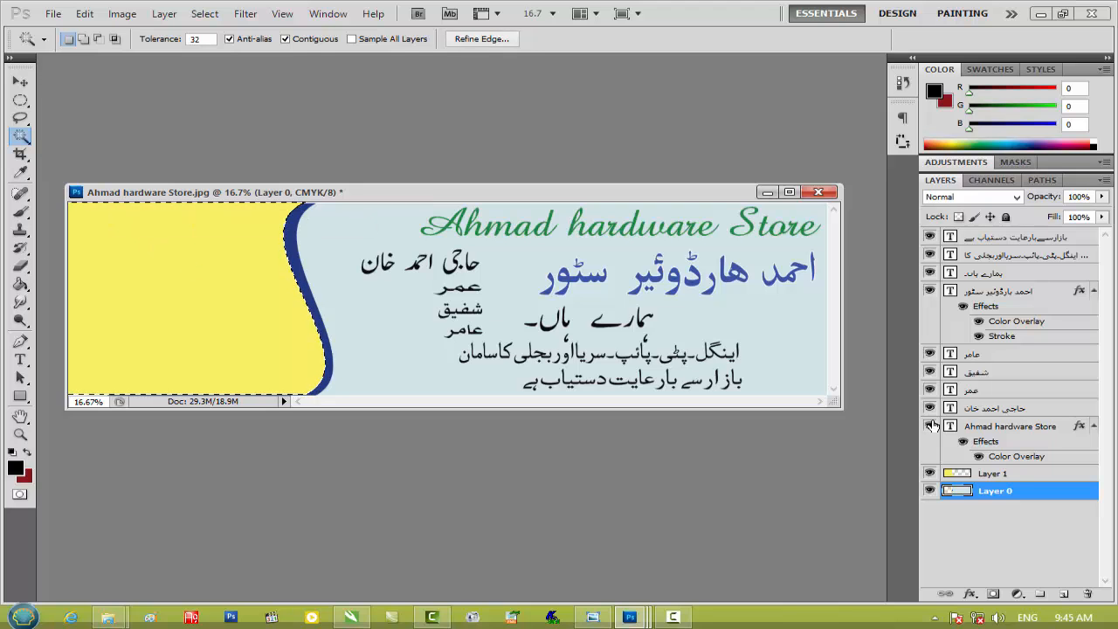
Check the separated banner layers by toggling Layer 0, hide the yellow Layer 1, and clear the selection
click(929, 491)
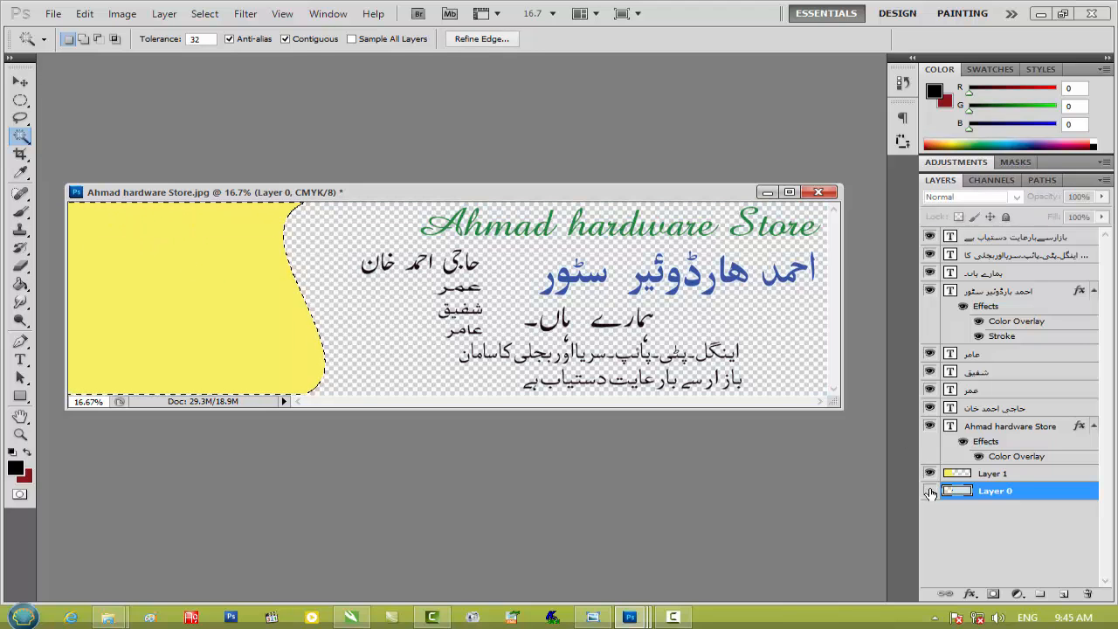
click(929, 490)
click(930, 473)
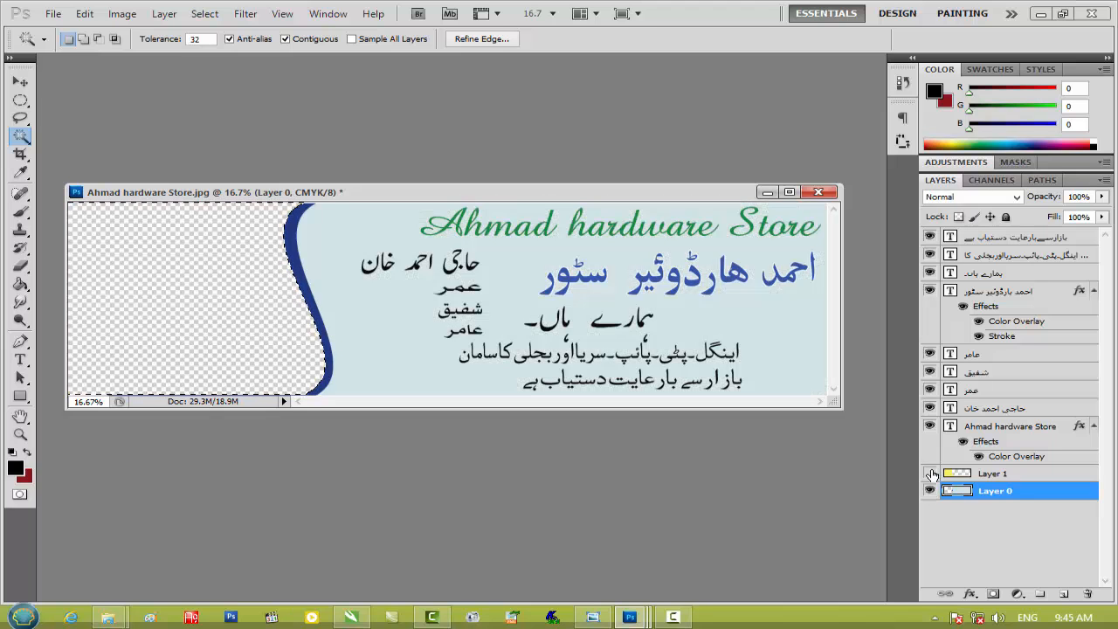
key(ctrl+d)
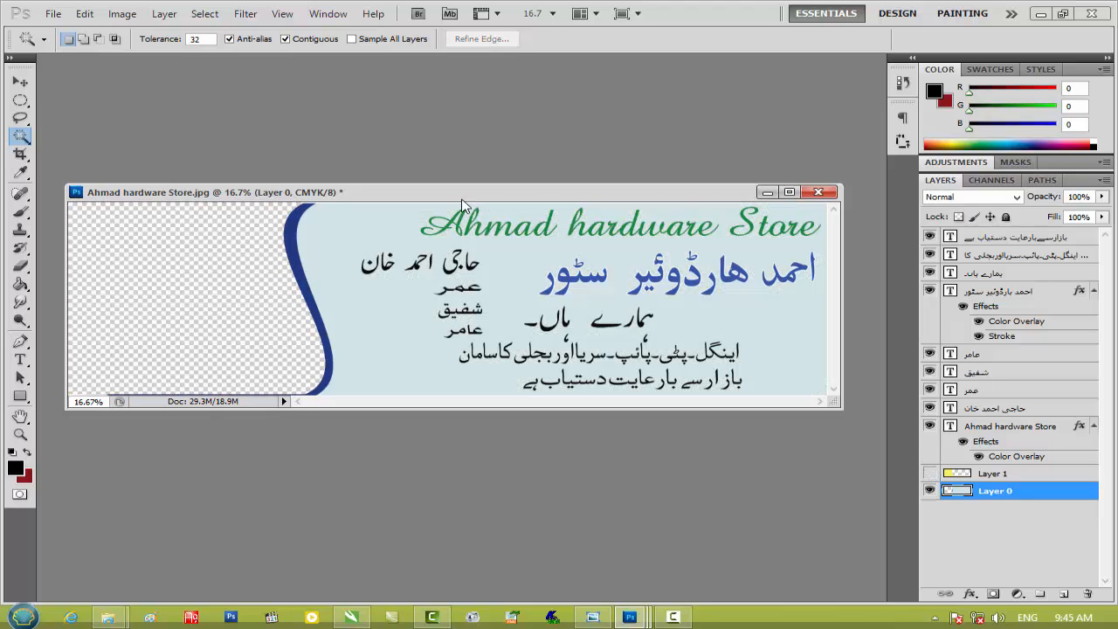
Open loja-do-hardware-32545378.jpg from the desktop's New folder in Photoshop and place its window beside the banner
click(1040, 14)
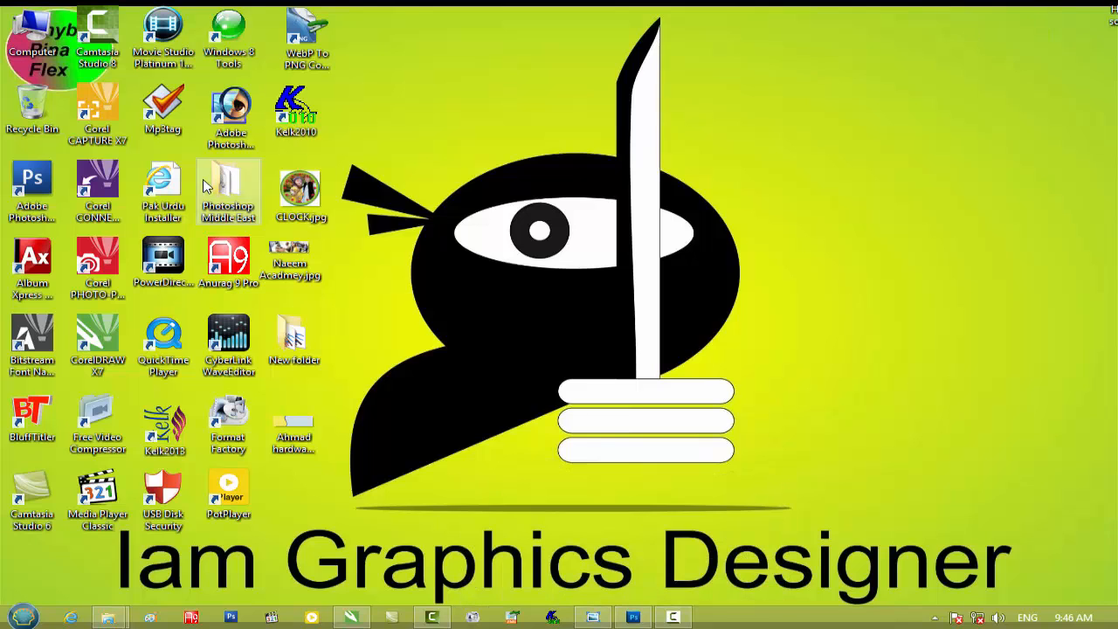
double_click(308, 345)
drag(734, 166, 316, 502)
drag(564, 63, 439, 133)
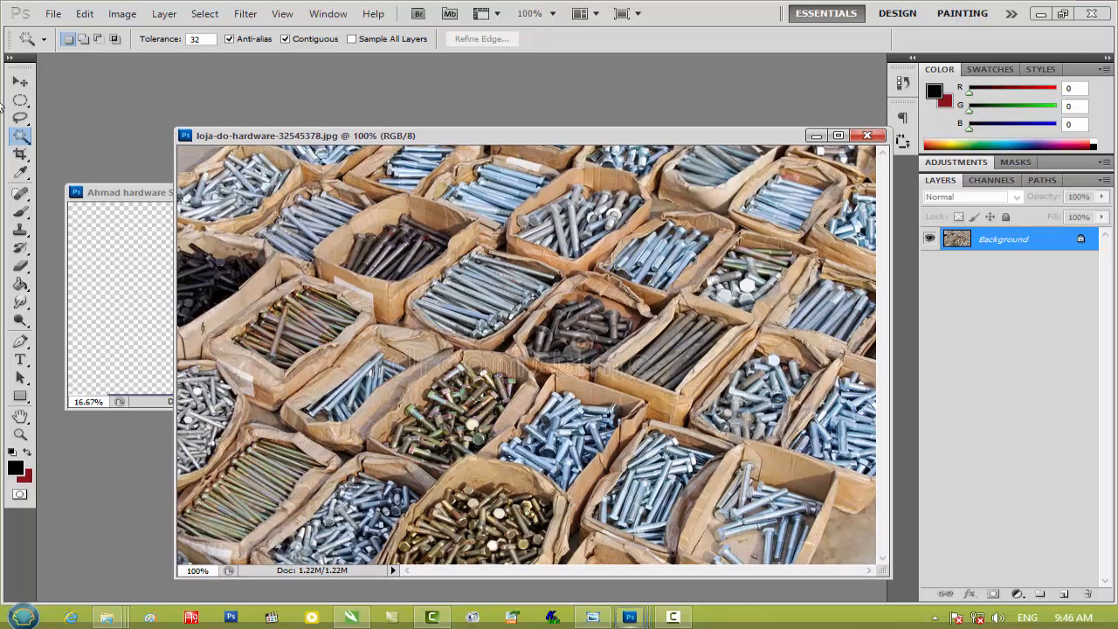
Copy the boxed-bolts photo into the banner's upper-left corner and scale it to 202% width and 157.32% height
click(21, 82)
drag(179, 270, 157, 223)
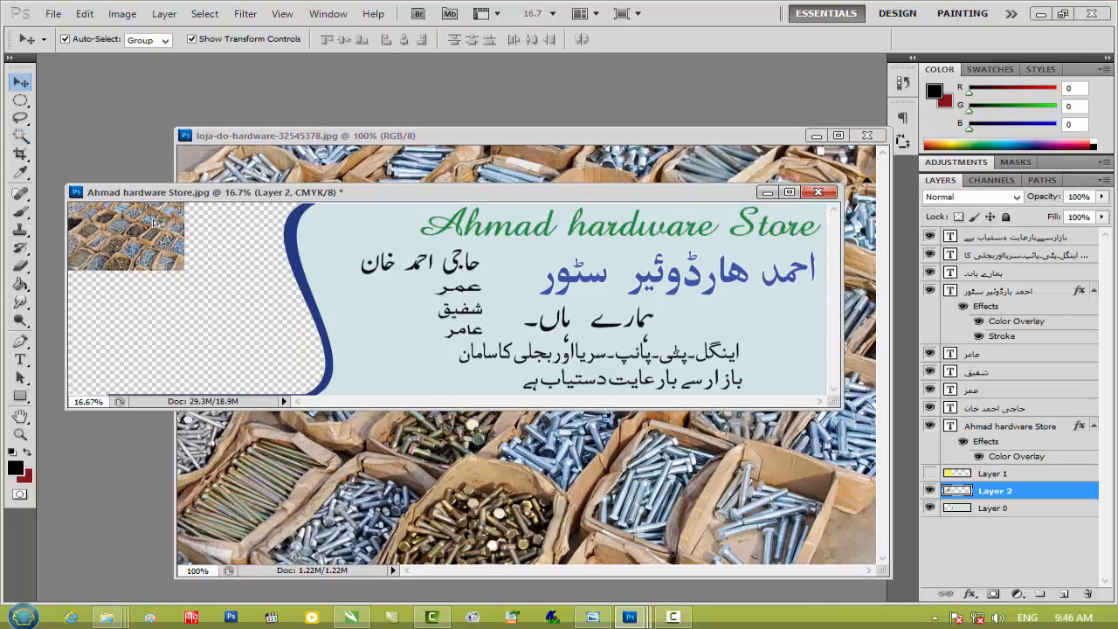
key(ctrl+t)
drag(188, 273, 302, 307)
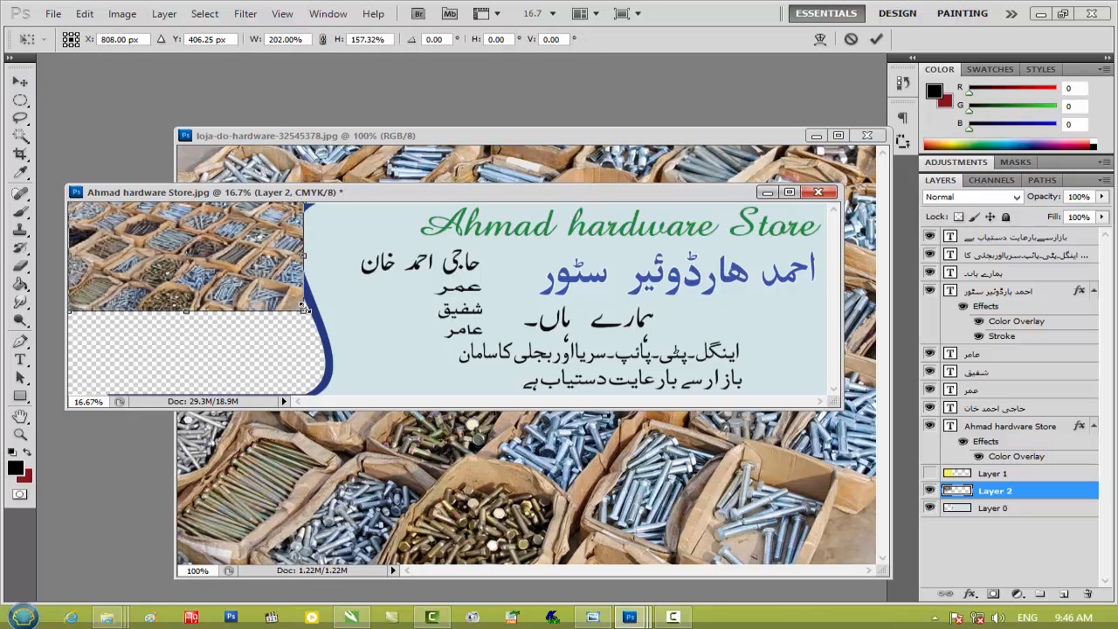
key(Return)
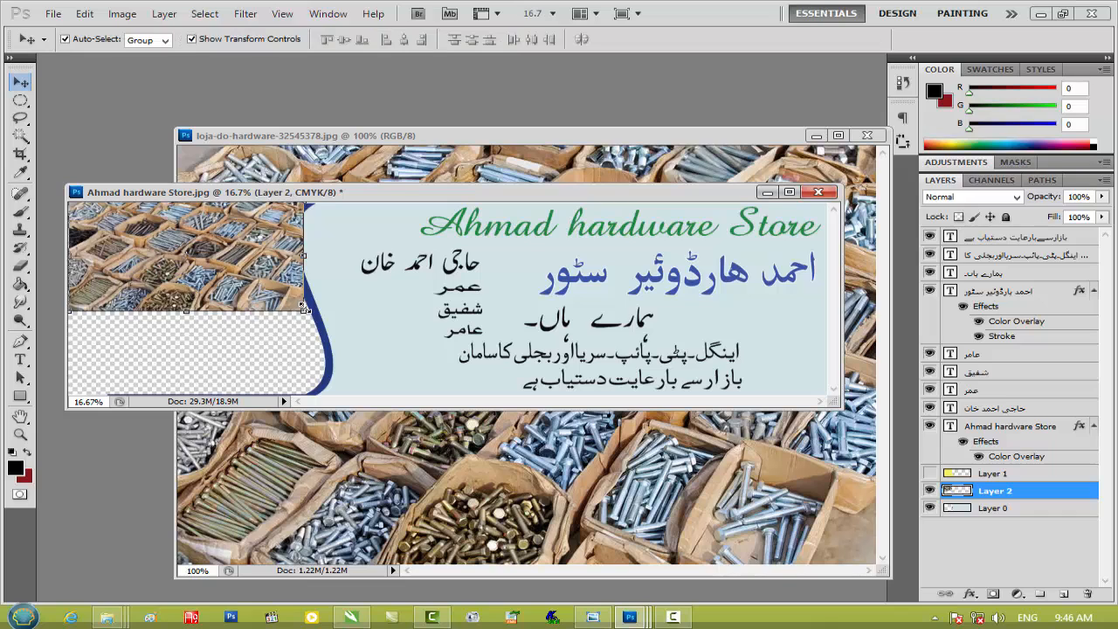
Place the boxed-bolts layer beneath Layer 0 and stretch it slightly wider behind the blue curve
drag(1005, 496, 998, 518)
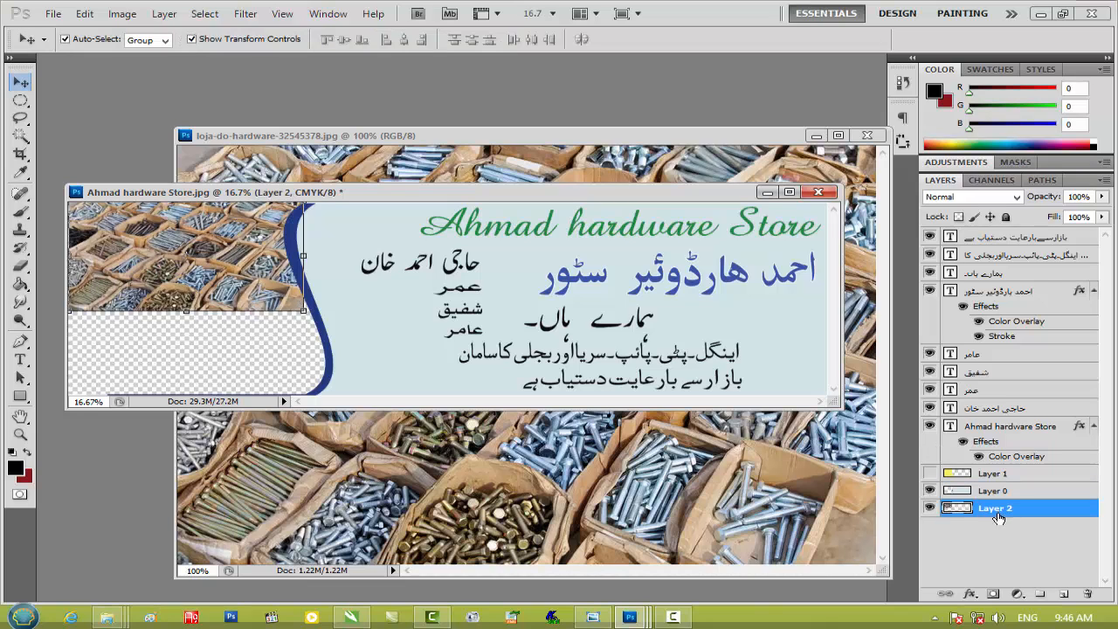
drag(303, 312, 308, 313)
key(Return)
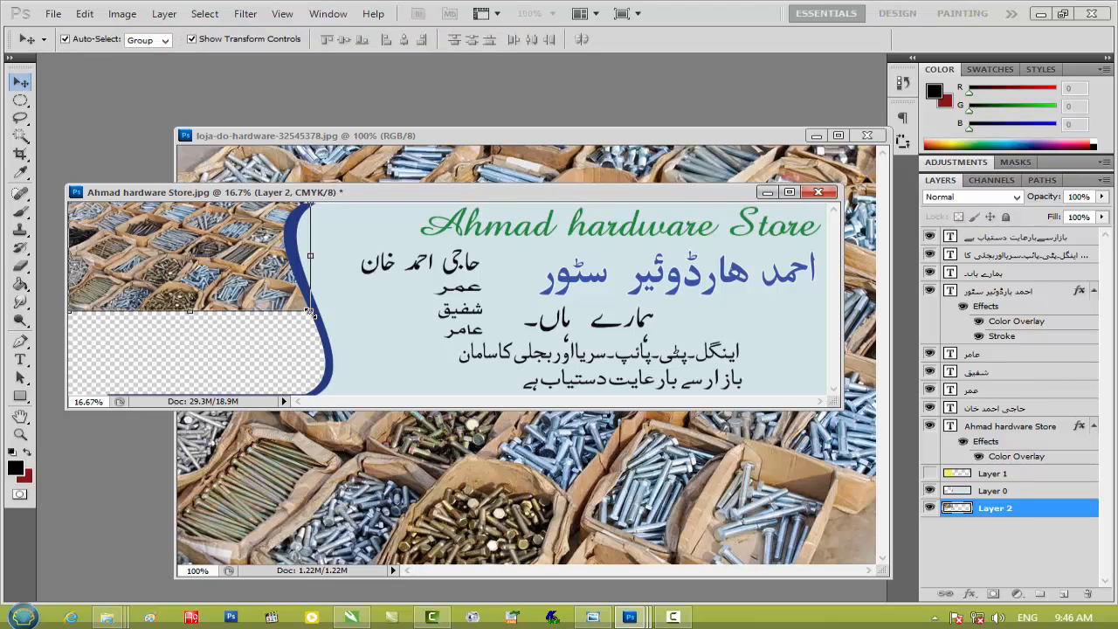
Choose the Eraser tool and set its opacity to 55%
click(21, 266)
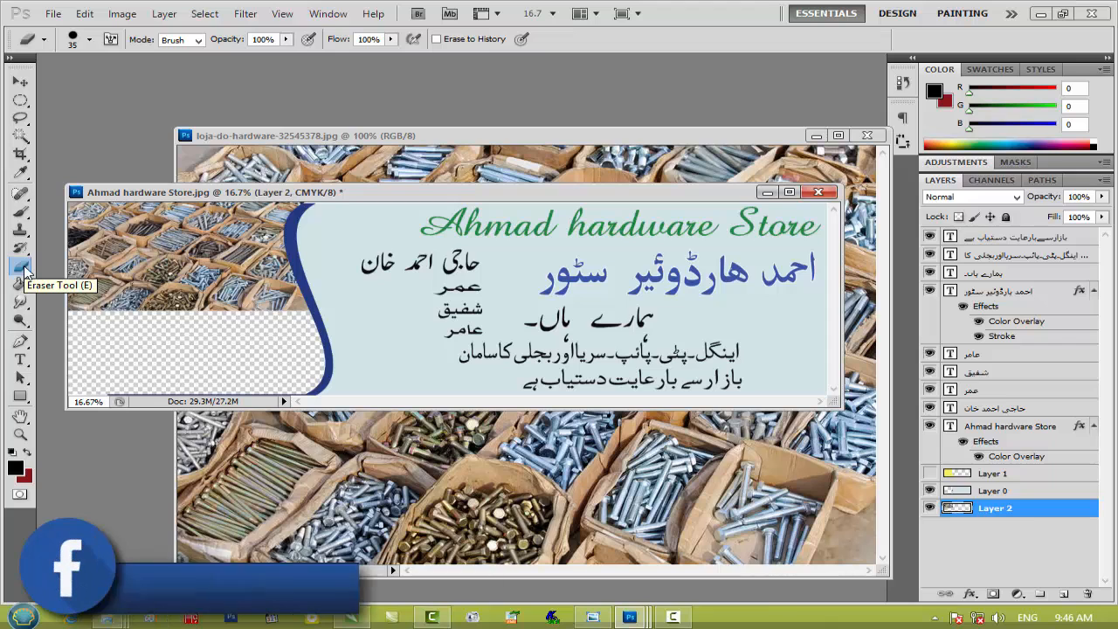
right_click(172, 310)
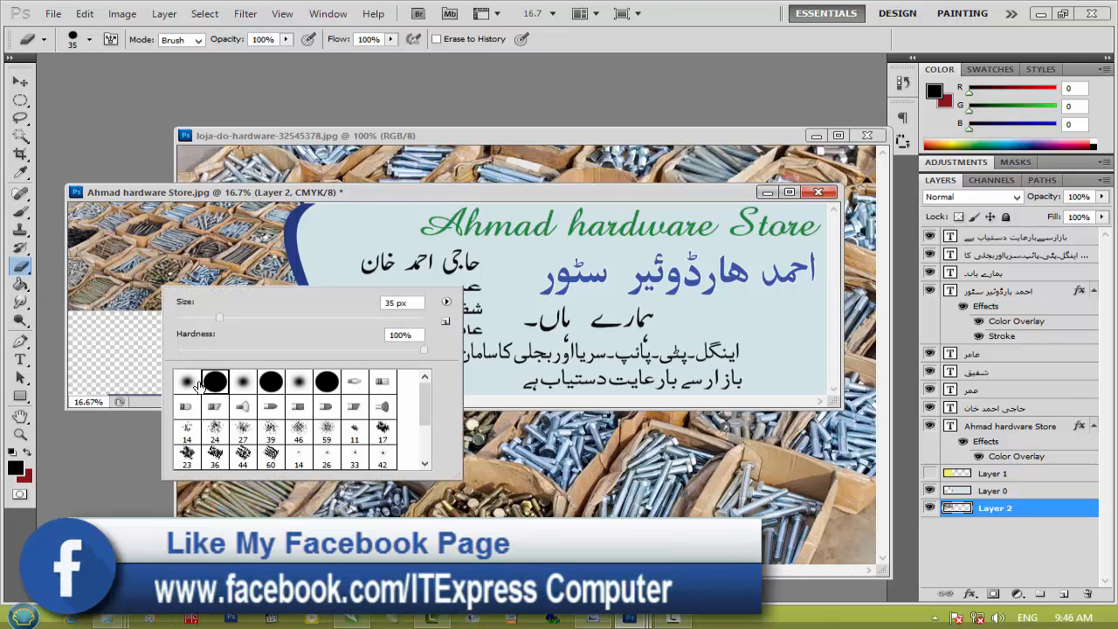
click(312, 194)
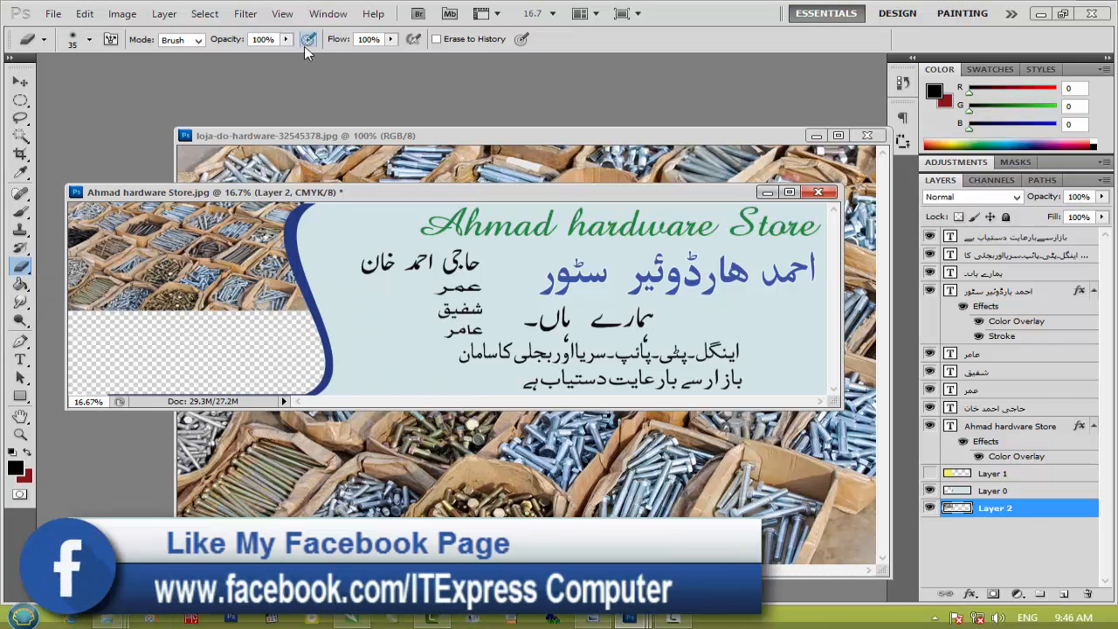
click(285, 39)
drag(283, 55, 246, 60)
click(354, 191)
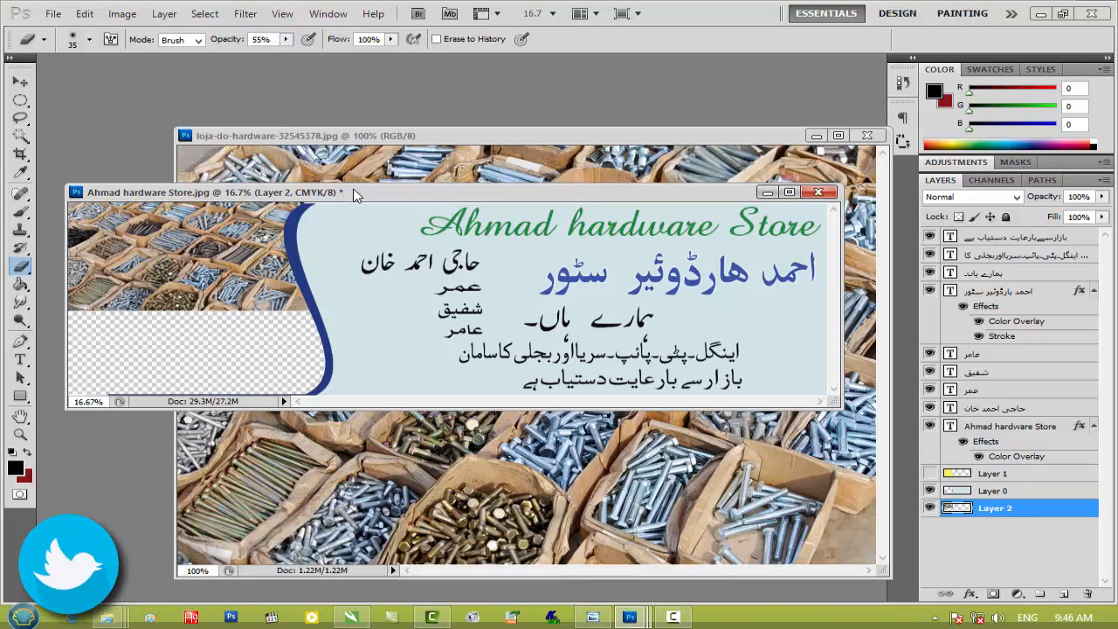
Enlarge the eraser brush to 250 px and fade the lower edge of the boxed-bolts photo into transparency
key(ctrl+plus)
key(ctrl+plus)
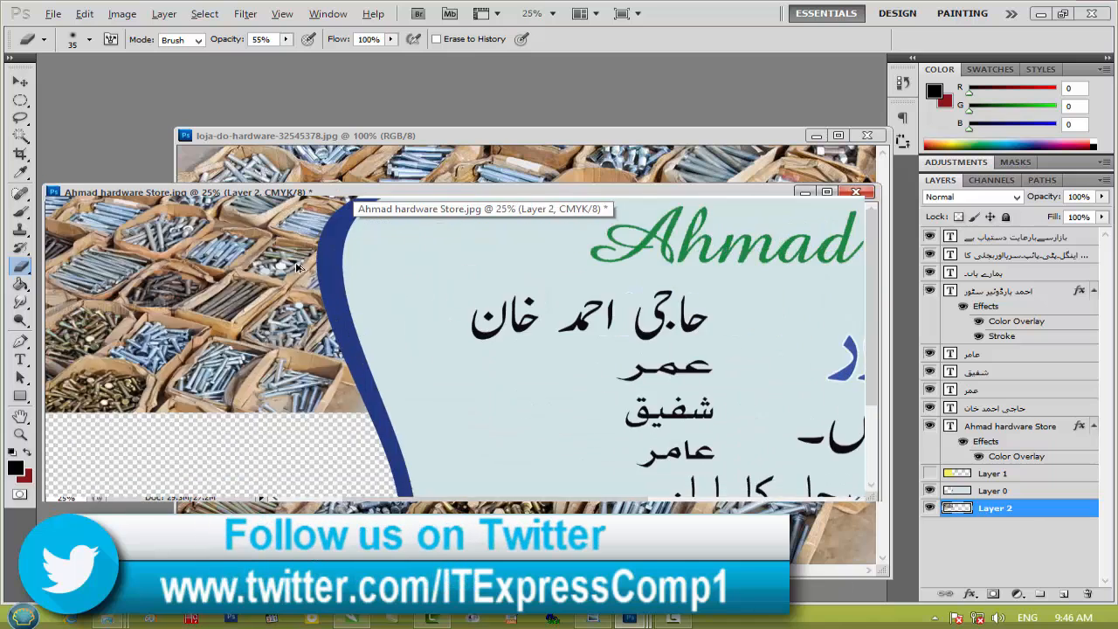
drag(163, 400, 401, 343)
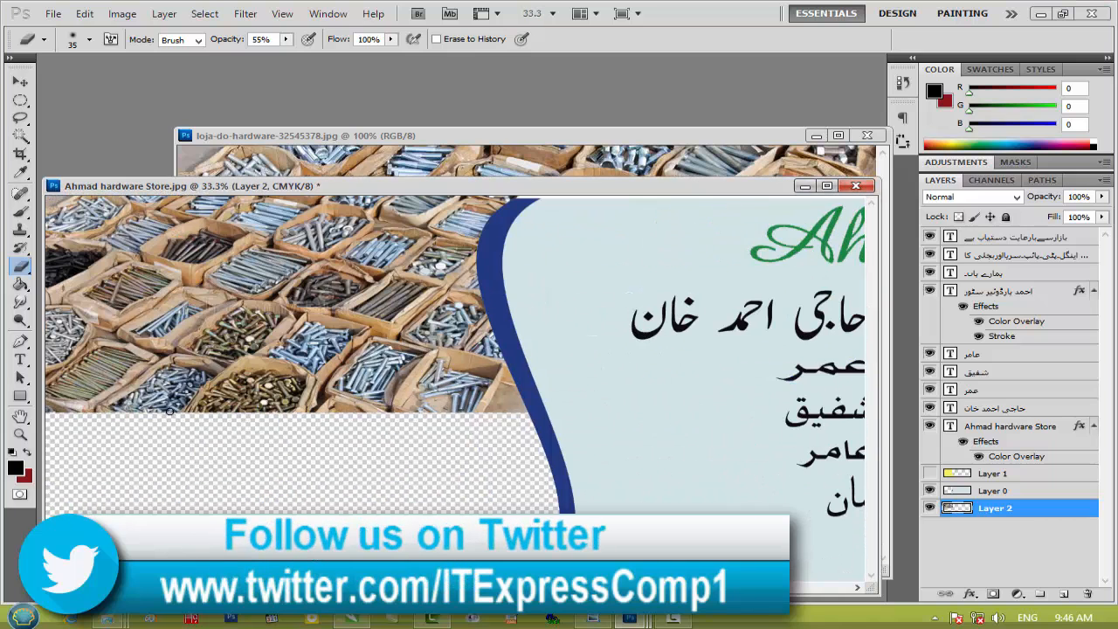
key(bracketright)
key(bracketright)
key(bracketright)
key(bracketright)
key(bracketright)
key(bracketright)
key(bracketright)
key(bracketright)
key(bracketright)
key(bracketright)
key(bracketright)
key(bracketright)
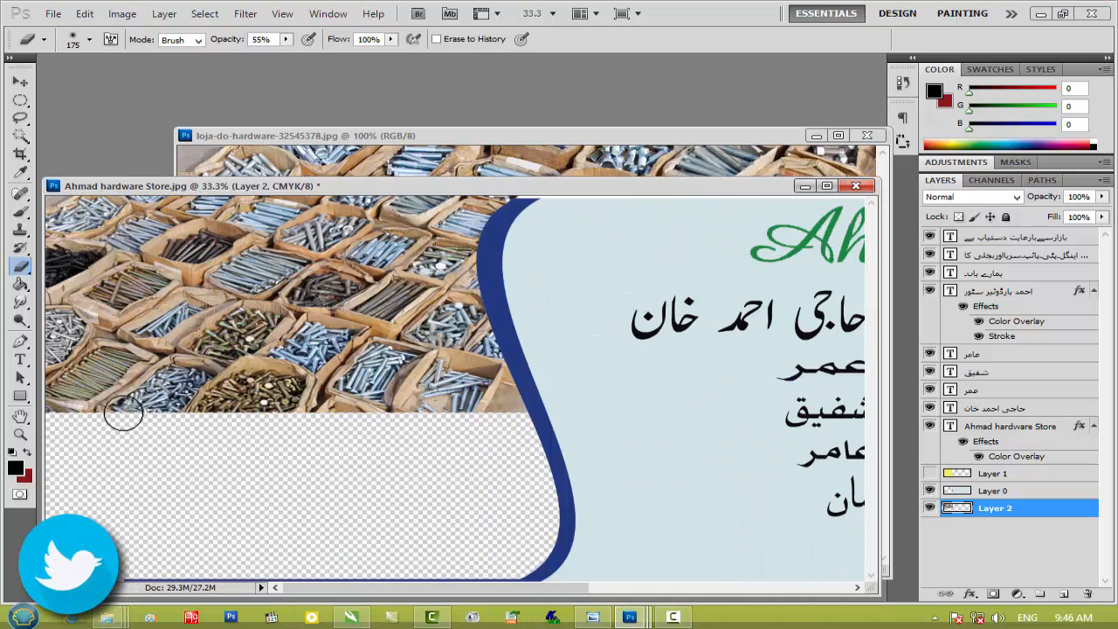
mouse_move(101, 414)
mouse_down()
mouse_move(63, 418)
mouse_move(509, 426)
mouse_up()
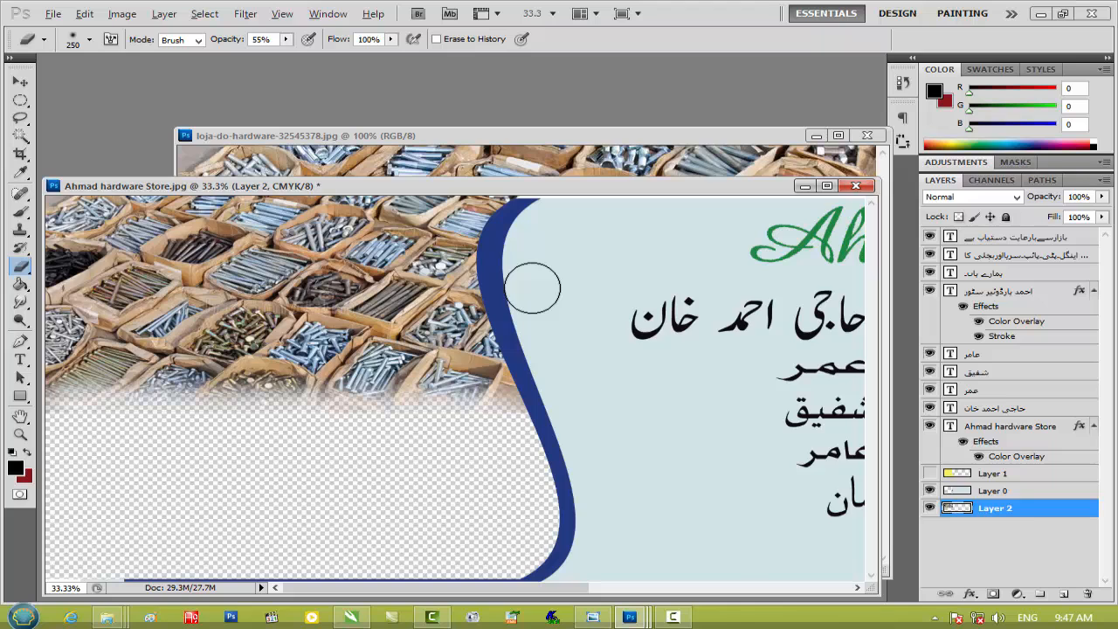
Close the boxed-bolts source photo and open starting-a-hardware-store-1-2.jpg from New folder
key(ctrl+minus)
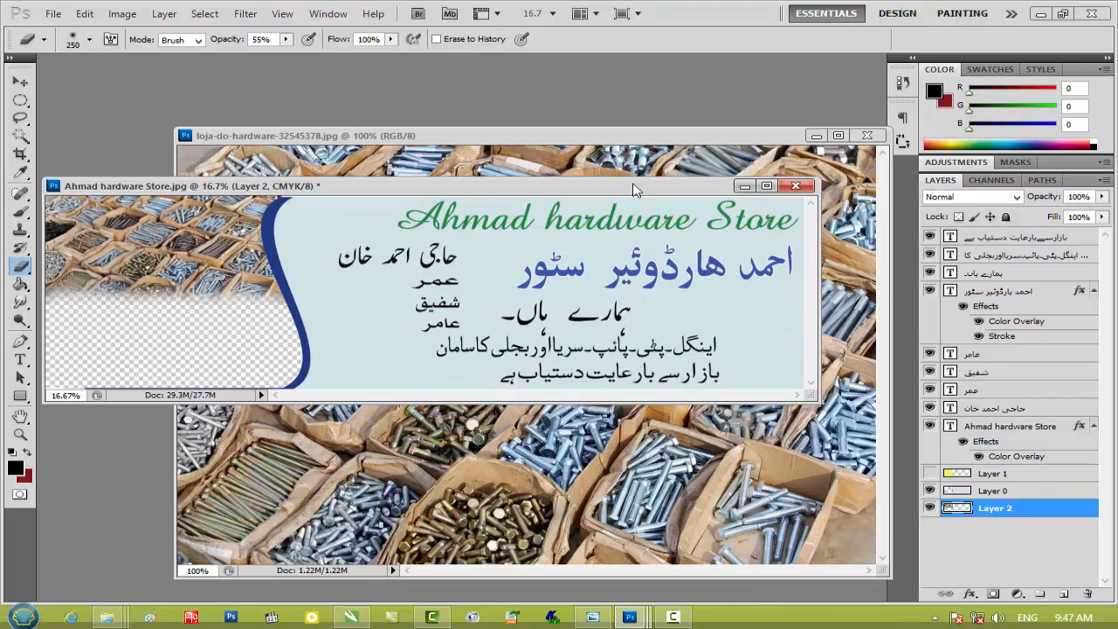
click(654, 136)
click(867, 136)
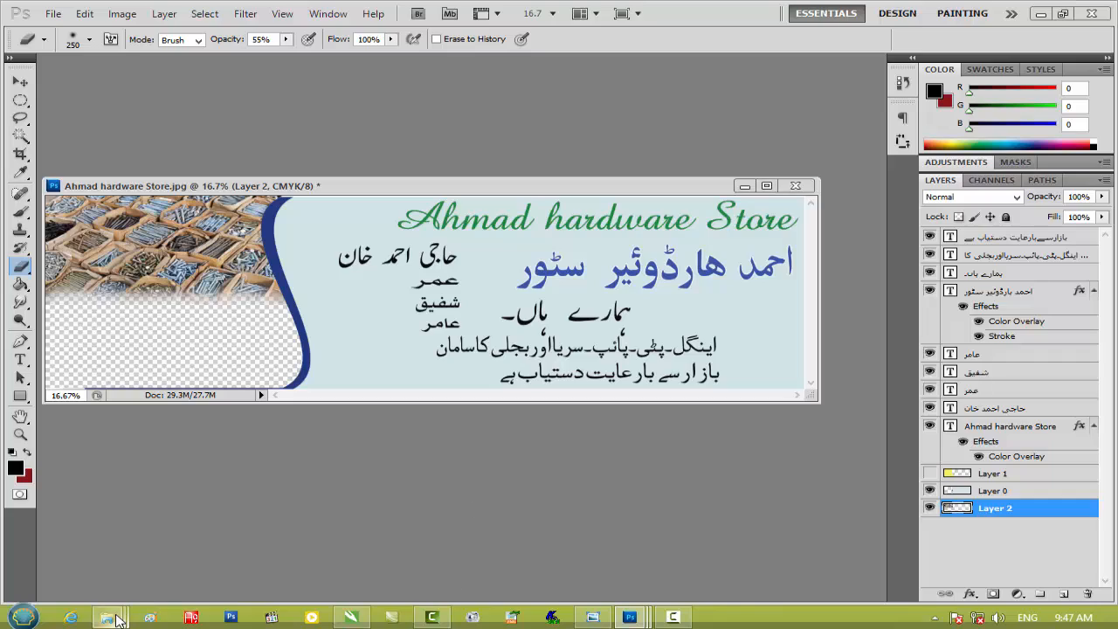
mouse_move(109, 615)
mouse_move(305, 544)
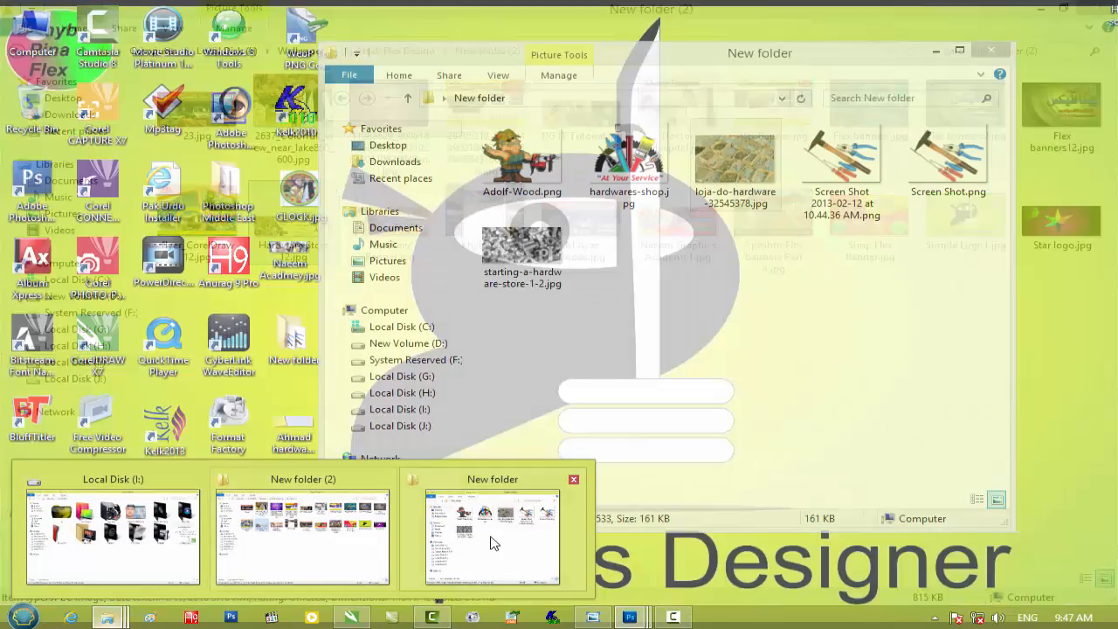
click(491, 539)
click(526, 255)
drag(526, 255, 241, 515)
mouse_move(568, 62)
mouse_down()
mouse_move(522, 105)
mouse_move(341, 74)
mouse_move(529, 122)
mouse_up()
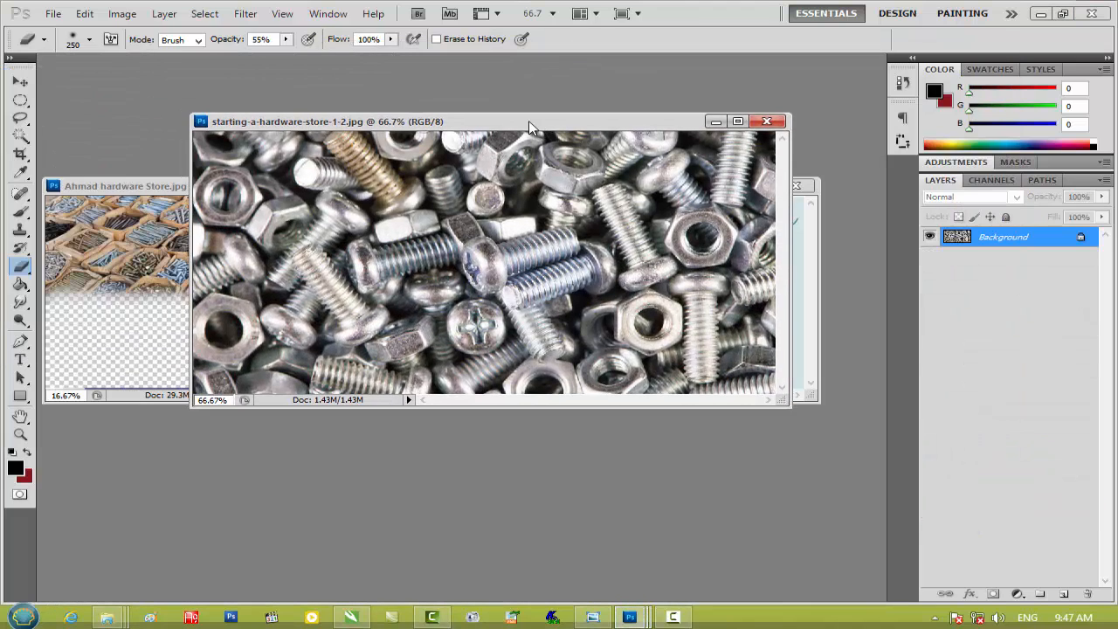
Copy the nuts-and-screws photo into the banner below the boxed bolts and scale it to 175.60% width and 120.23% height
key(v)
drag(181, 301, 80, 328)
key(ctrl+t)
drag(189, 350, 300, 364)
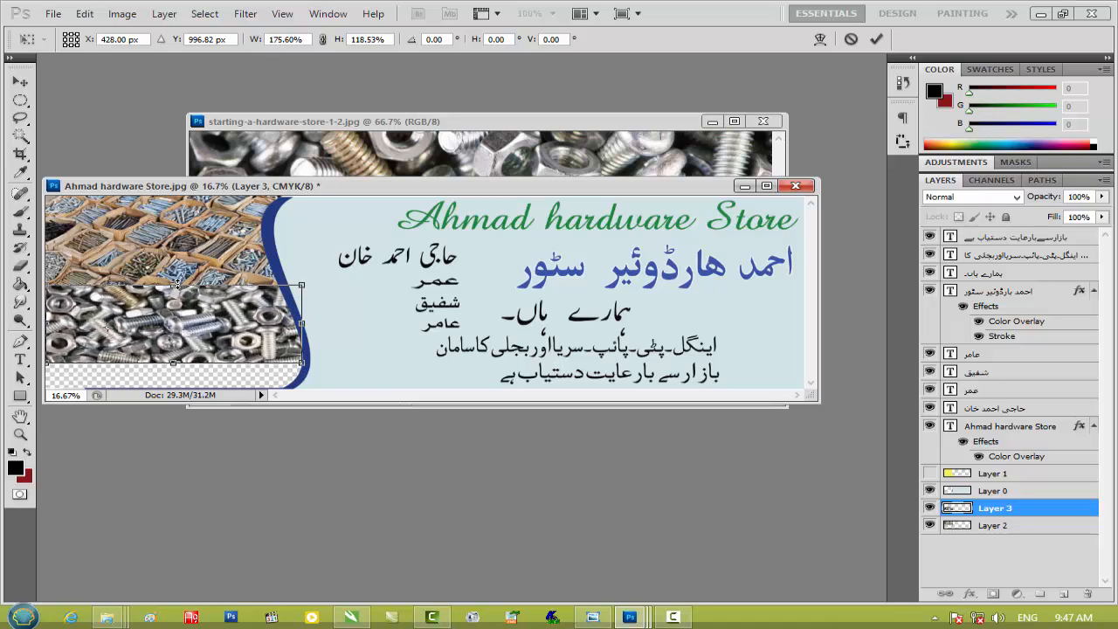
drag(176, 284, 175, 281)
key(Return)
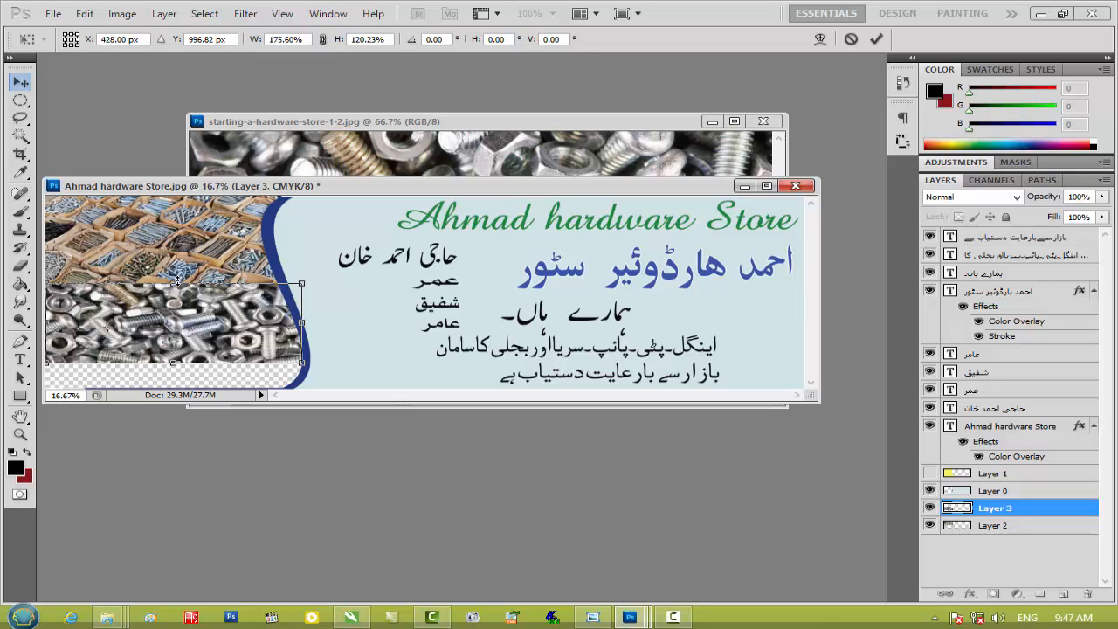
Erase the upper edge of the nuts-and-screws layer at 55% opacity to blend it into the boxed-bolts photo
click(21, 268)
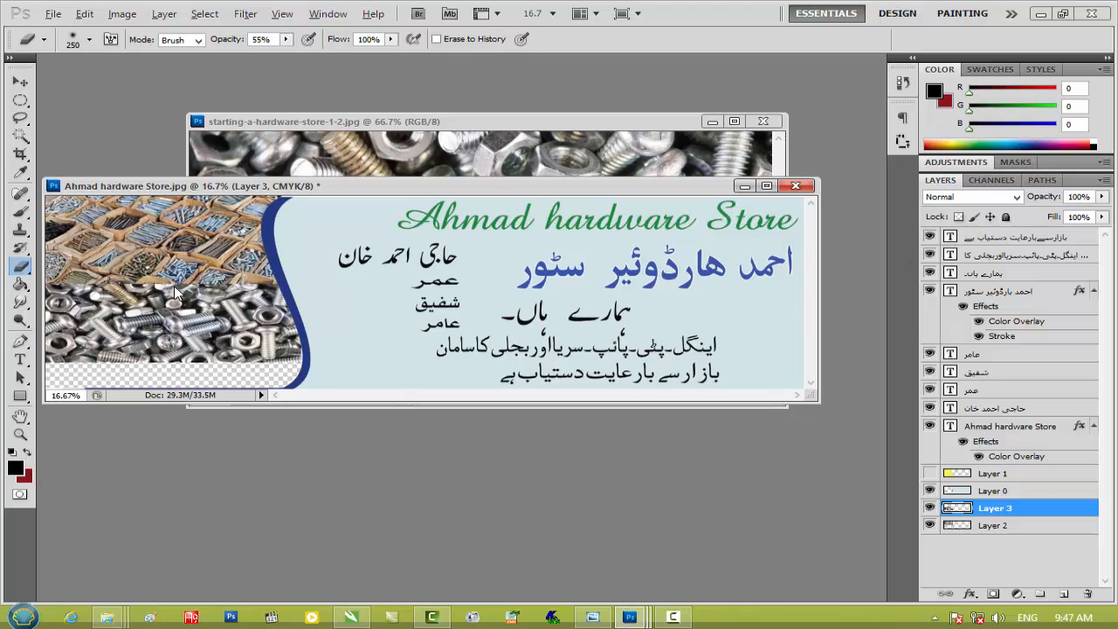
key(ctrl+plus)
key(ctrl+plus)
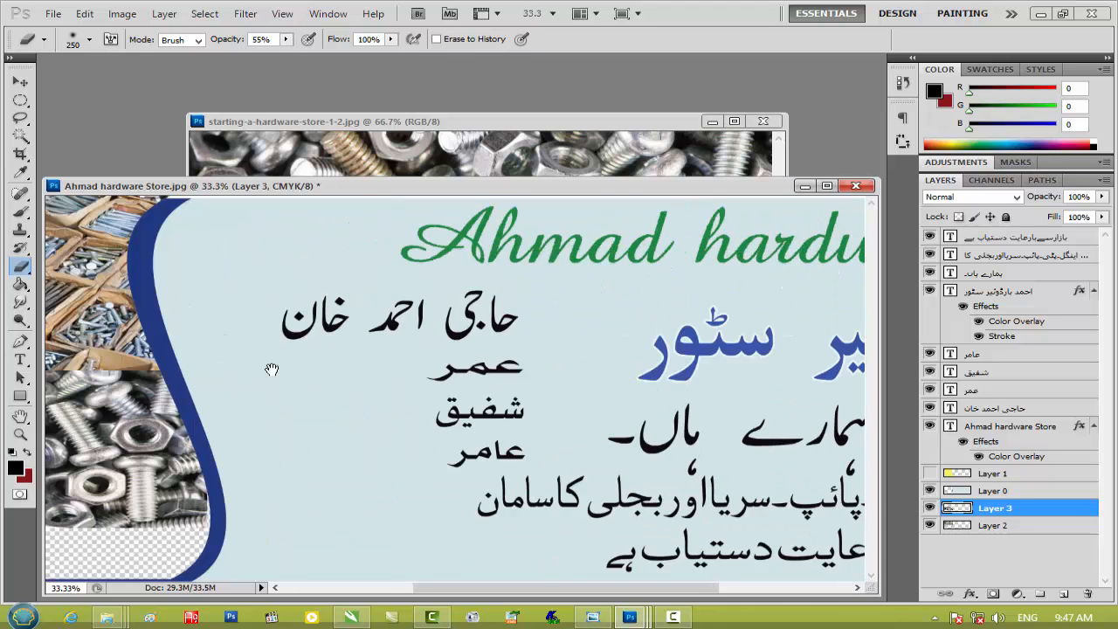
drag(271, 369, 458, 331)
mouse_move(57, 375)
mouse_down()
mouse_move(307, 355)
mouse_move(517, 360)
mouse_move(99, 359)
mouse_move(505, 363)
mouse_move(132, 394)
mouse_move(68, 374)
mouse_move(234, 379)
mouse_move(236, 367)
mouse_move(223, 368)
mouse_move(522, 364)
mouse_move(203, 373)
mouse_move(219, 345)
mouse_up()
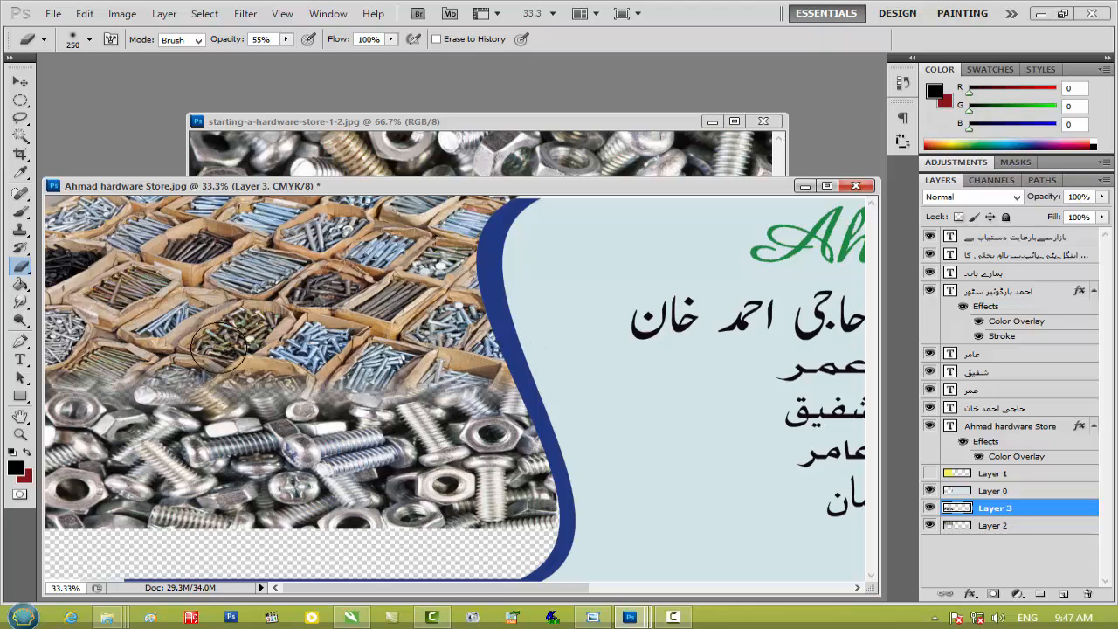
Nudge the boxed-bolts layer downward and stretch its upper edge back to the banner's top border
click(21, 81)
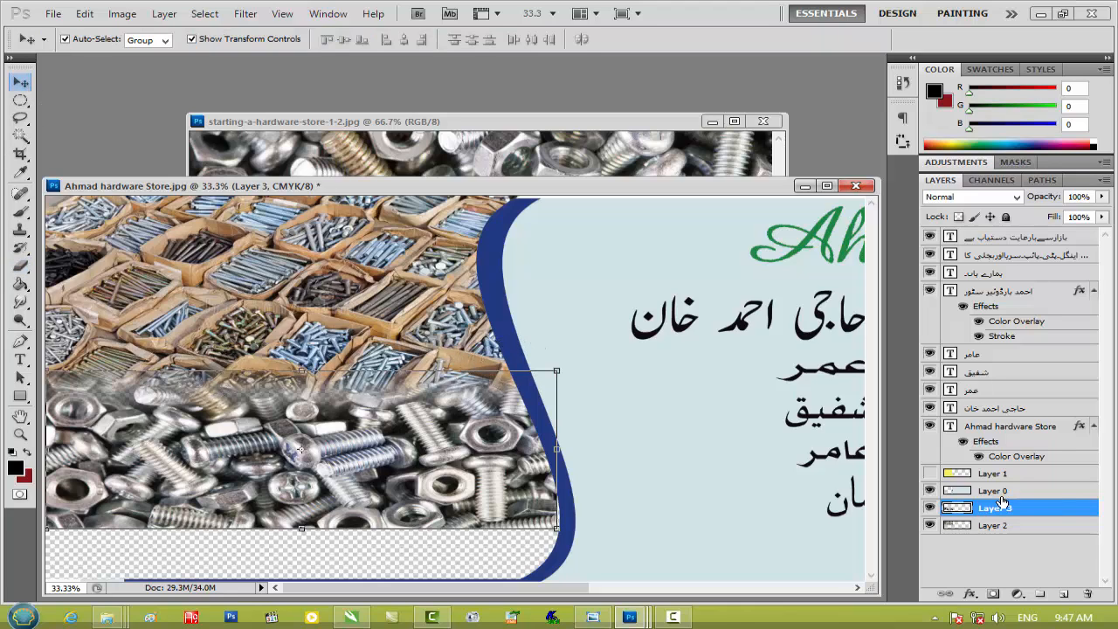
click(988, 527)
key(Down)
key(Down)
key(Down)
key(Down)
key(Down)
key(Down)
key(Down)
key(Down)
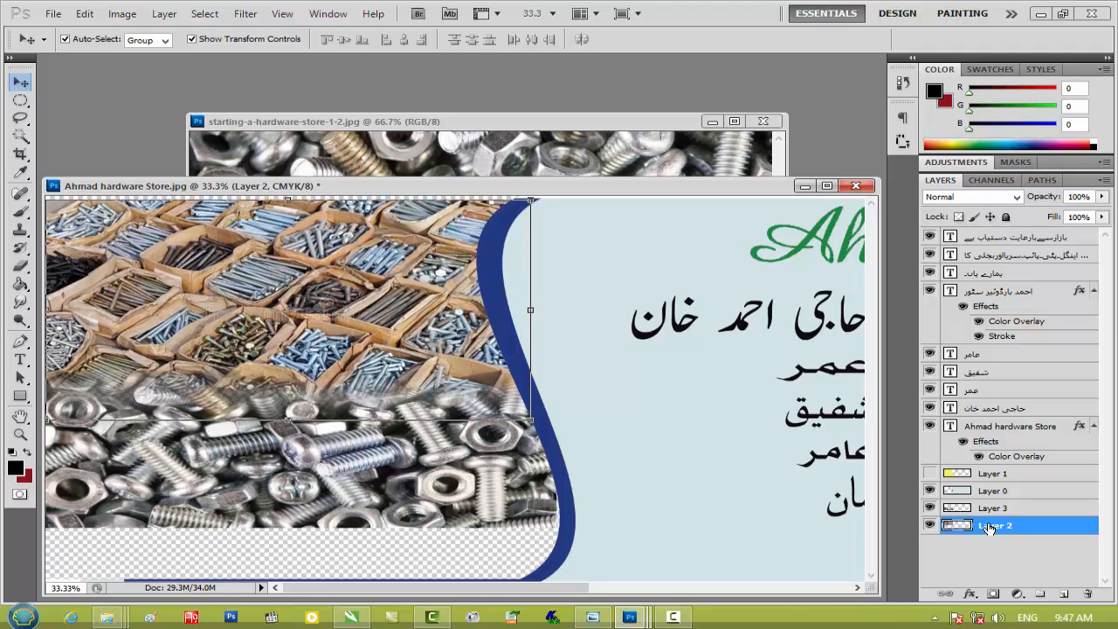
key(Down)
key(Down)
key(Down)
key(Down)
key(Down)
drag(289, 205, 291, 196)
key(Return)
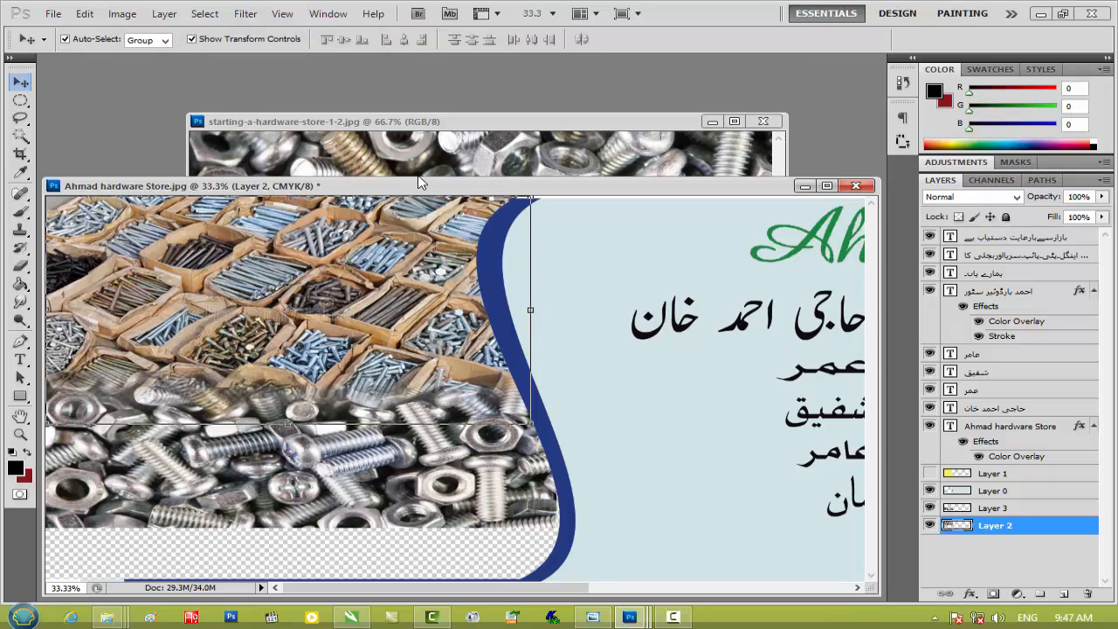
Close the nuts-and-screws source photo and open Screen Shot.png from New folder in its own window over the banner
drag(434, 186, 491, 175)
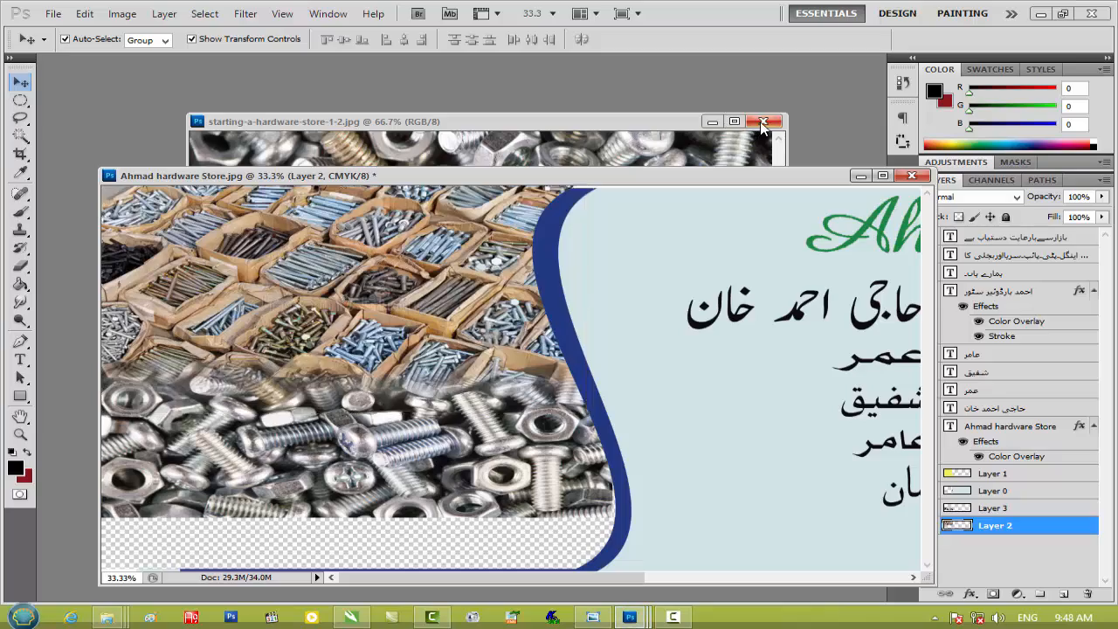
click(763, 120)
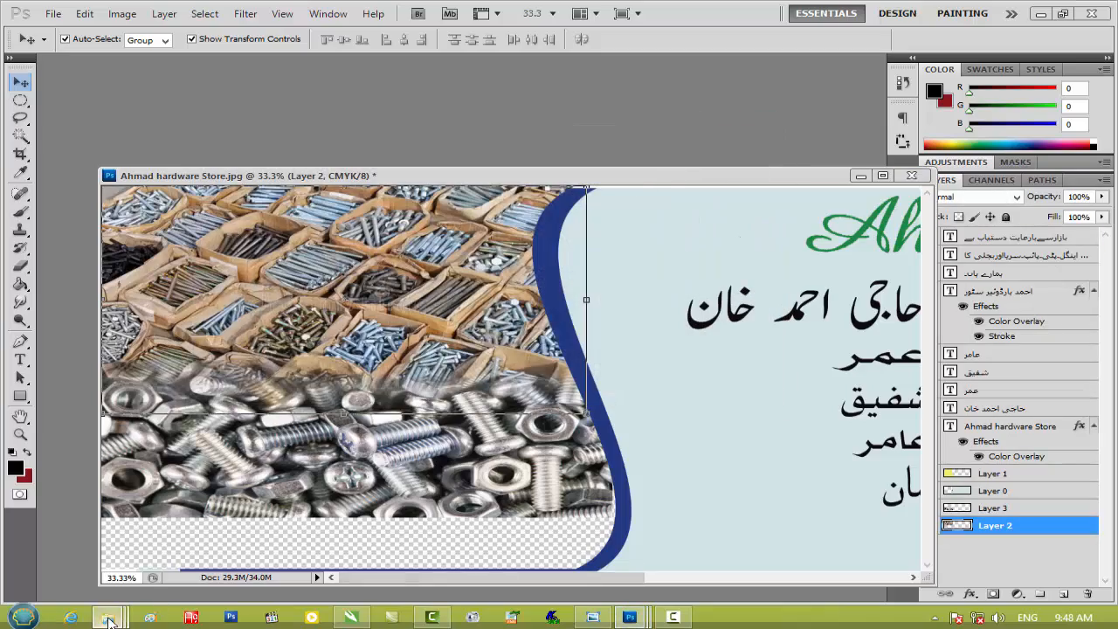
mouse_move(107, 618)
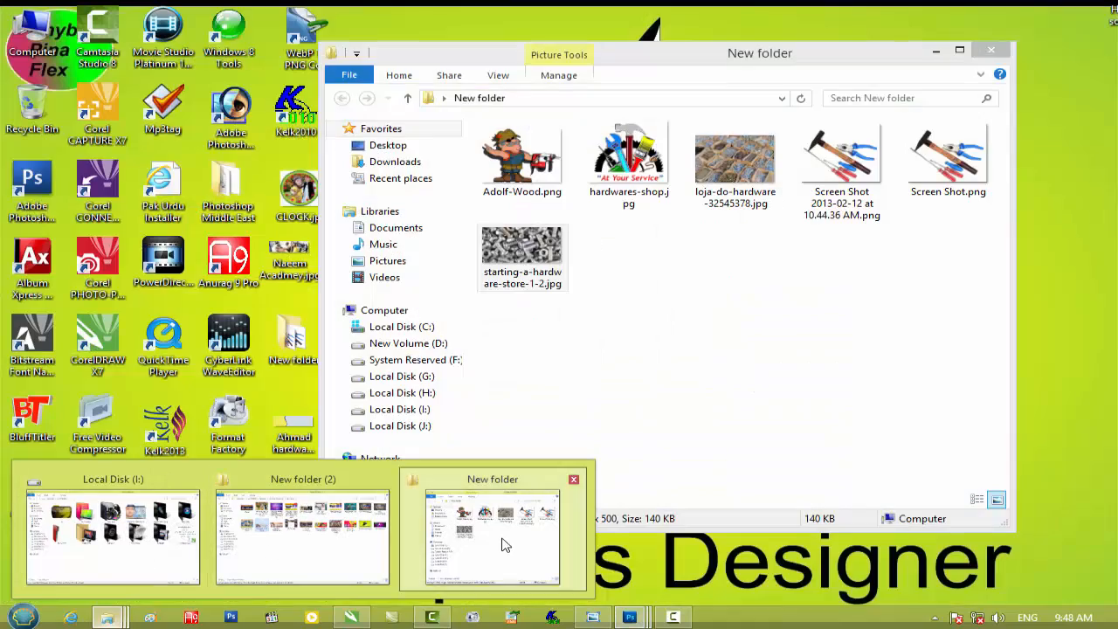
click(505, 541)
drag(948, 166, 207, 153)
drag(727, 58, 282, 80)
drag(120, 76, 291, 80)
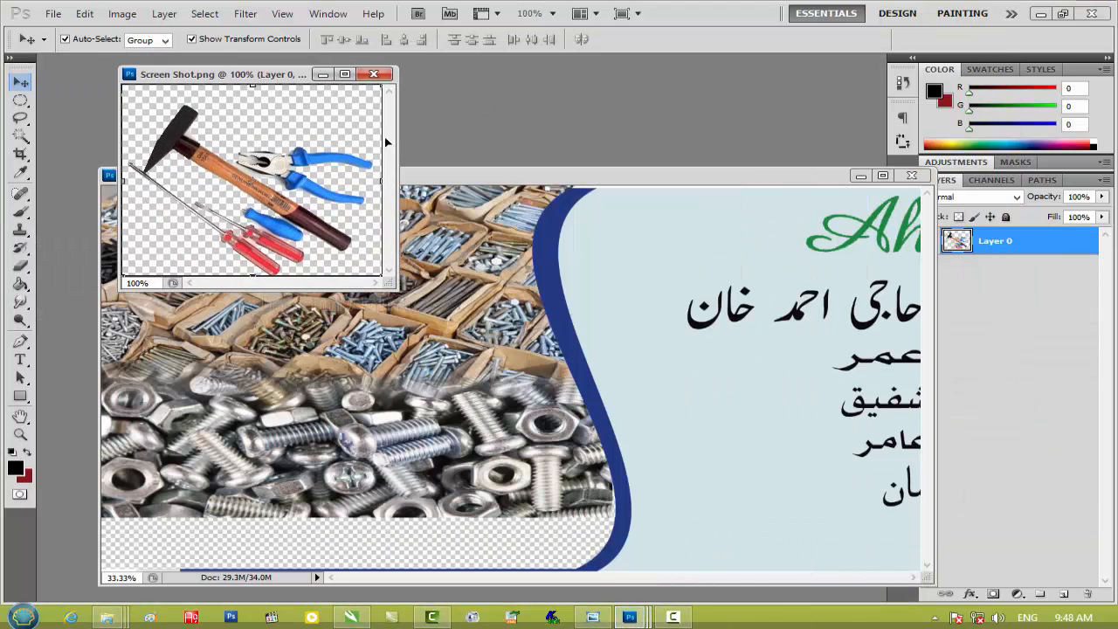
Copy the hand-tools image from Screen Shot.png onto the banner's nuts and screws and move its layer above Layer 0
key(ctrl+t)
drag(328, 244, 405, 537)
drag(322, 323, 303, 251)
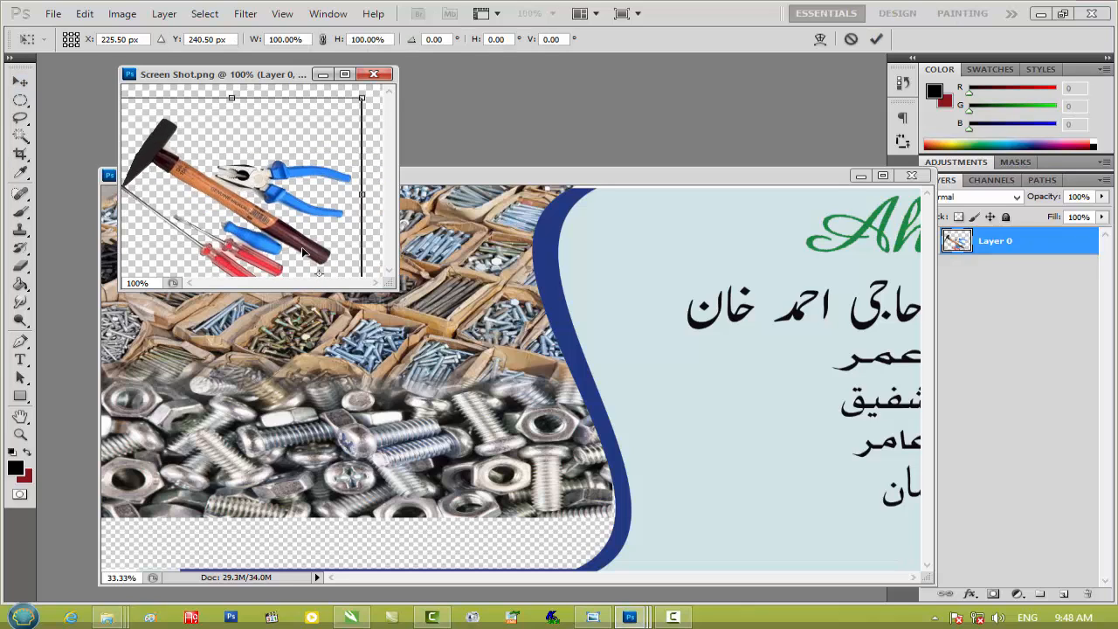
key(Return)
drag(299, 235, 550, 455)
drag(1009, 521, 1005, 489)
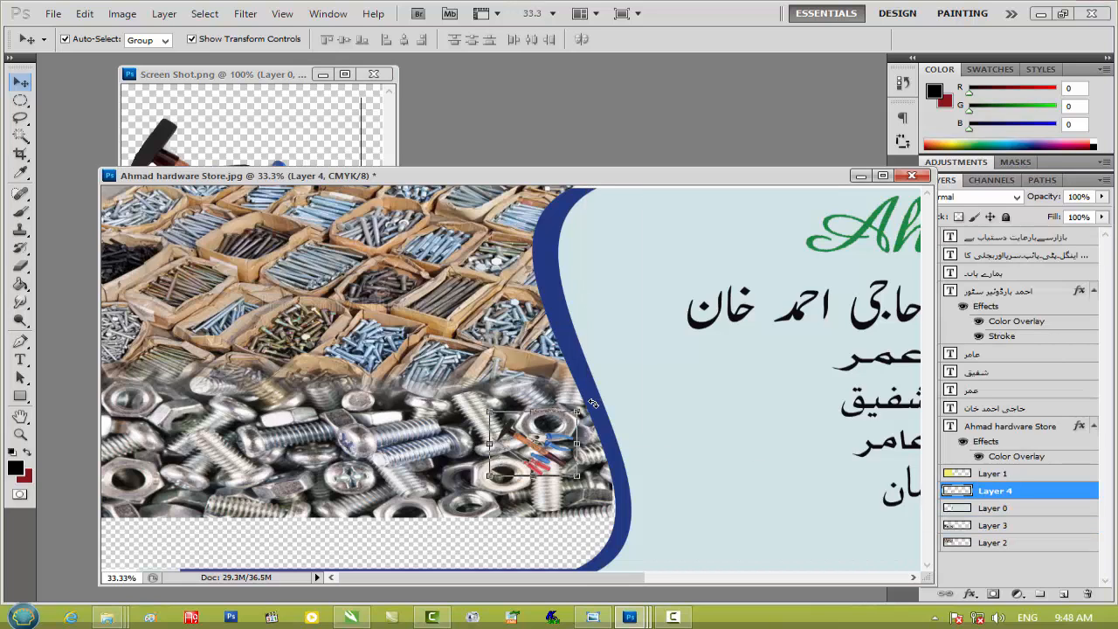
Rotate the hand-tools layer by 53.72° so the hammer stands upright
drag(578, 401, 1010, 491)
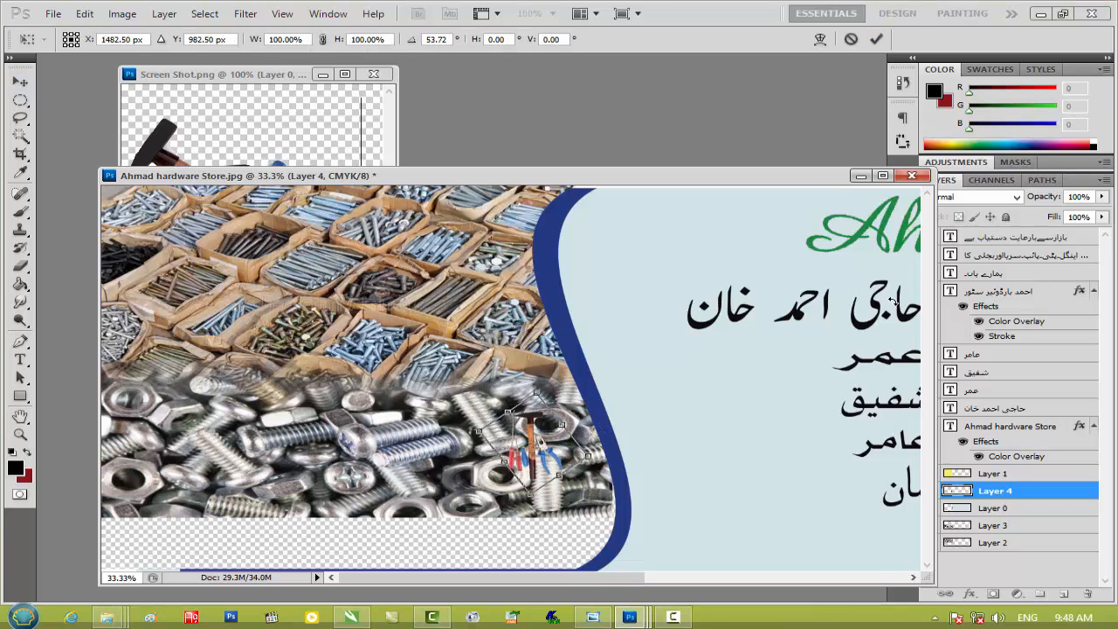
drag(810, 183, 756, 179)
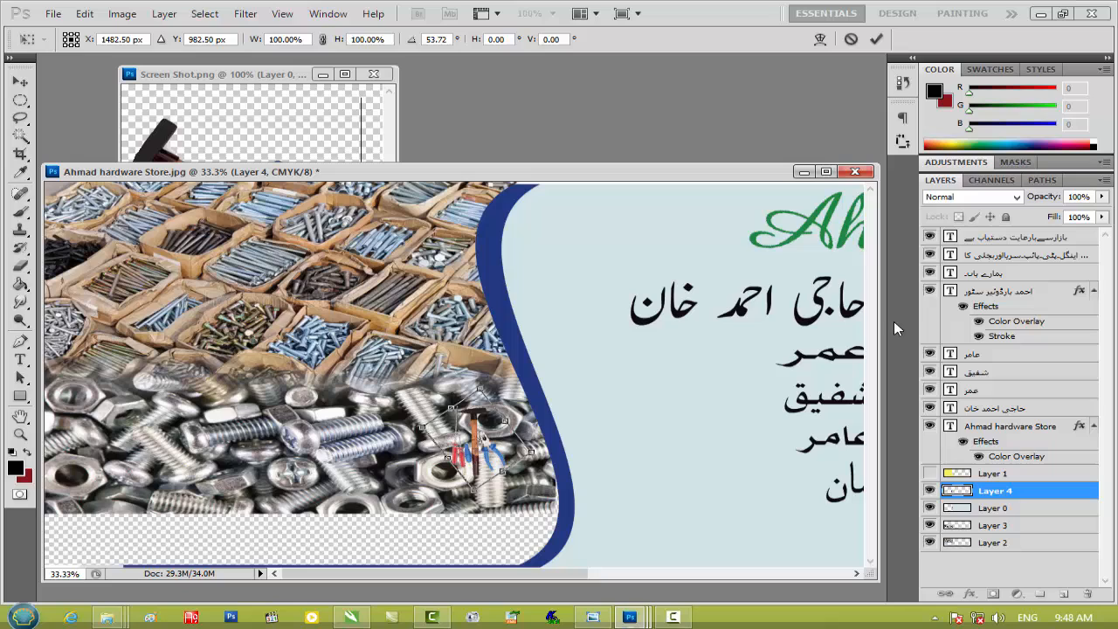
key(Return)
Show the hidden yellow layer and move it to the bottom of the layer stack
click(930, 474)
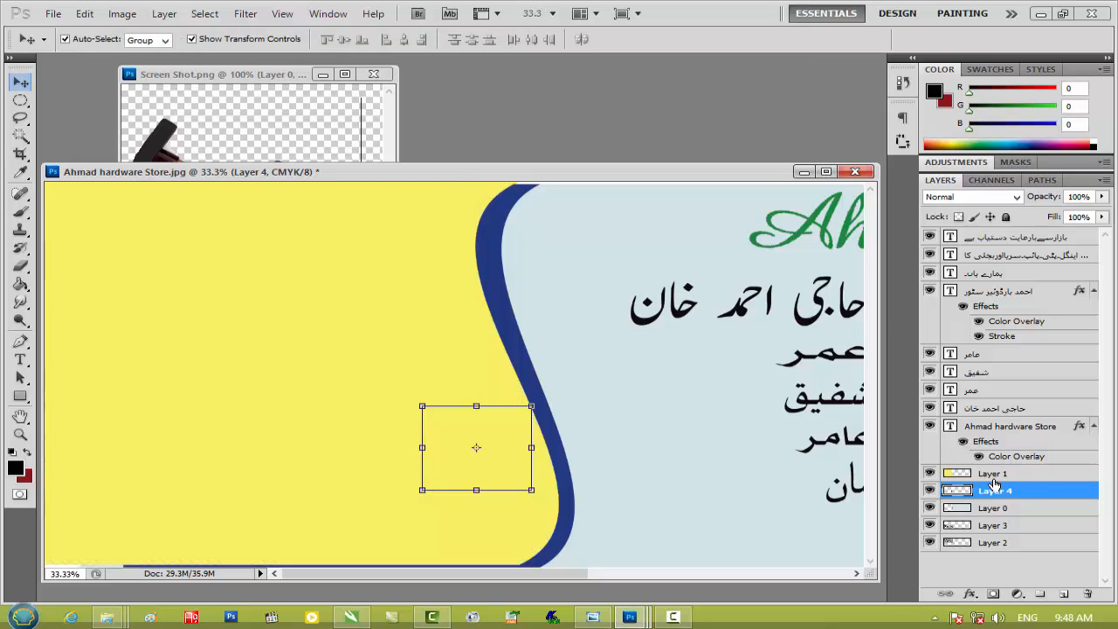
drag(996, 474, 996, 549)
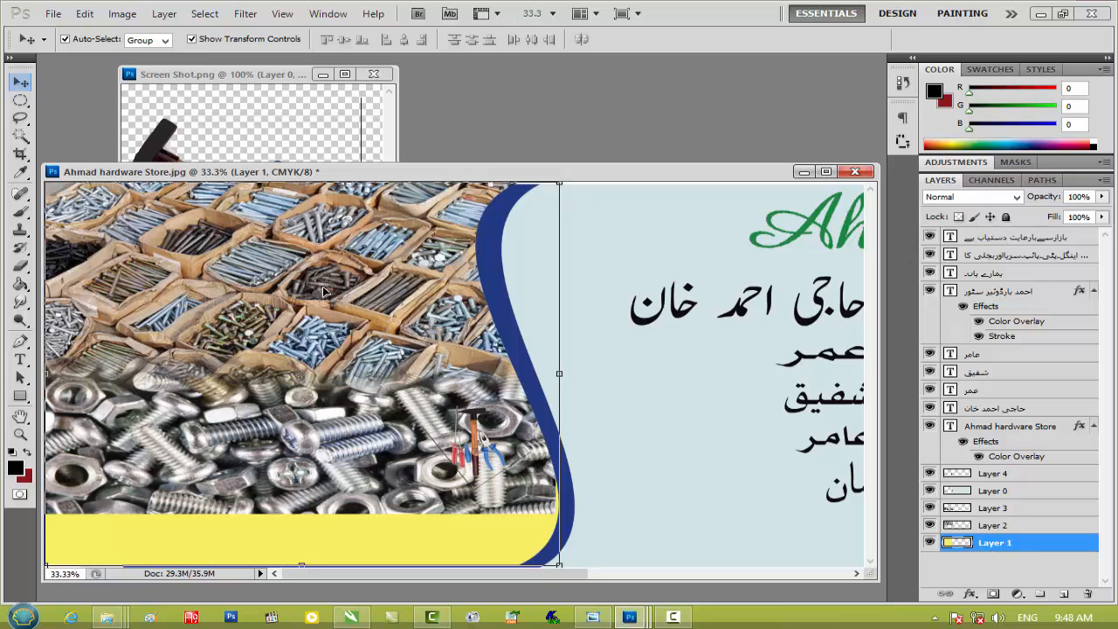
drag(428, 179, 480, 138)
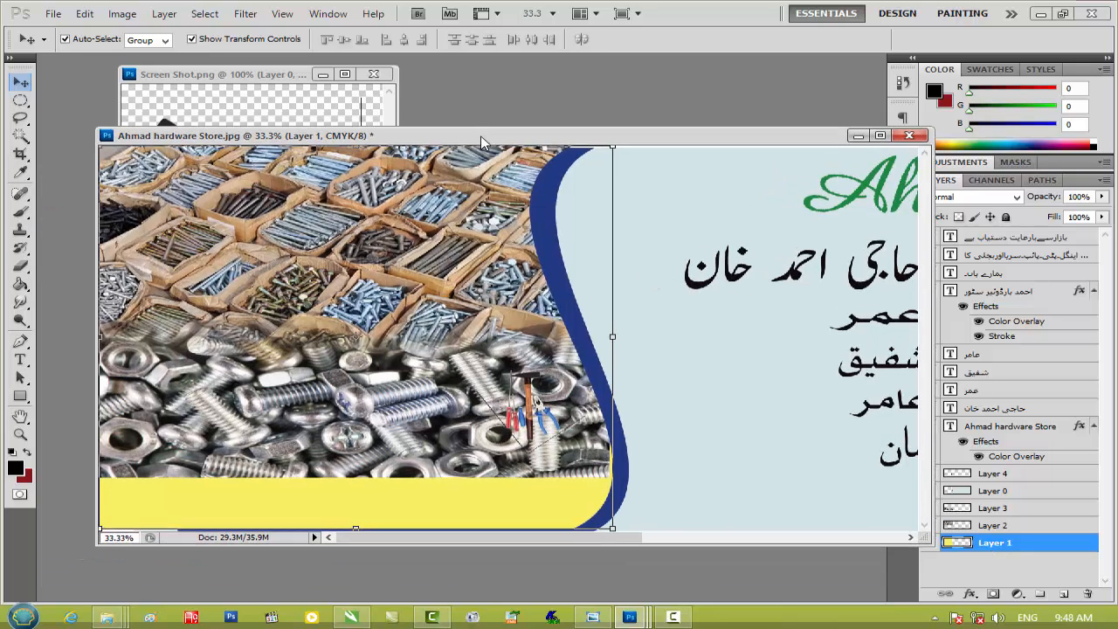
Scale the hand-tools layer to 150.38% in width and height and lower it onto the yellow strip beside the blue curve
drag(539, 402, 537, 440)
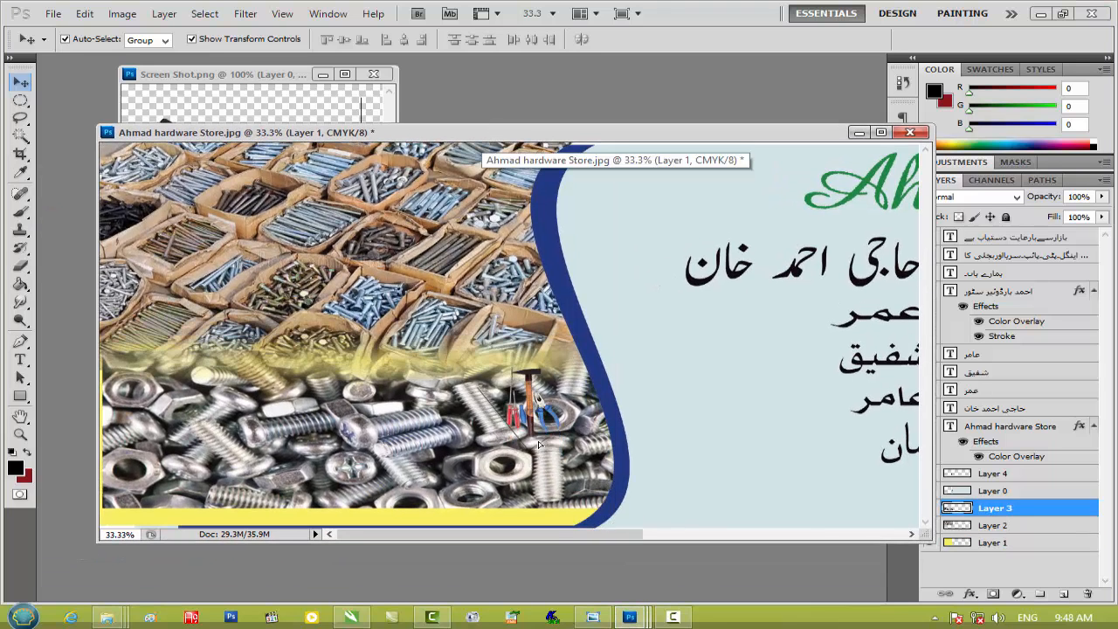
key(ctrl+z)
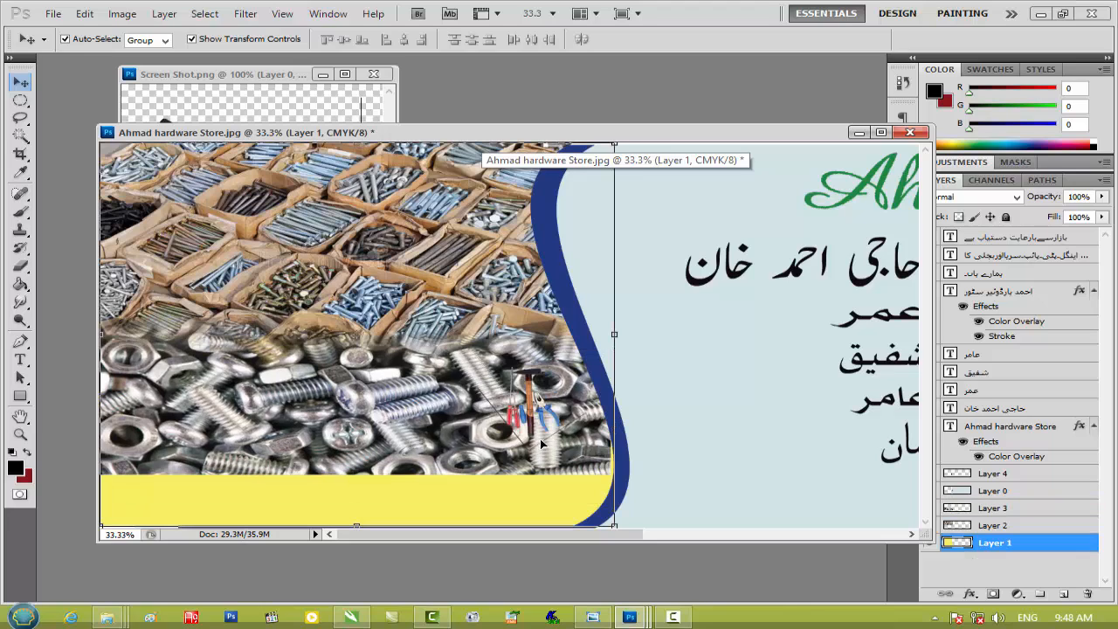
click(993, 473)
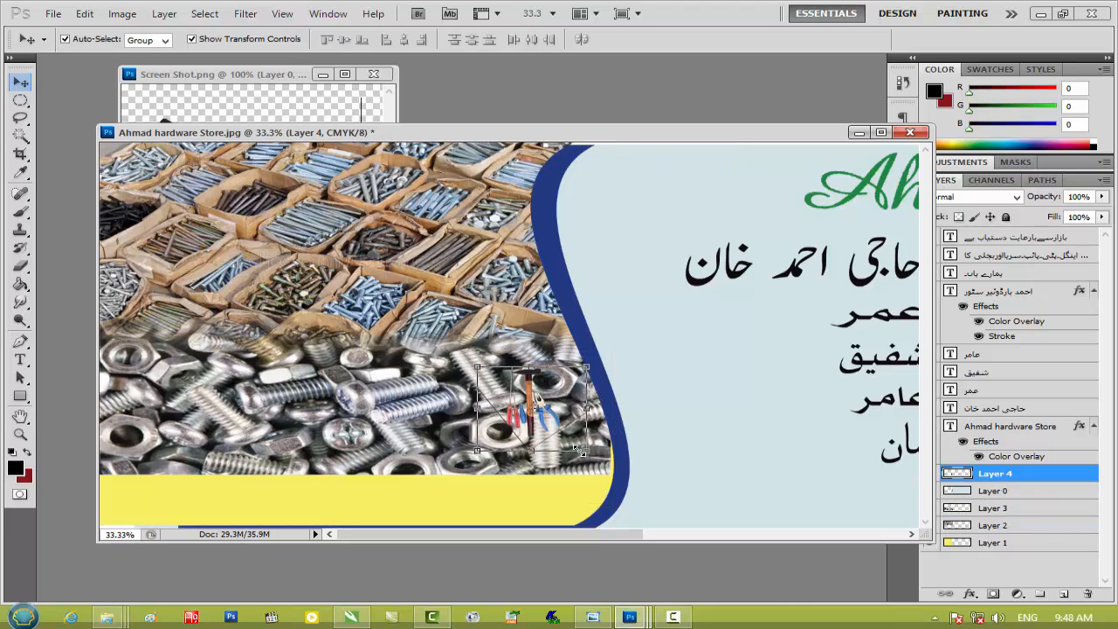
drag(586, 451, 614, 471)
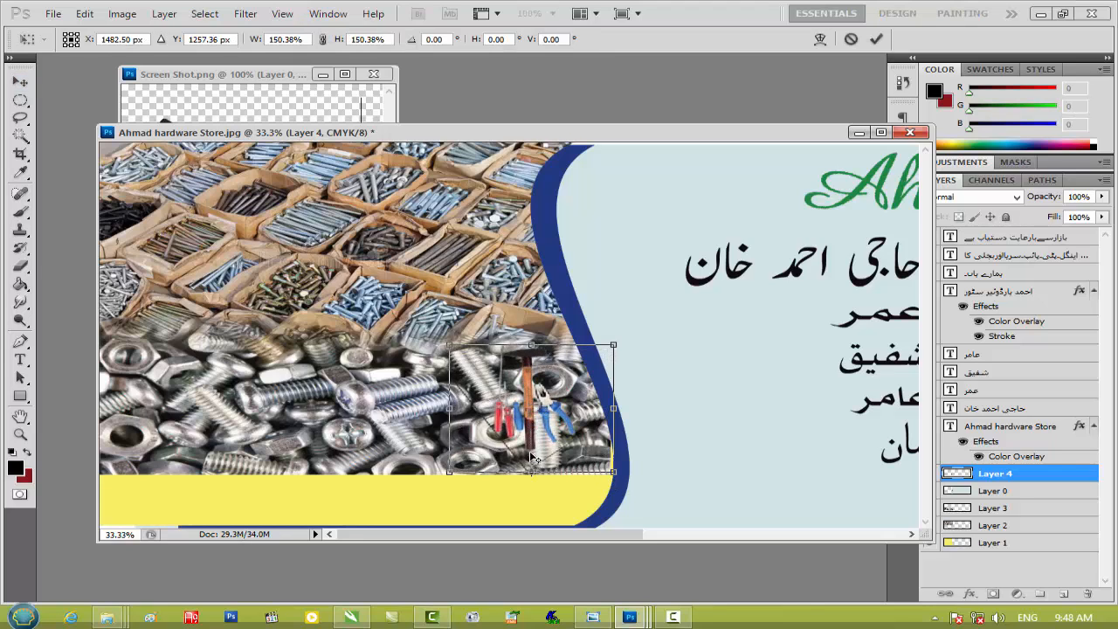
drag(526, 411, 535, 491)
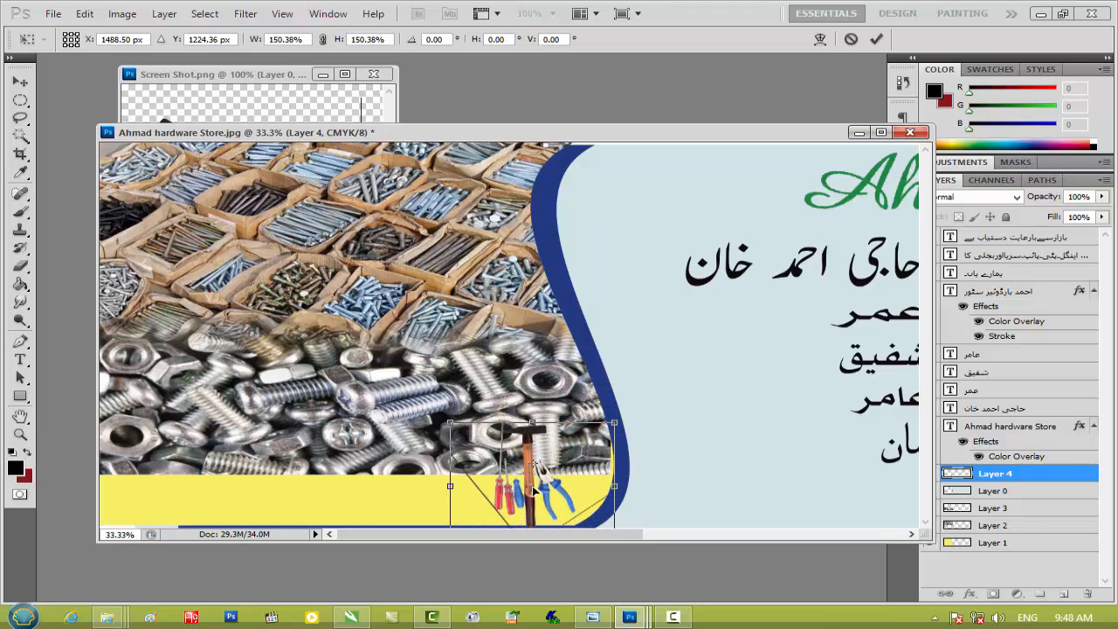
key(Return)
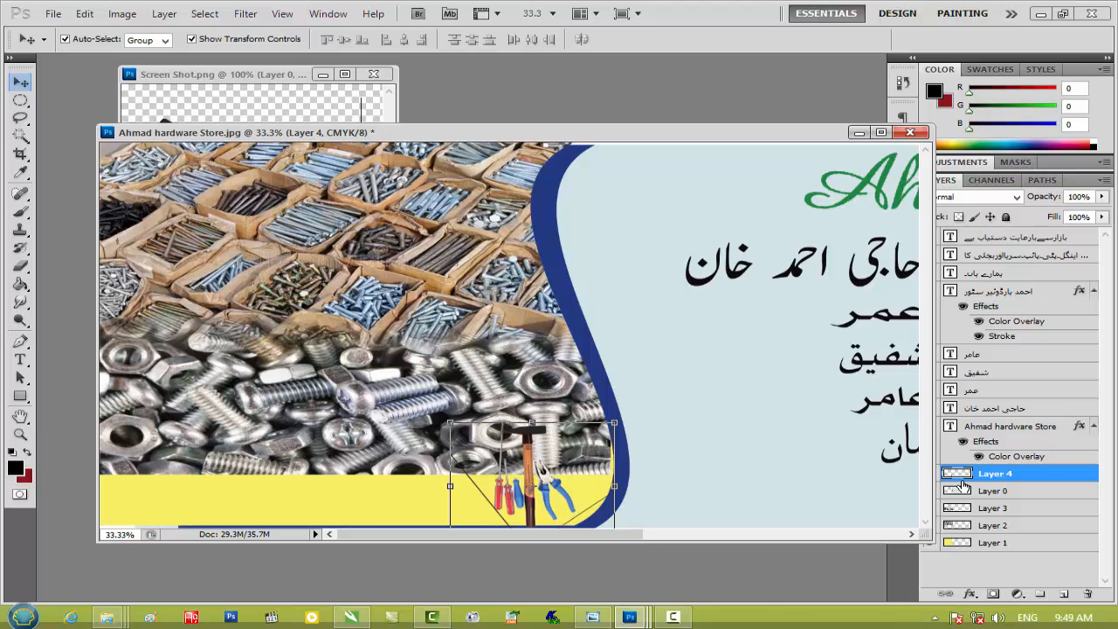
Place the hand-tools layer beneath Layer 0 and enlarge it to 129.79% width and 117.40% height, shifted slightly left
drag(1029, 477, 993, 510)
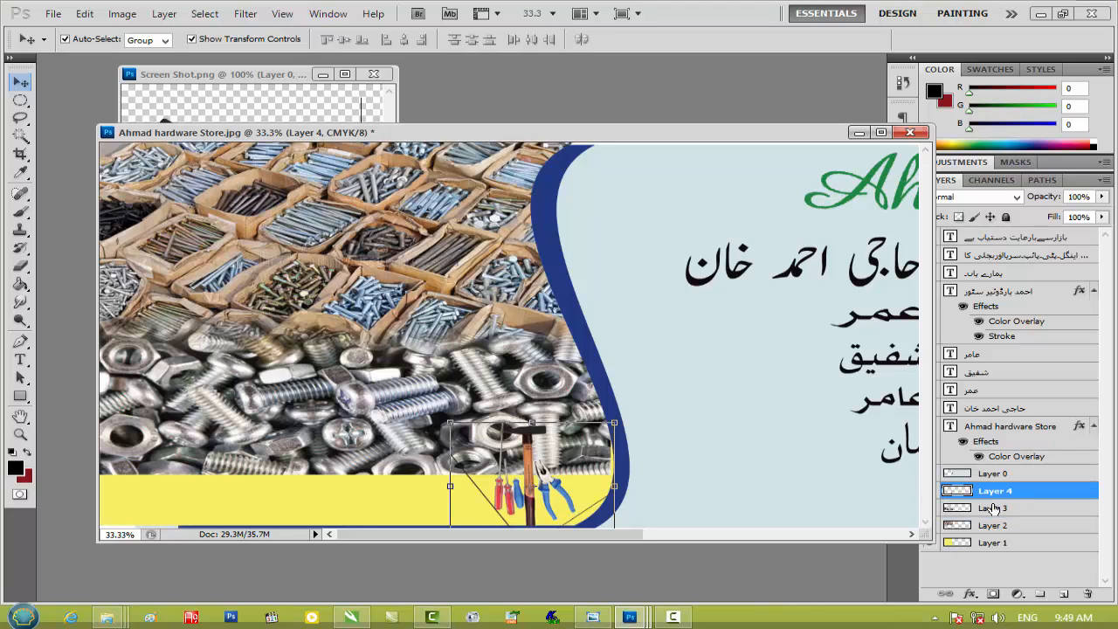
drag(616, 422, 666, 399)
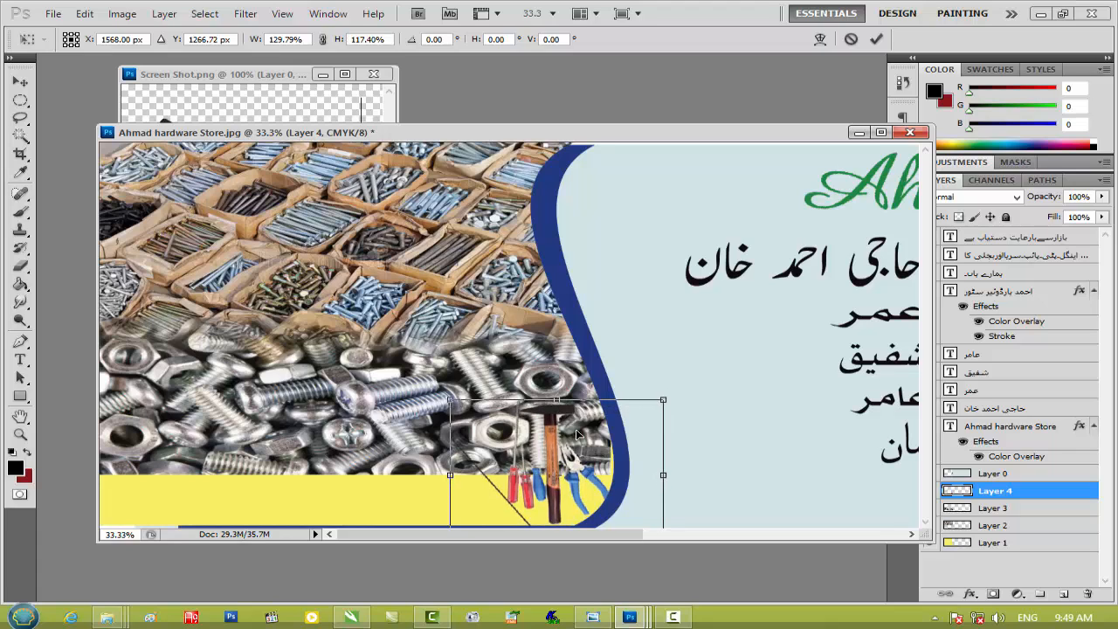
key(Return)
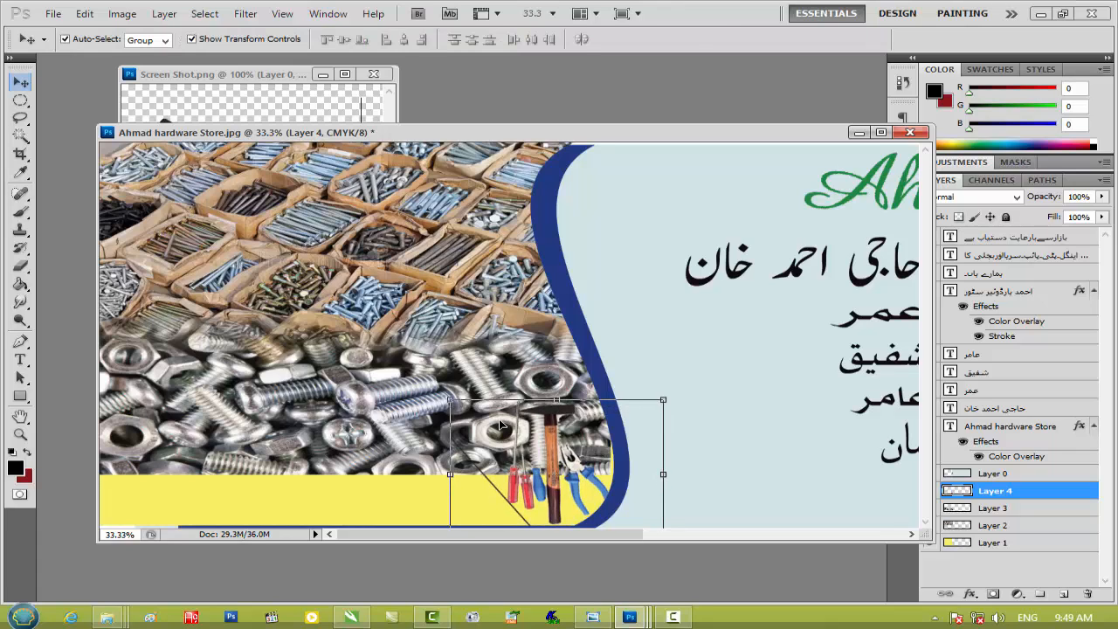
key(shift+Left)
key(shift+Left)
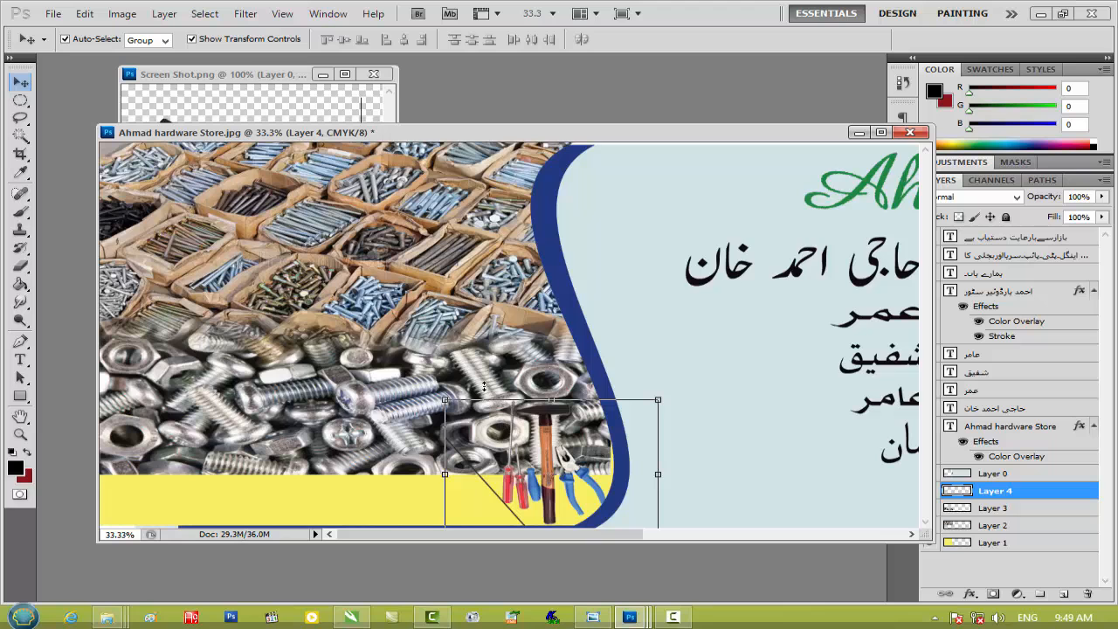
Close Screen Shot.png without saving and open hardwares-shop.jpg from New folder in its own window over the banner
click(373, 73)
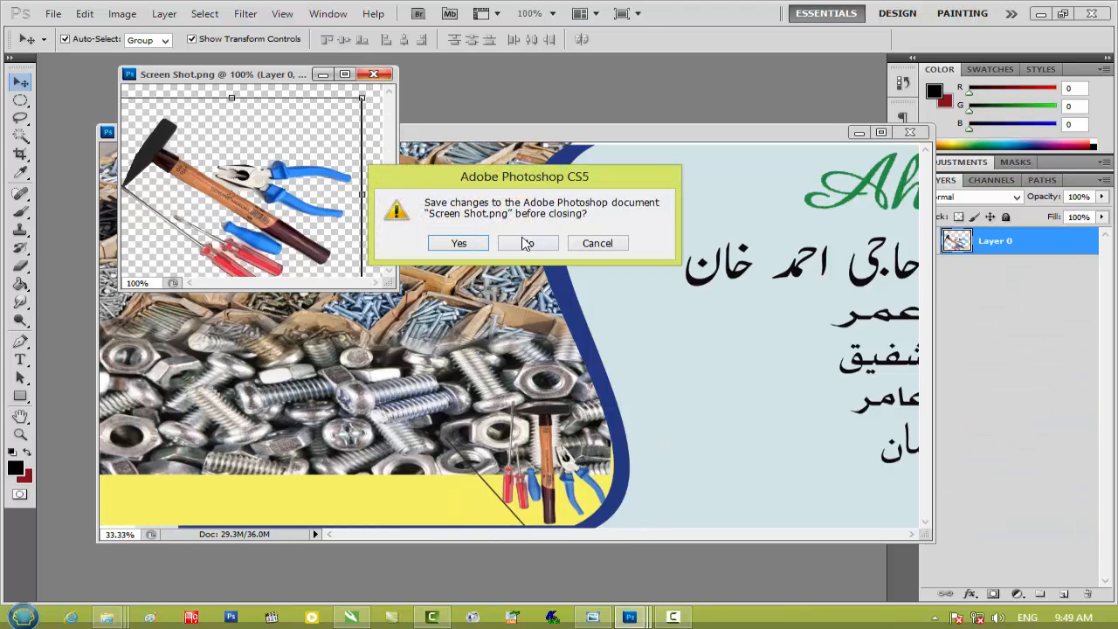
click(526, 242)
mouse_move(106, 616)
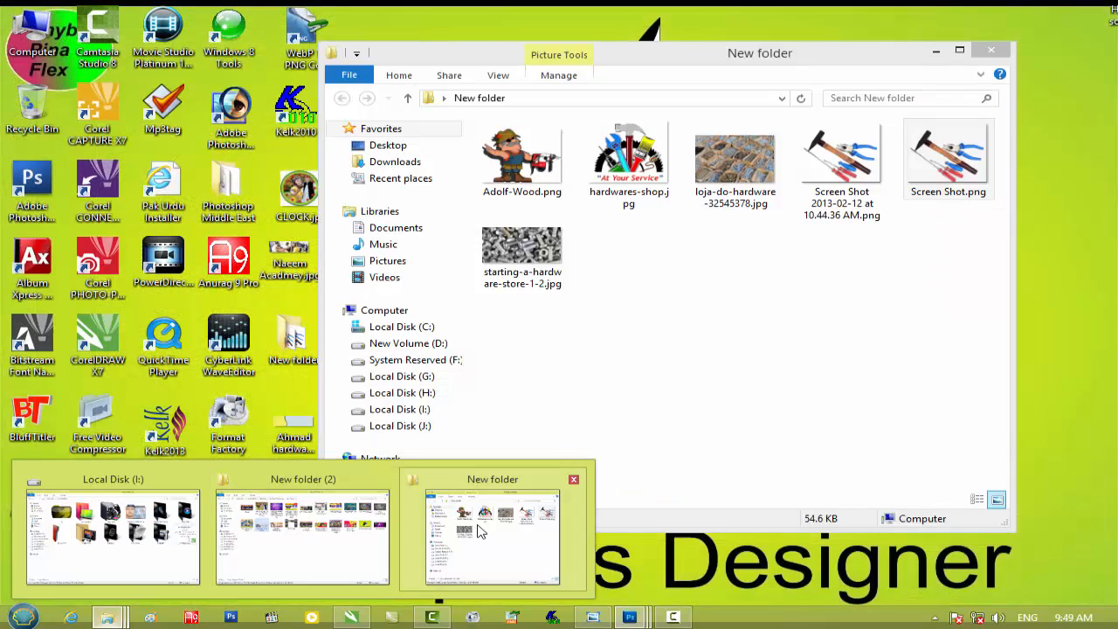
click(479, 528)
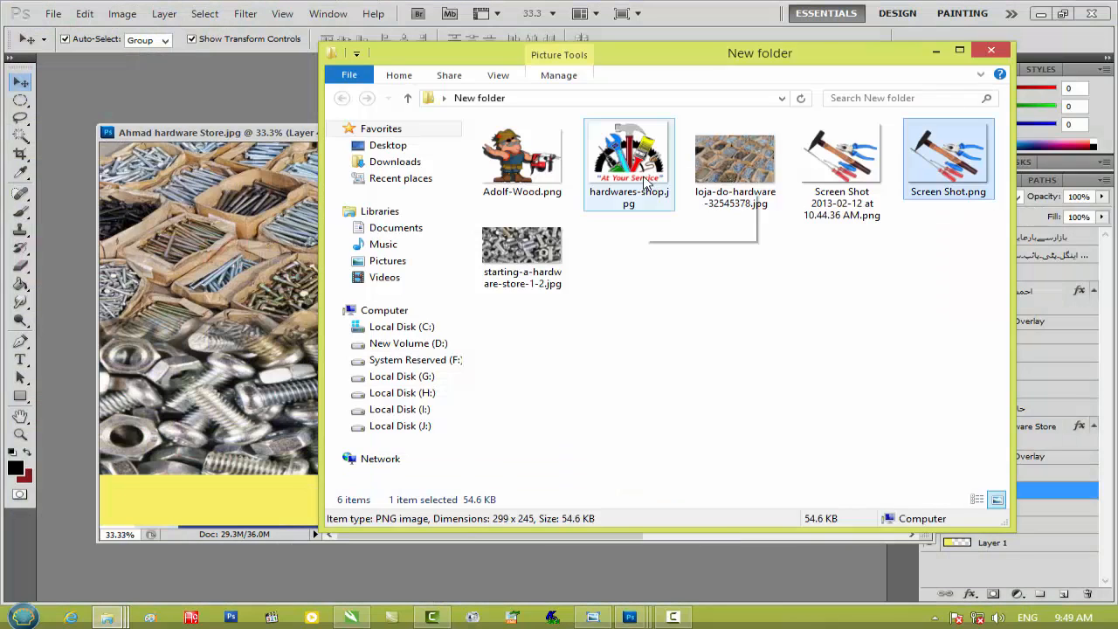
drag(644, 179, 203, 100)
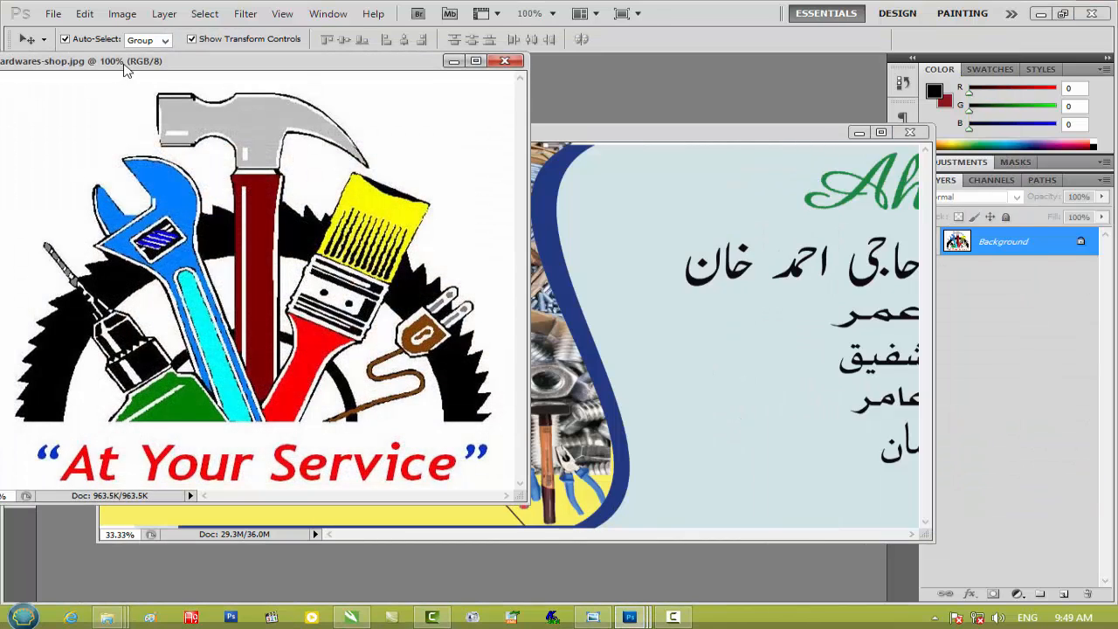
drag(127, 70, 285, 98)
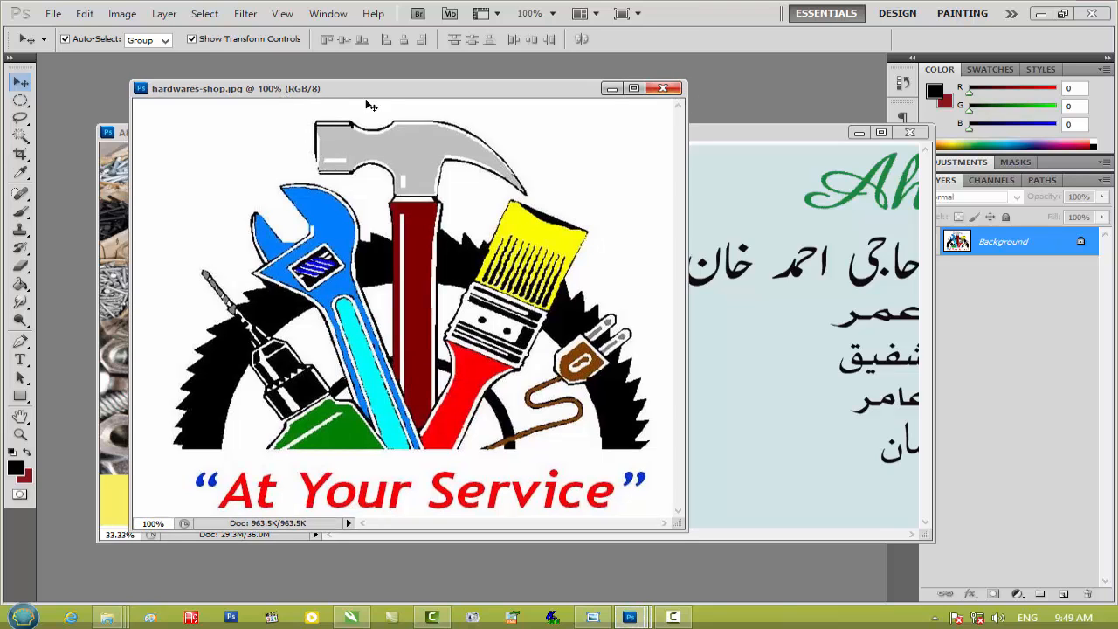
Convert the Background of hardwares-shop.jpg to Layer 0 and delete its white areas using the Magic Wand at tolerance 32
click(21, 135)
click(206, 168)
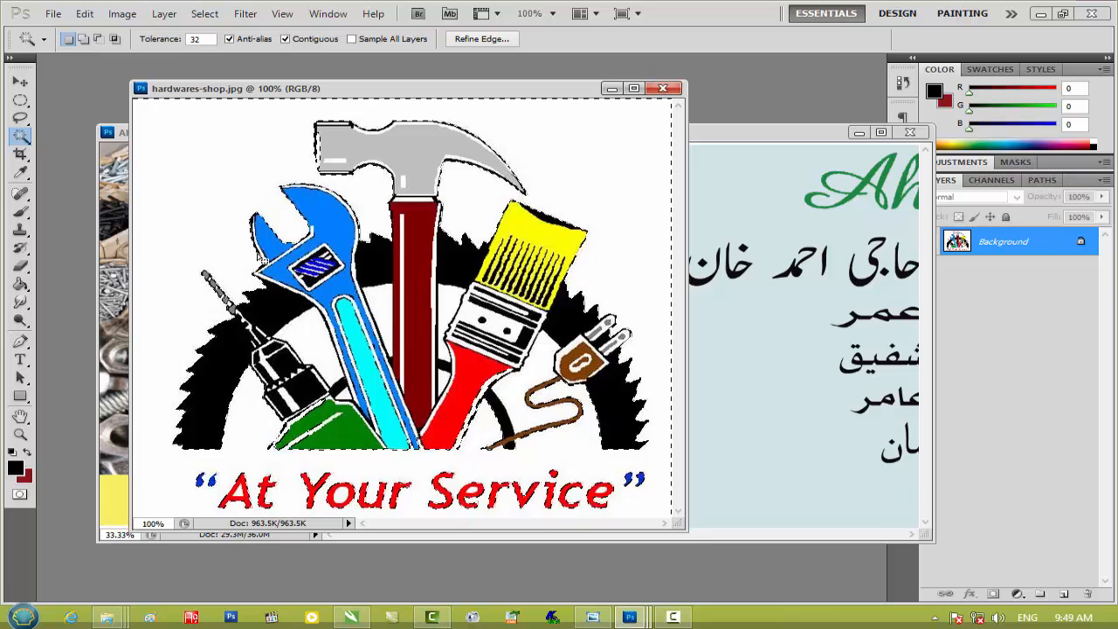
key(shift)
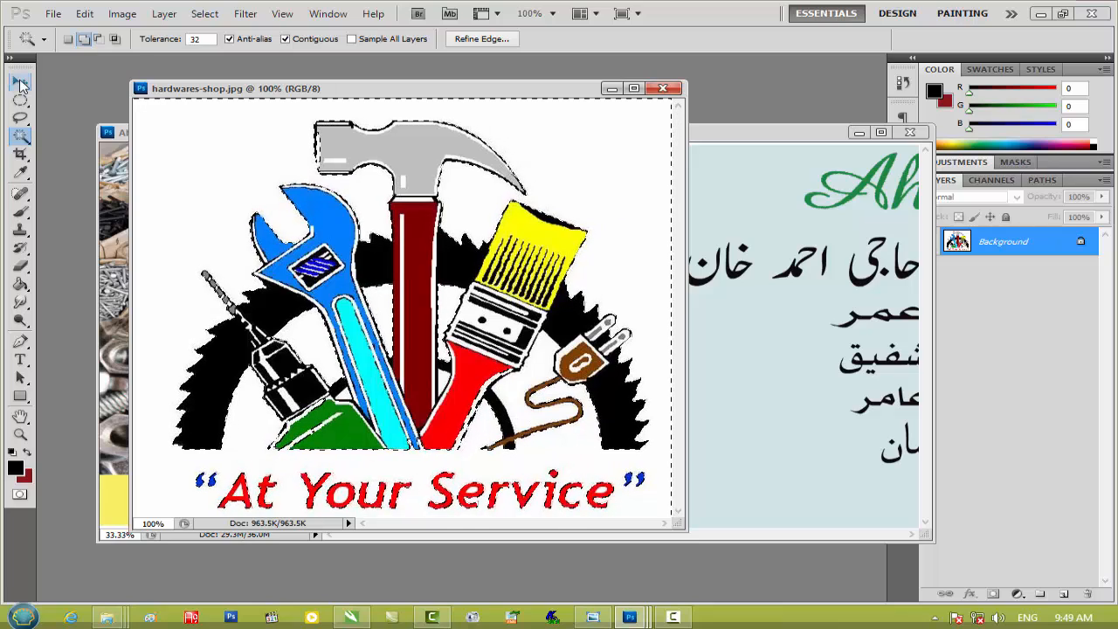
double_click(1010, 253)
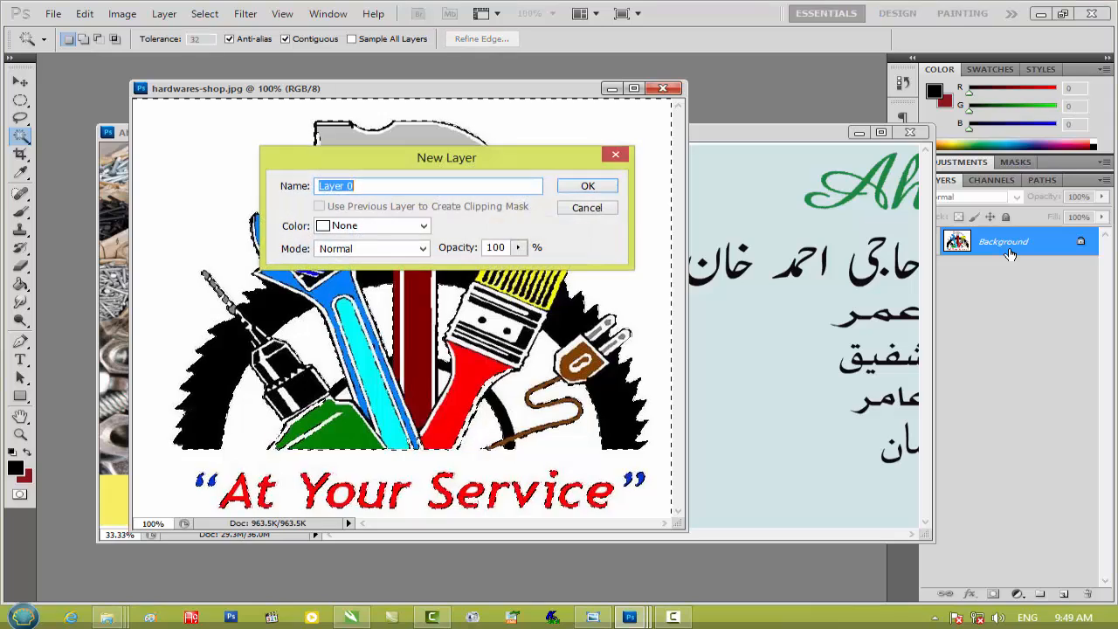
key(Return)
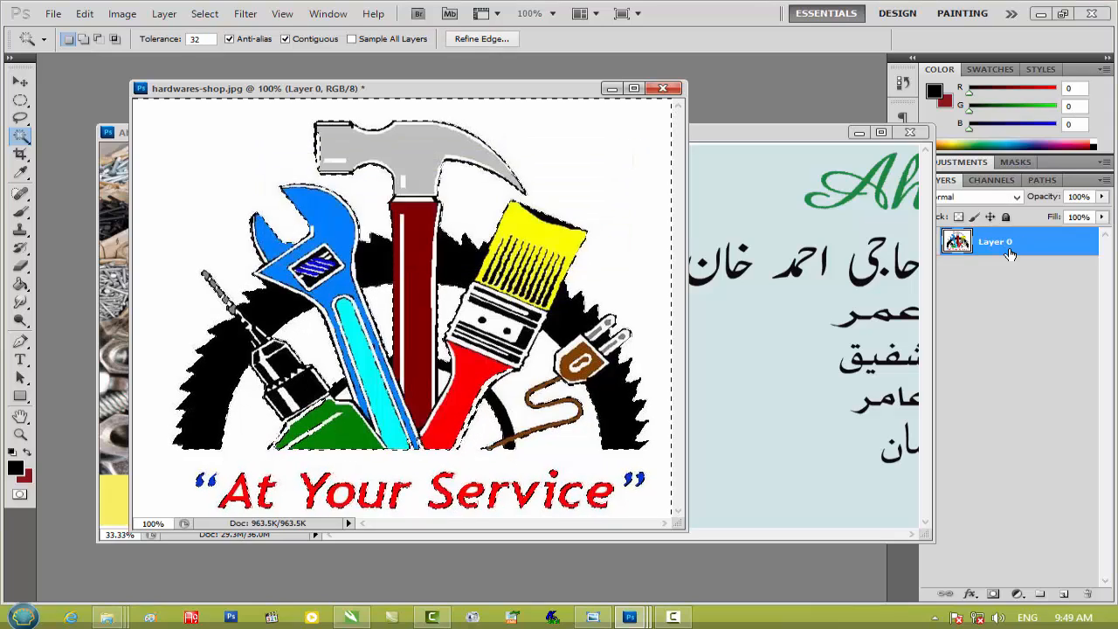
key(Delete)
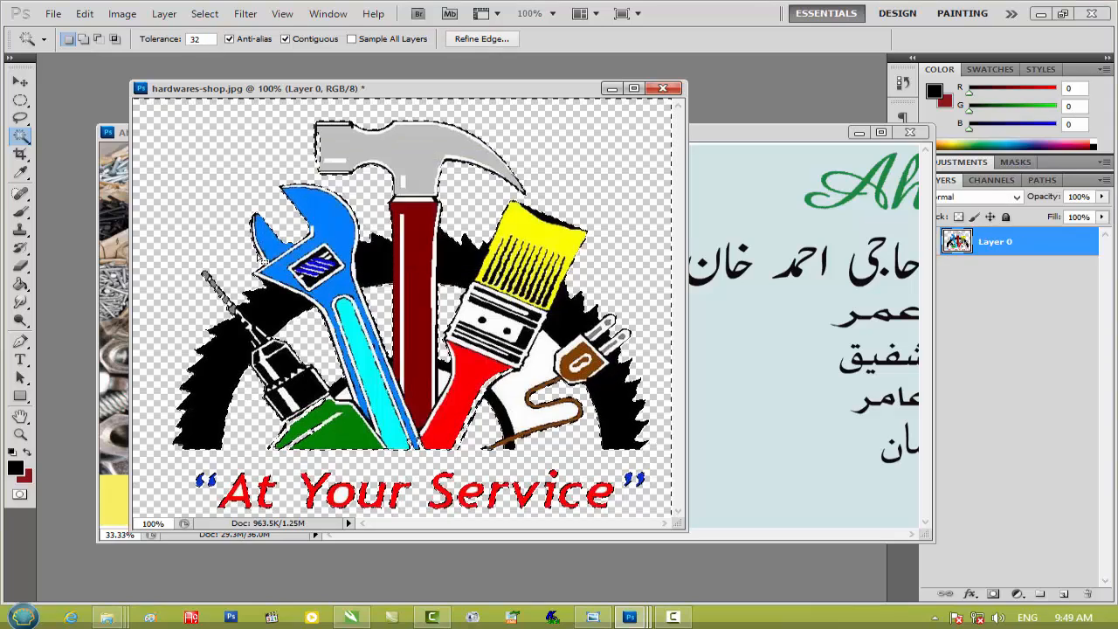
shift+click(521, 390)
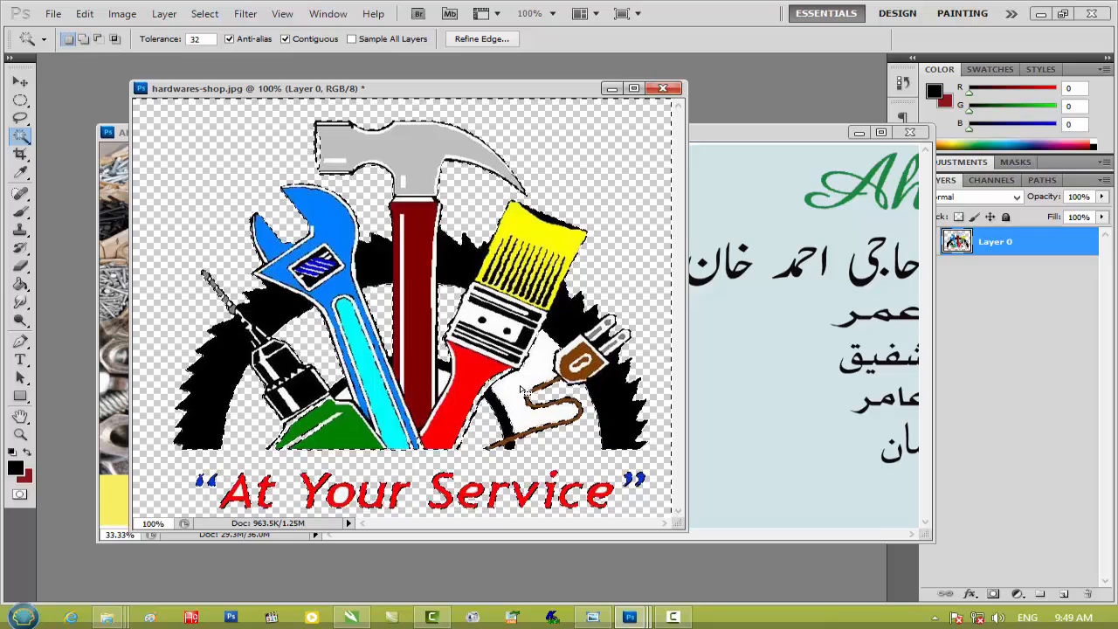
key(Delete)
key(ctrl+d)
Delete the "At Your Service" slogan below the tools using a rectangular marquee selection
click(20, 99)
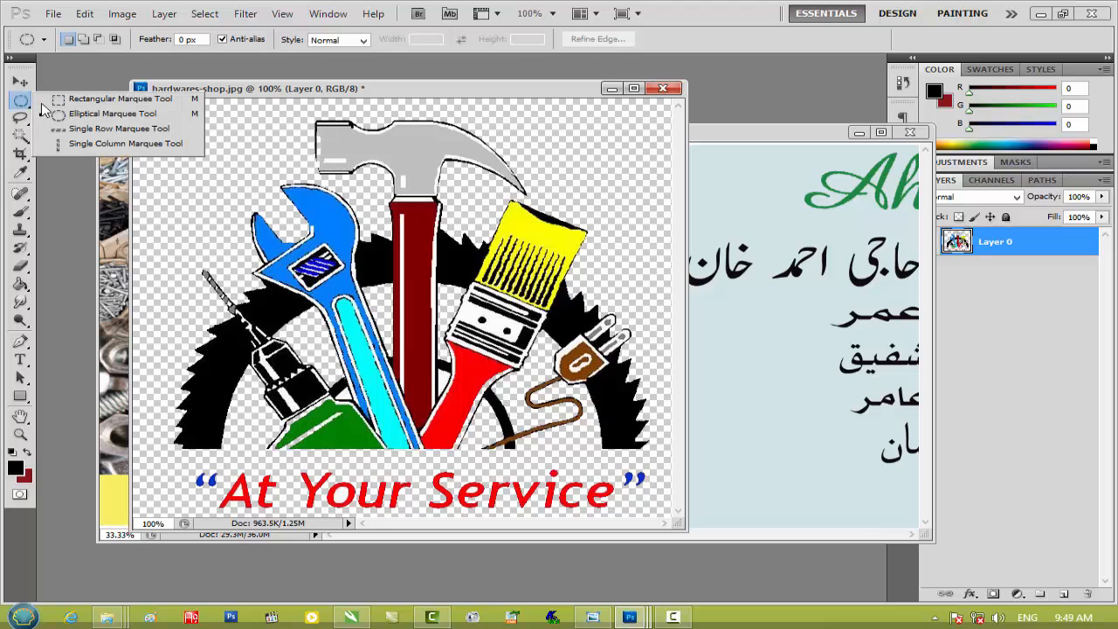
click(87, 99)
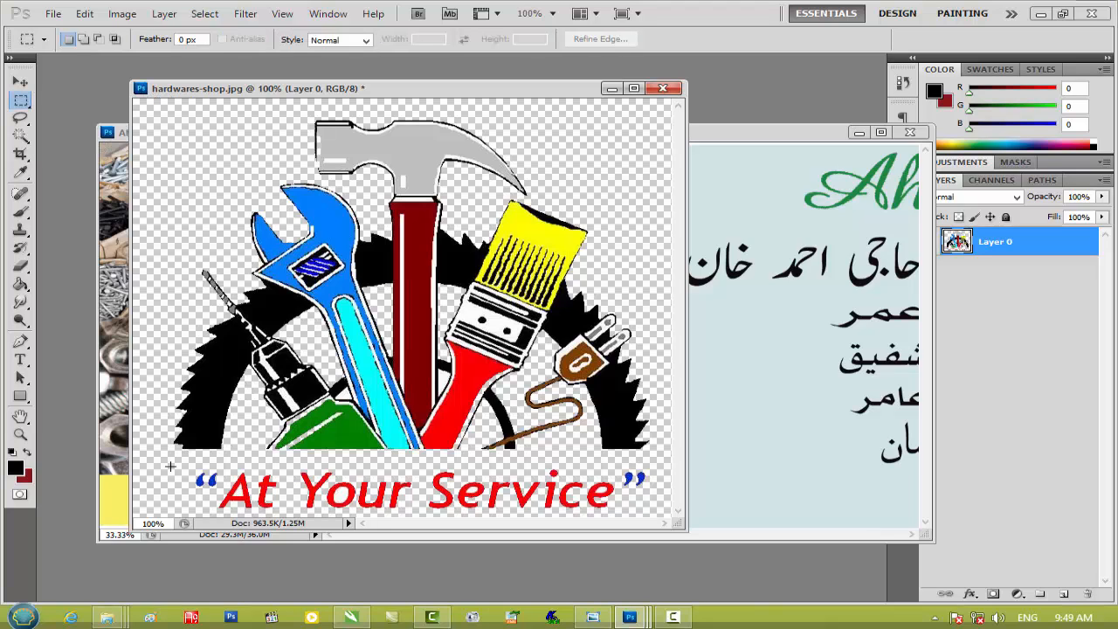
drag(651, 541, 664, 534)
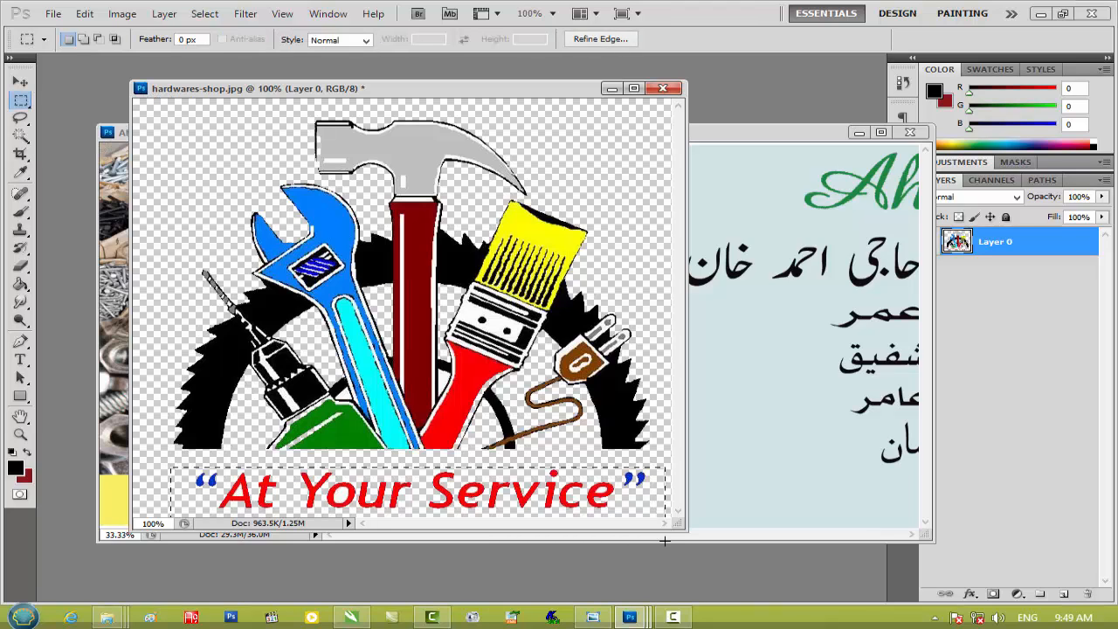
key(Delete)
key(ctrl+d)
Copy the cartoon tools graphic into the banner and nudge it leftward
click(21, 82)
drag(437, 319, 743, 448)
key(shift+Left)
key(shift+Left)
key(shift+Left)
key(shift+Left)
key(shift+Left)
key(shift+Left)
key(shift+Left)
key(shift+Left)
key(shift+Left)
key(shift+Left)
key(shift+Left)
key(shift+Left)
key(shift+Left)
key(shift+Left)
key(shift+Left)
key(shift+Left)
key(shift+Left)
key(shift+Left)
key(shift+Left)
key(shift+Left)
key(shift+Left)
key(shift+Left)
key(shift+Left)
key(shift+Left)
key(shift+Left)
key(shift+Left)
Move the cartoon tools graphic to the banner's lower-left corner and scale it to 204.40% width and 140.14% height
drag(603, 475, 119, 507)
drag(260, 419, 424, 374)
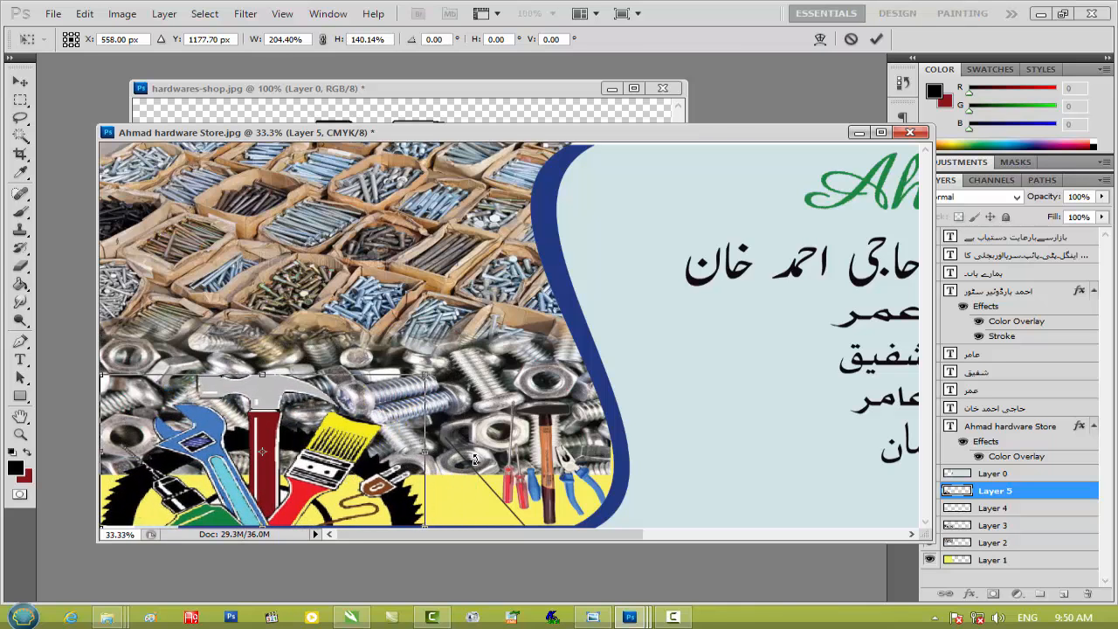
key(Return)
Enlarge the hand-tools layer and move it down and left, closer to the cartoon tools graphic
click(547, 478)
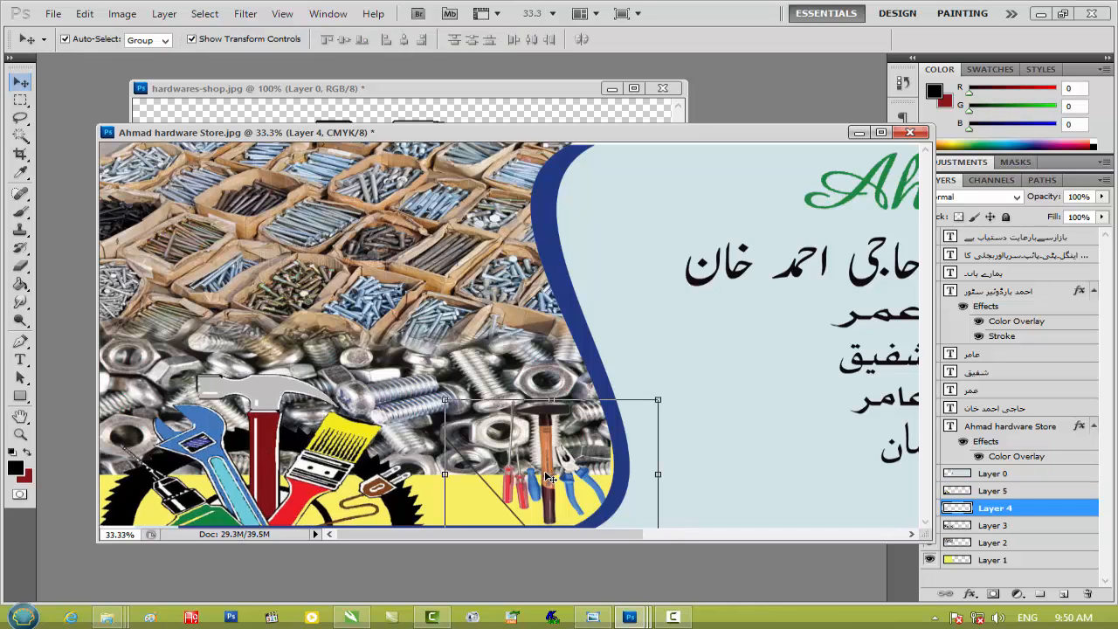
key(ctrl+t)
drag(467, 476, 467, 476)
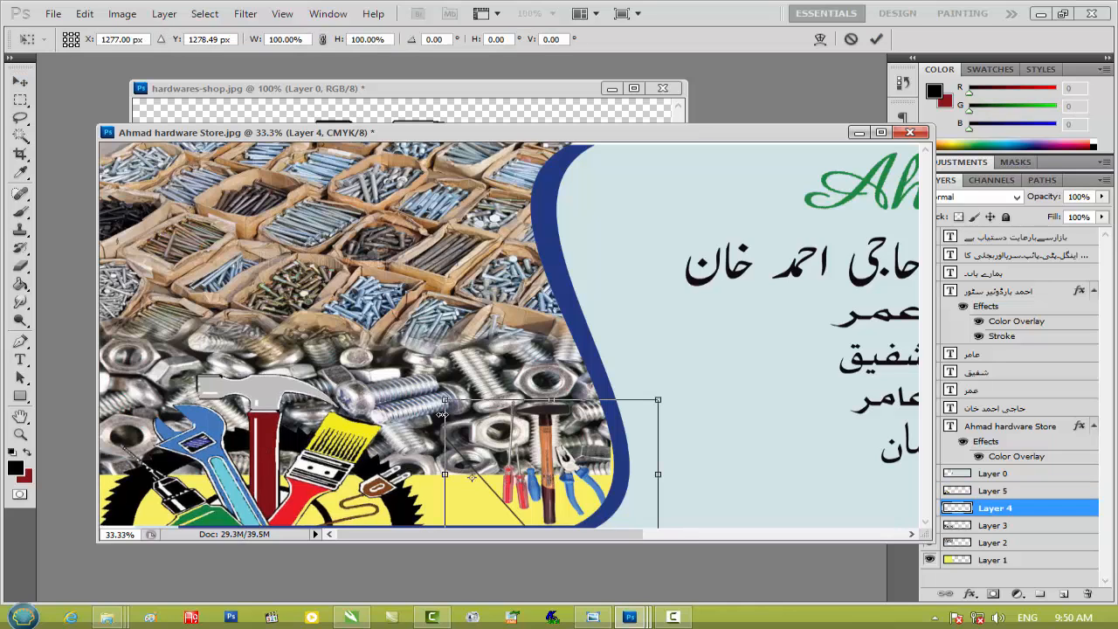
drag(430, 399, 386, 384)
drag(519, 403, 501, 432)
key(Return)
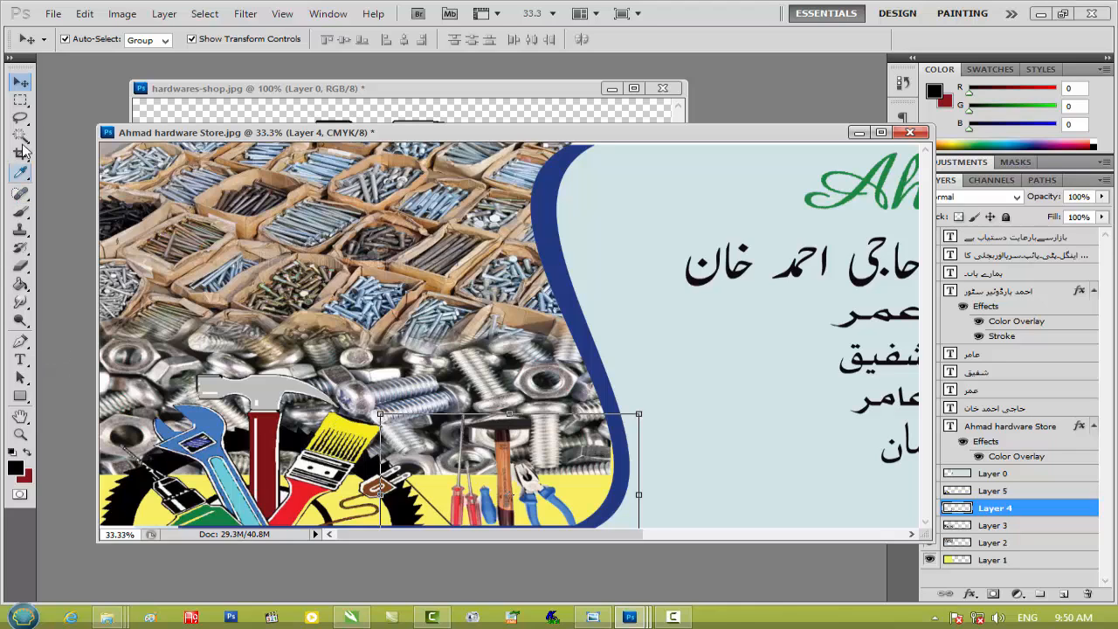
Erase around the left edge of the hand-tools image on Layer 4 with a 250 px eraser at 55% opacity
click(21, 266)
drag(398, 466, 413, 492)
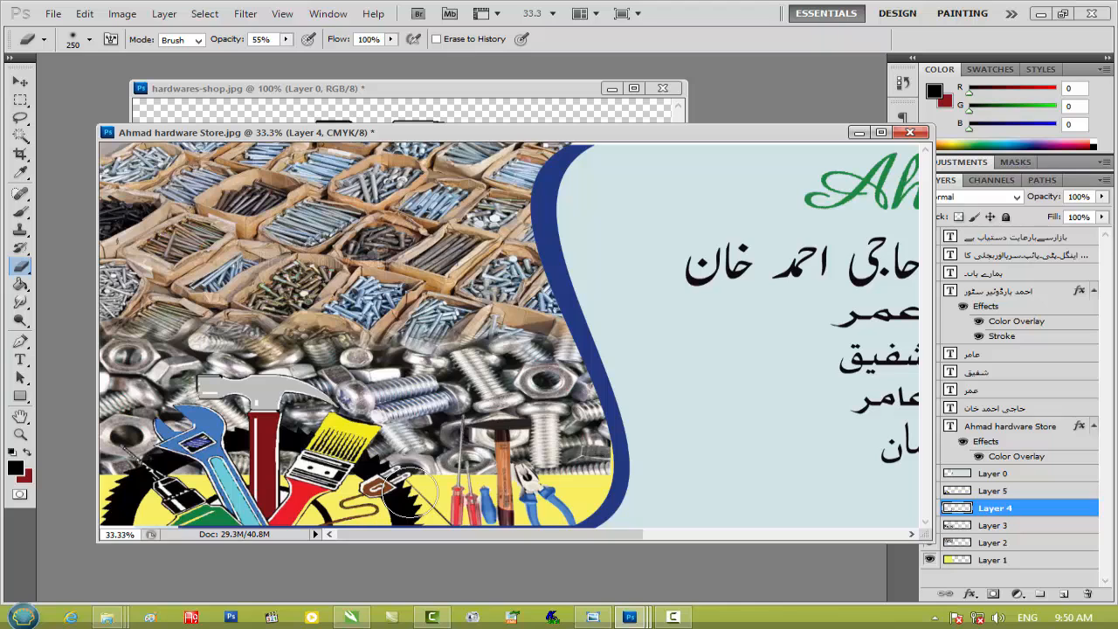
right_click(410, 492)
click(469, 503)
click(386, 465)
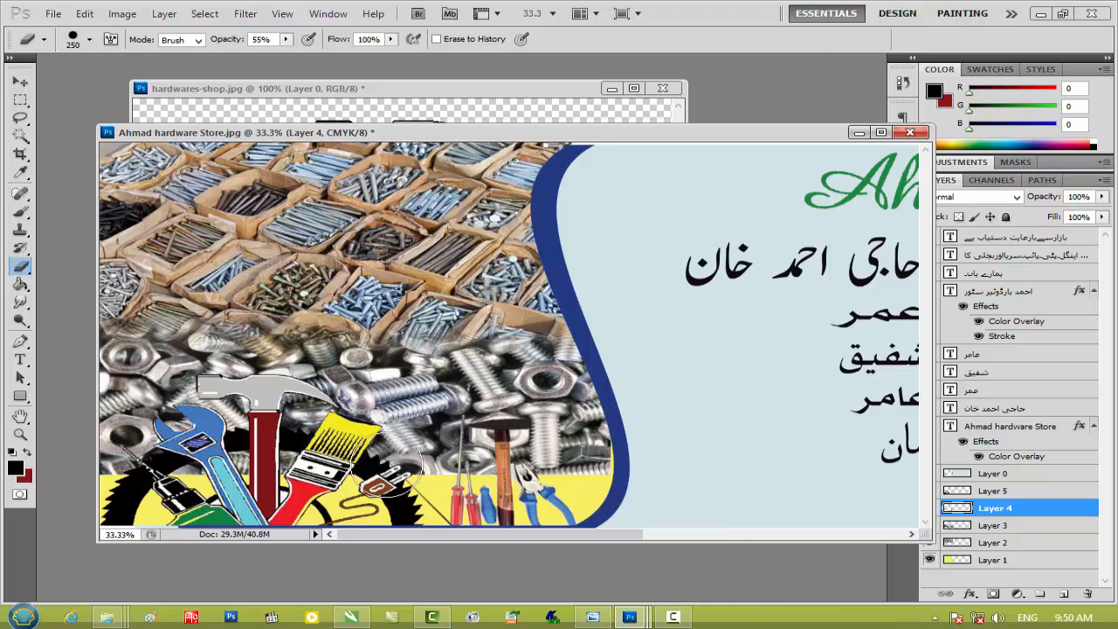
click(402, 492)
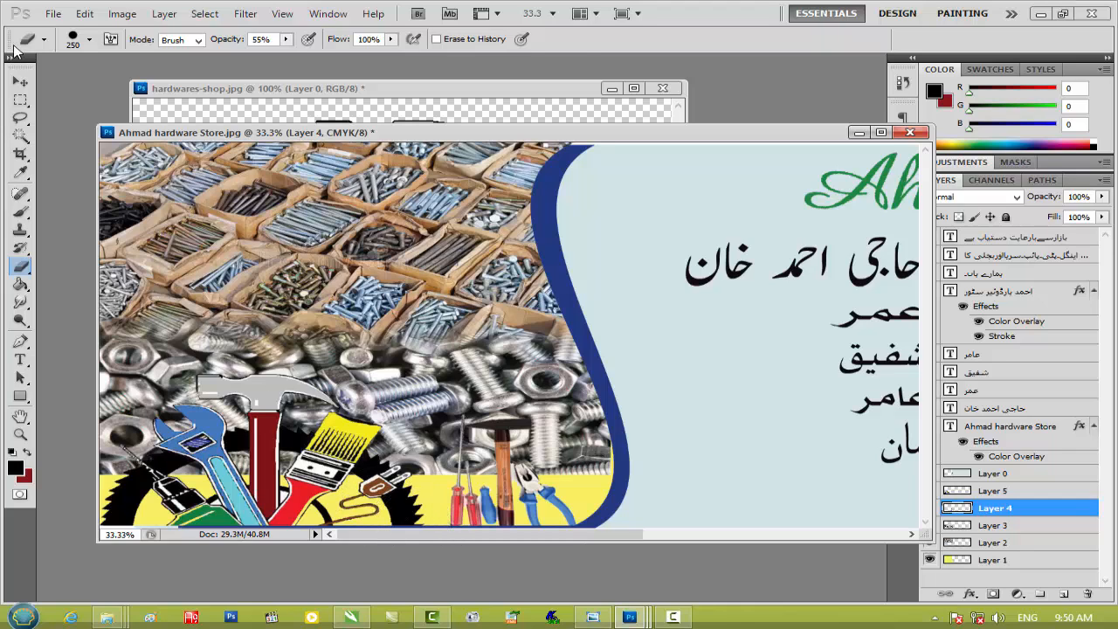
click(18, 85)
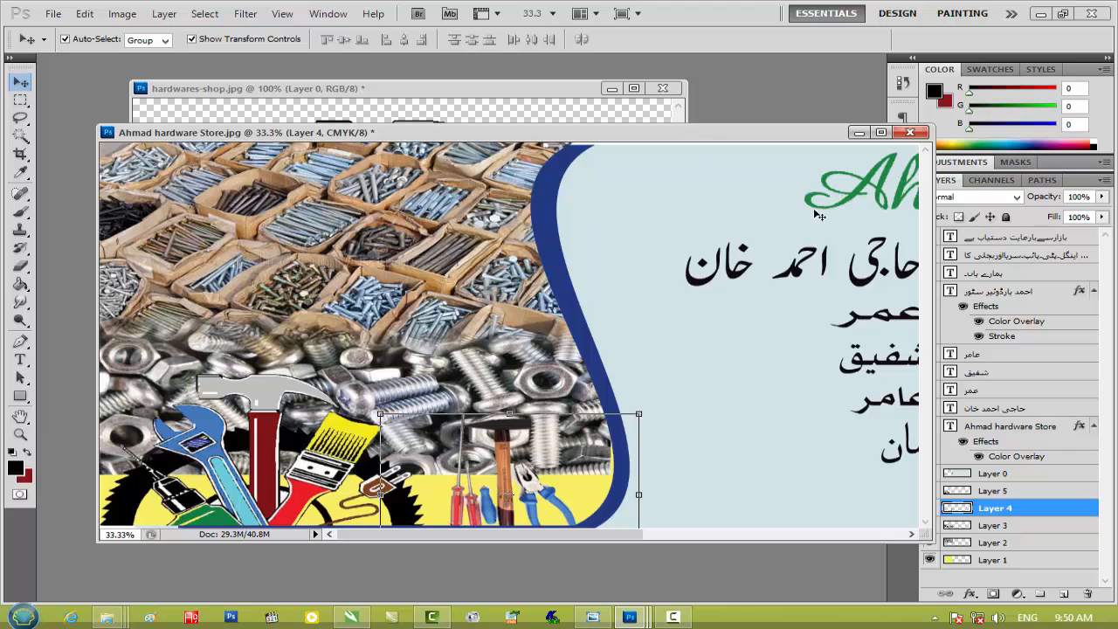
Add a new layer above Layer 4 and set the brush's foreground color to yellow, RGB 240, 238, 40
click(1060, 596)
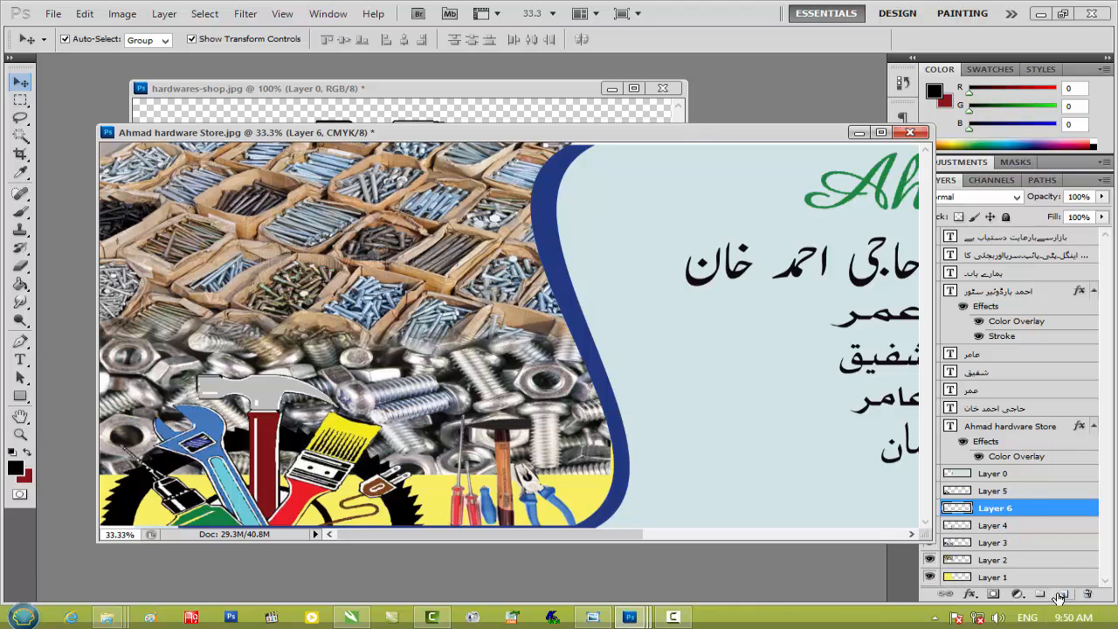
mouse_move(737, 143)
mouse_down()
mouse_move(659, 138)
mouse_move(667, 214)
mouse_move(719, 173)
mouse_move(718, 151)
mouse_up()
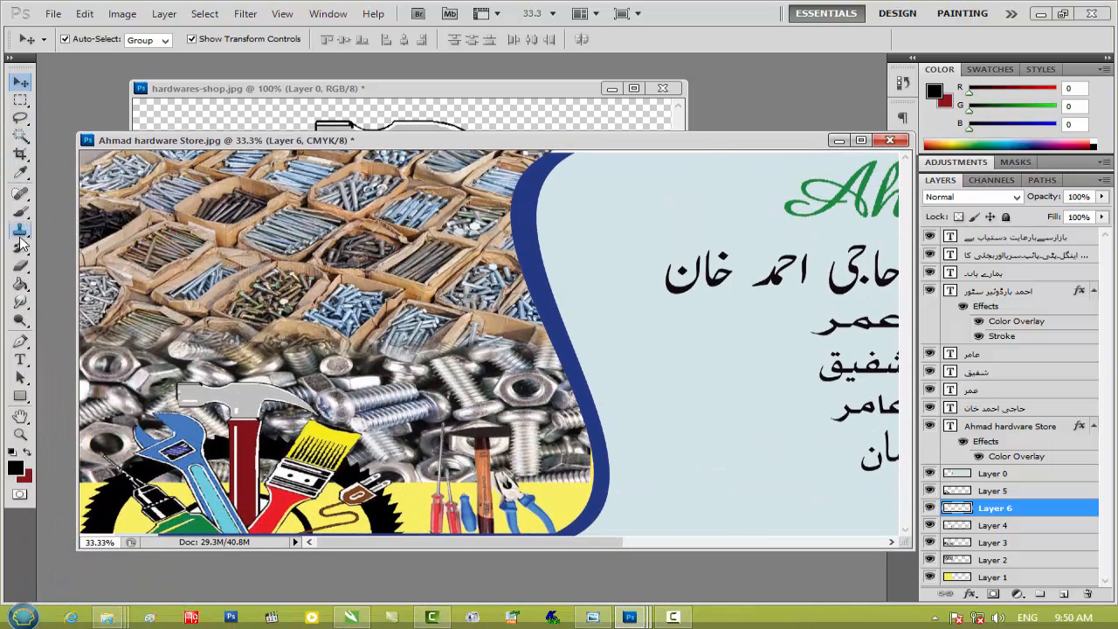
click(20, 210)
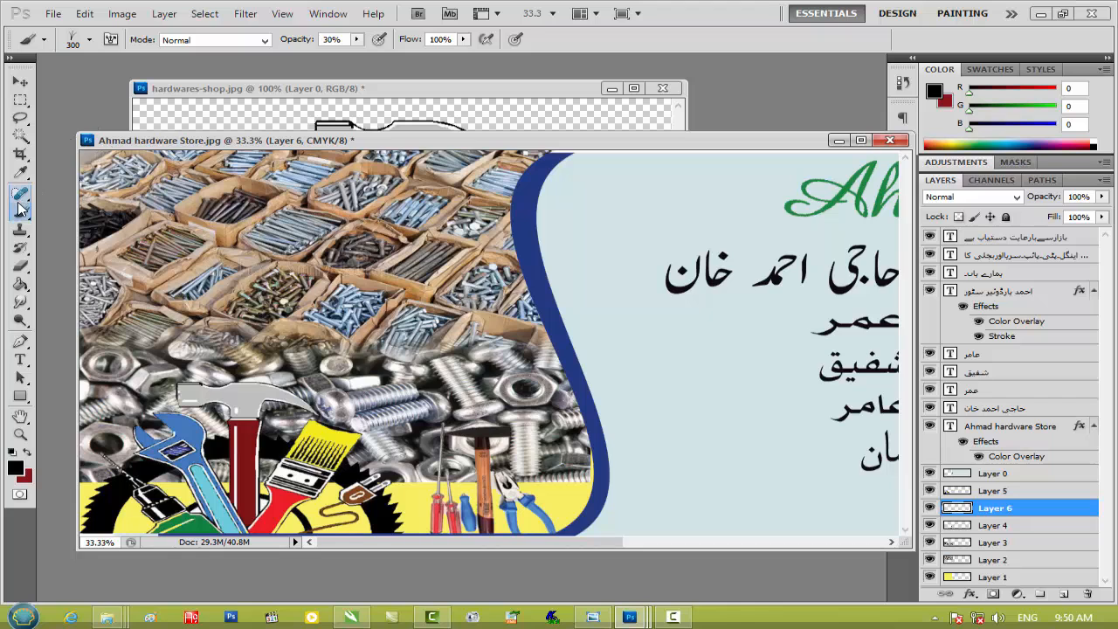
click(28, 456)
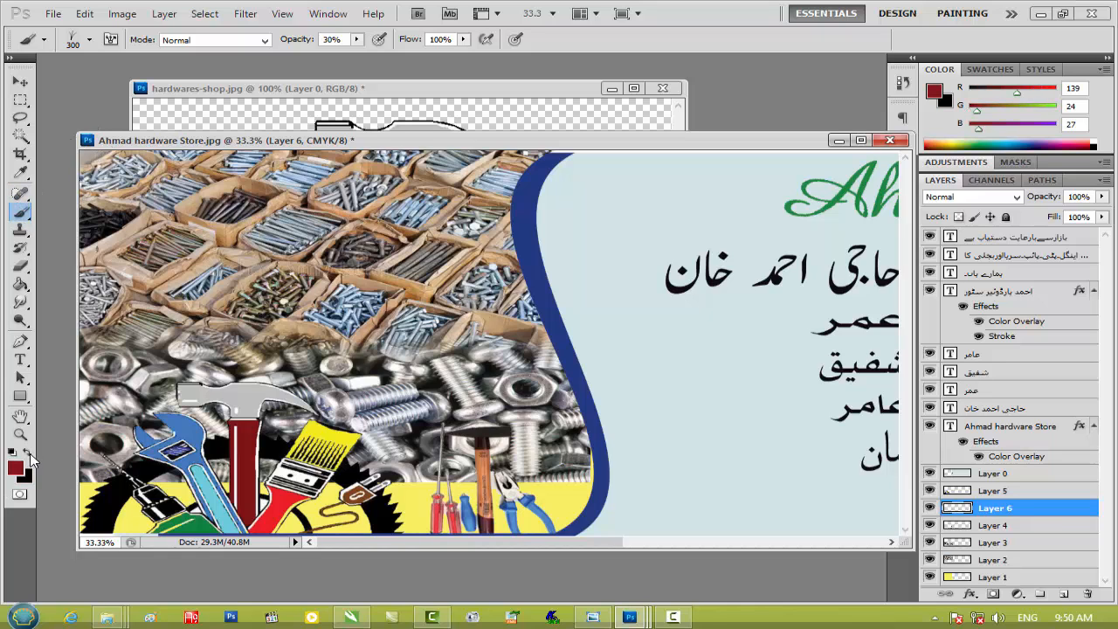
click(17, 470)
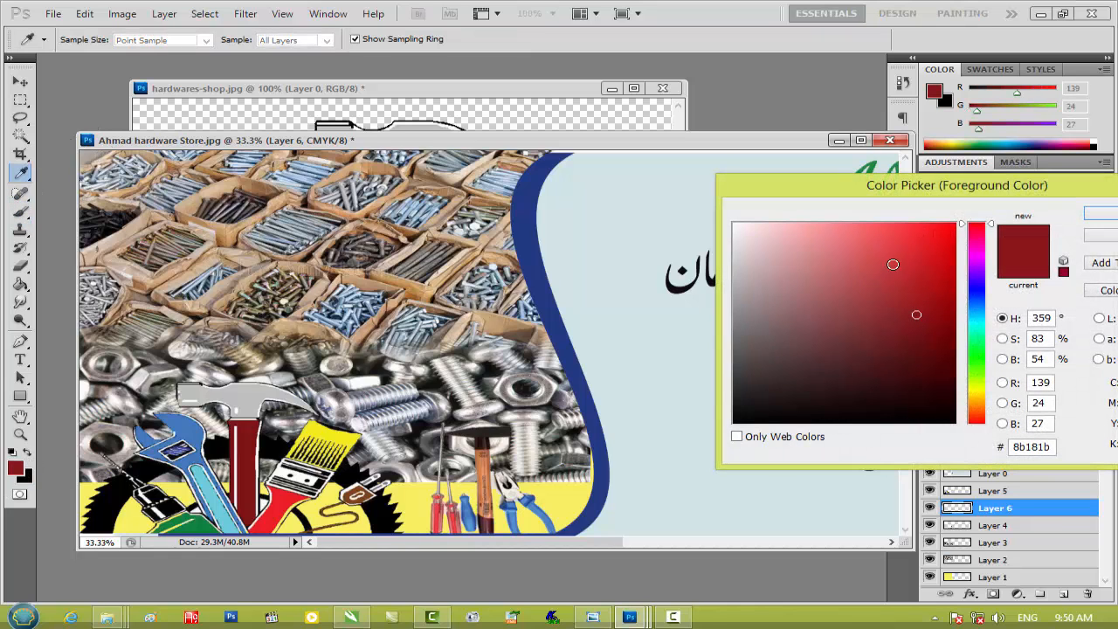
click(975, 390)
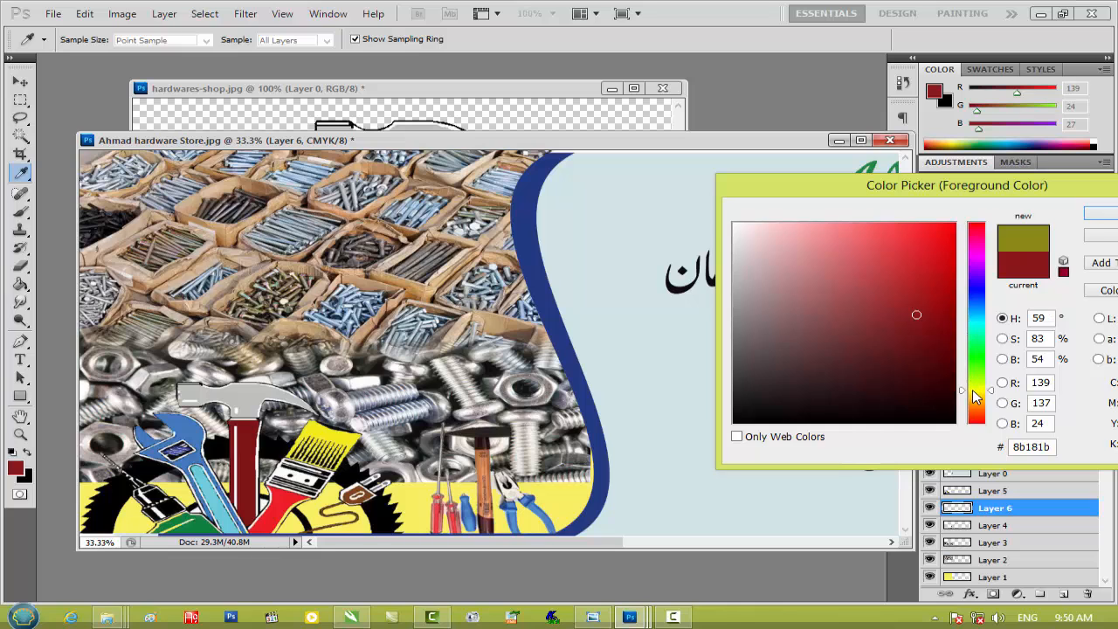
click(919, 234)
click(1111, 217)
key(b)
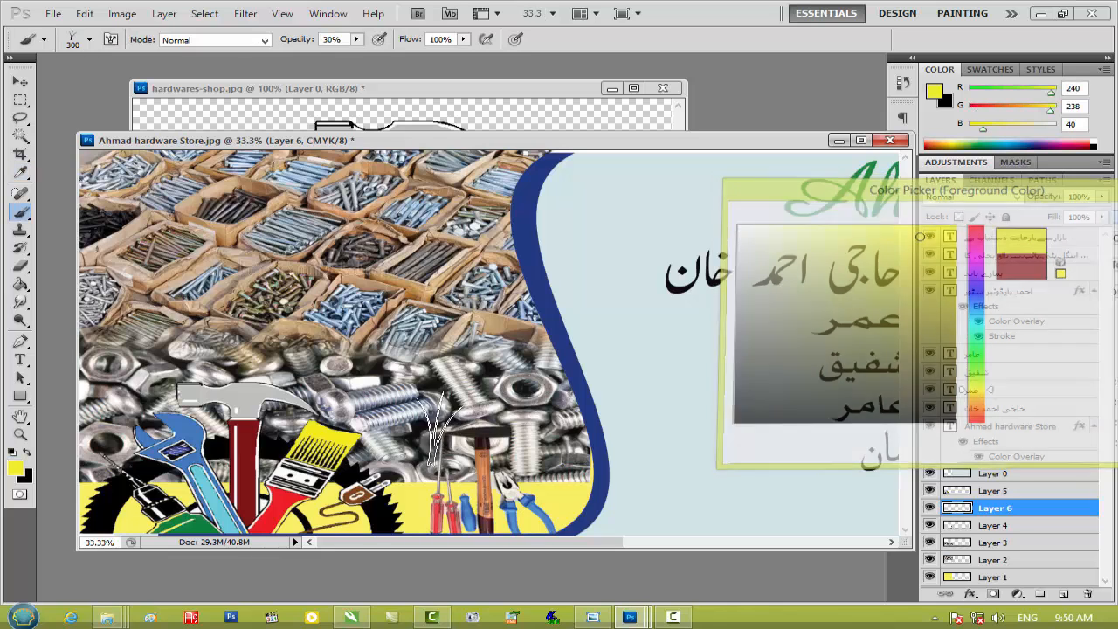
Paint a soft yellow dab over the bolts on the new layer with a 300 px brush at 0% hardness
right_click(288, 441)
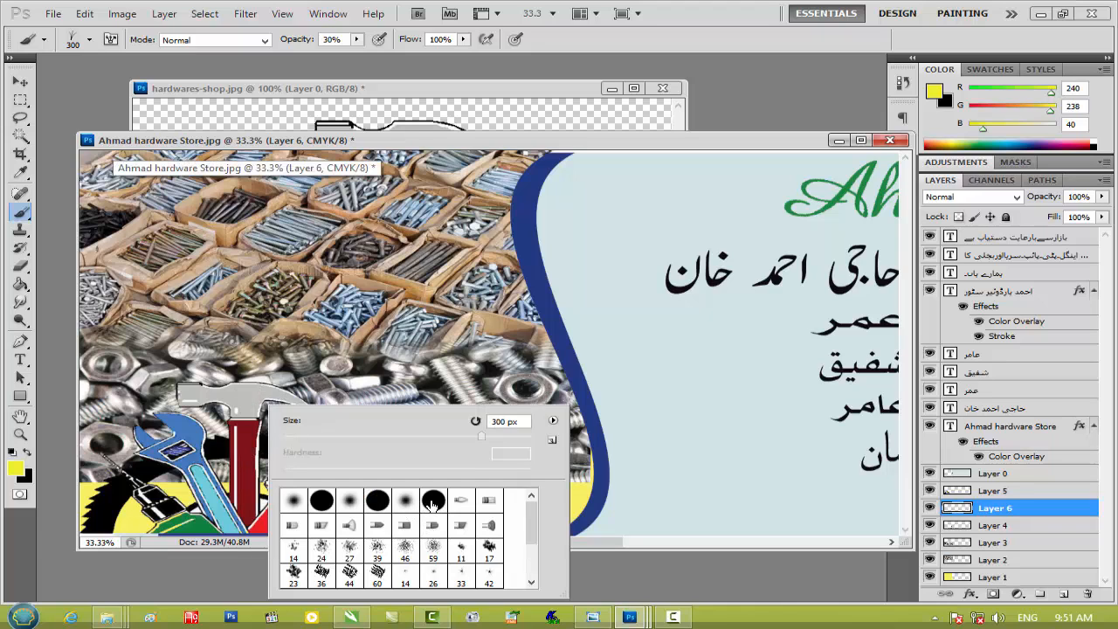
click(351, 509)
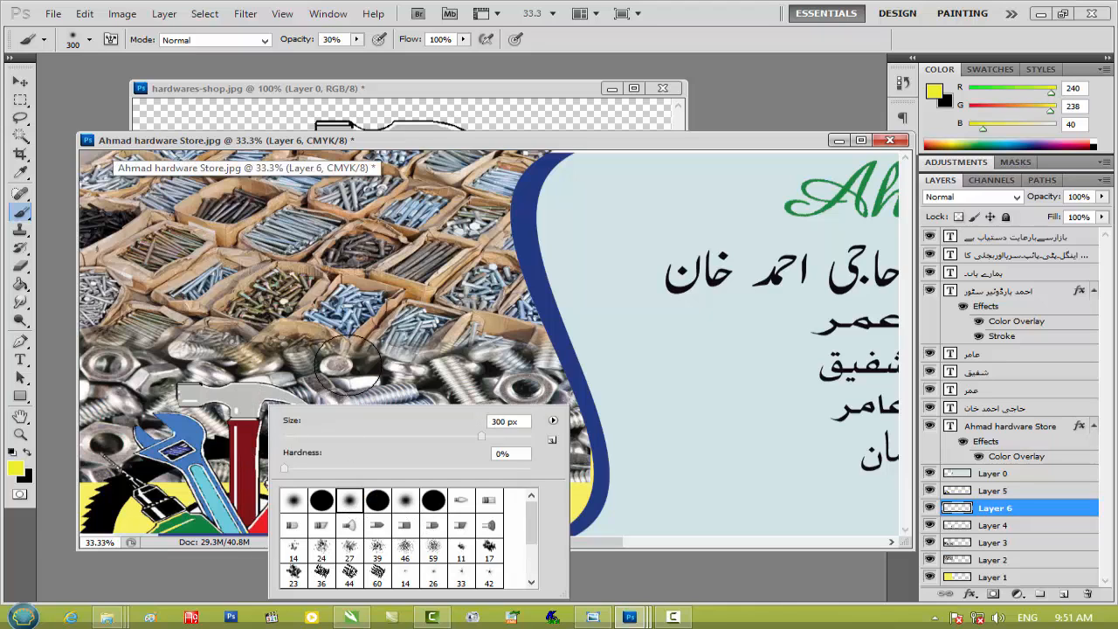
click(320, 350)
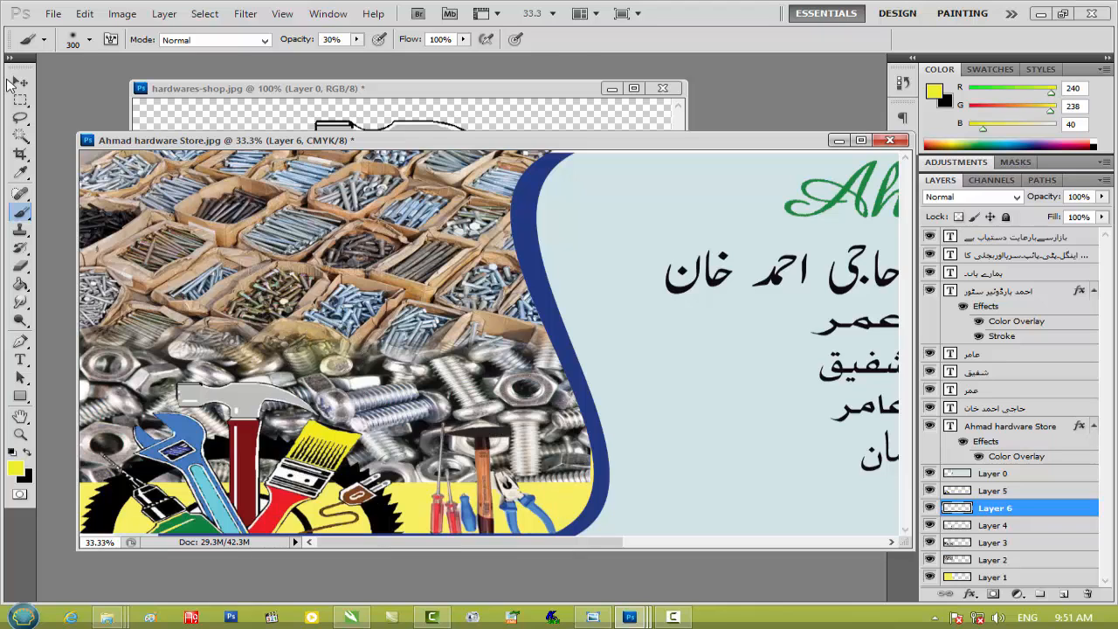
Scale the yellow dab to 311.09% width and 234.13% height and move it down behind the cartoon tools
click(20, 81)
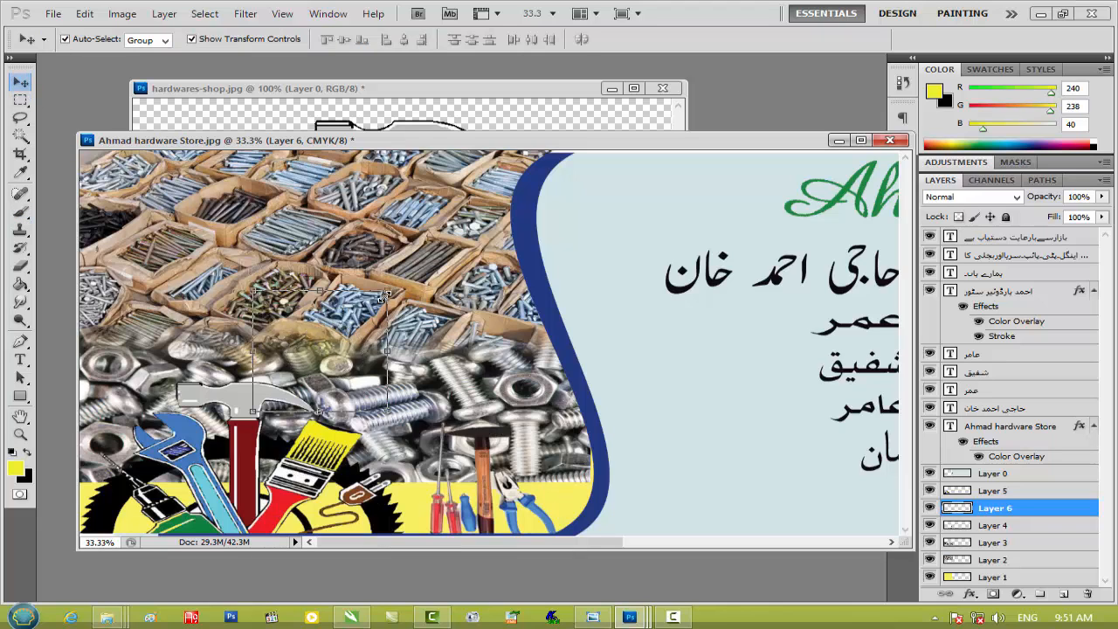
drag(385, 294, 476, 209)
drag(481, 351, 579, 351)
drag(364, 356, 309, 524)
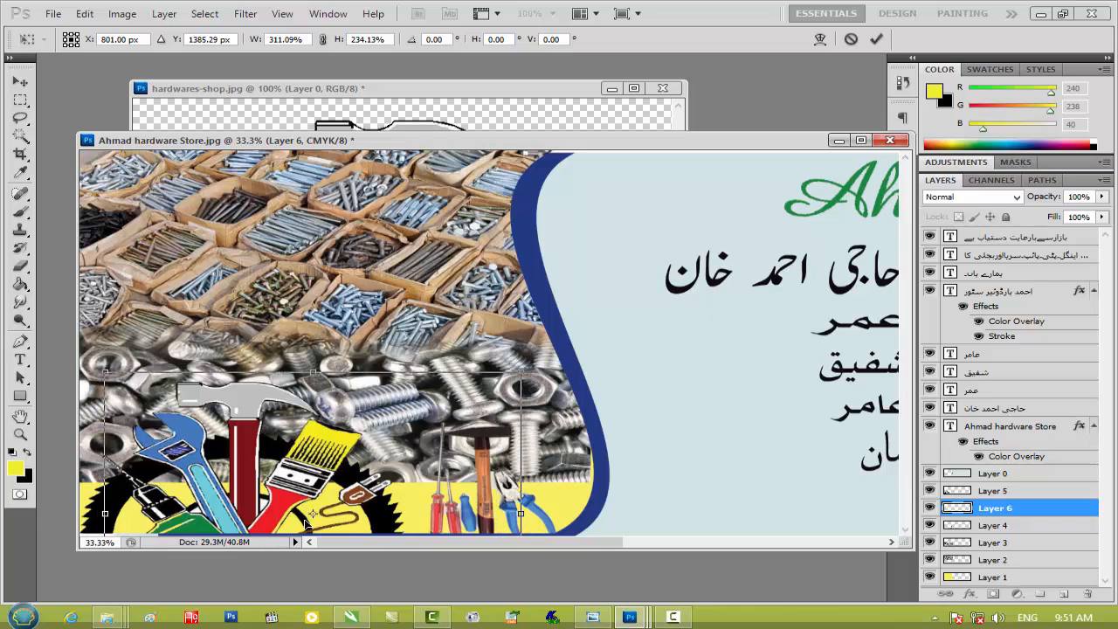
key(Return)
Hide the yellow background Layer 1 and stretch the nuts-and-bolts photo down to the banner's lower edge at 127.90% height
click(423, 503)
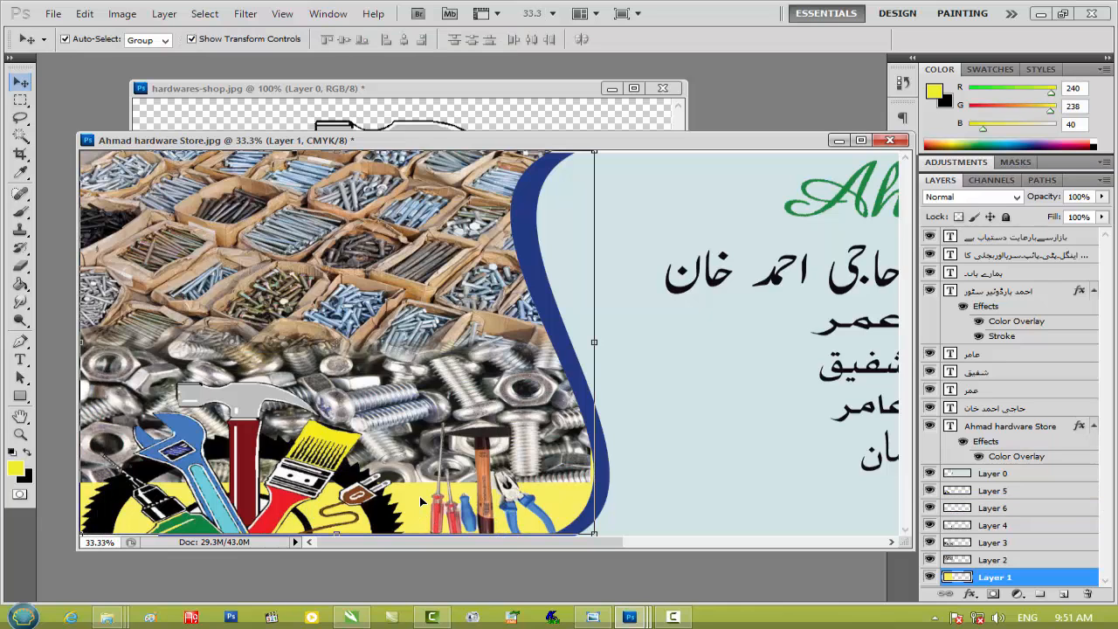
click(929, 578)
click(535, 472)
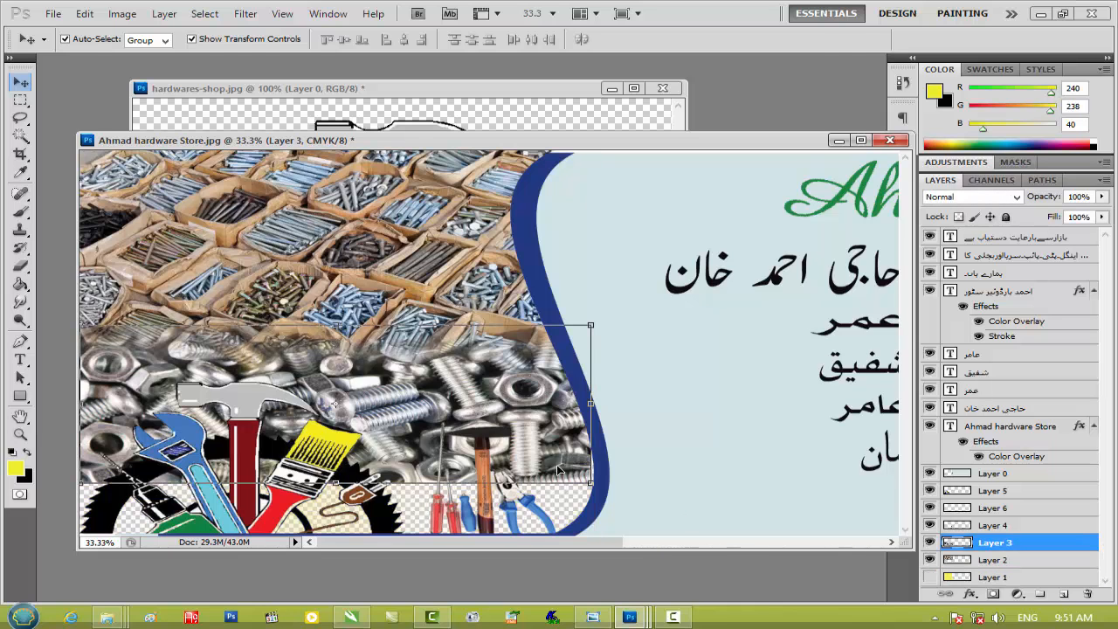
key(ctrl+t)
drag(563, 489, 558, 528)
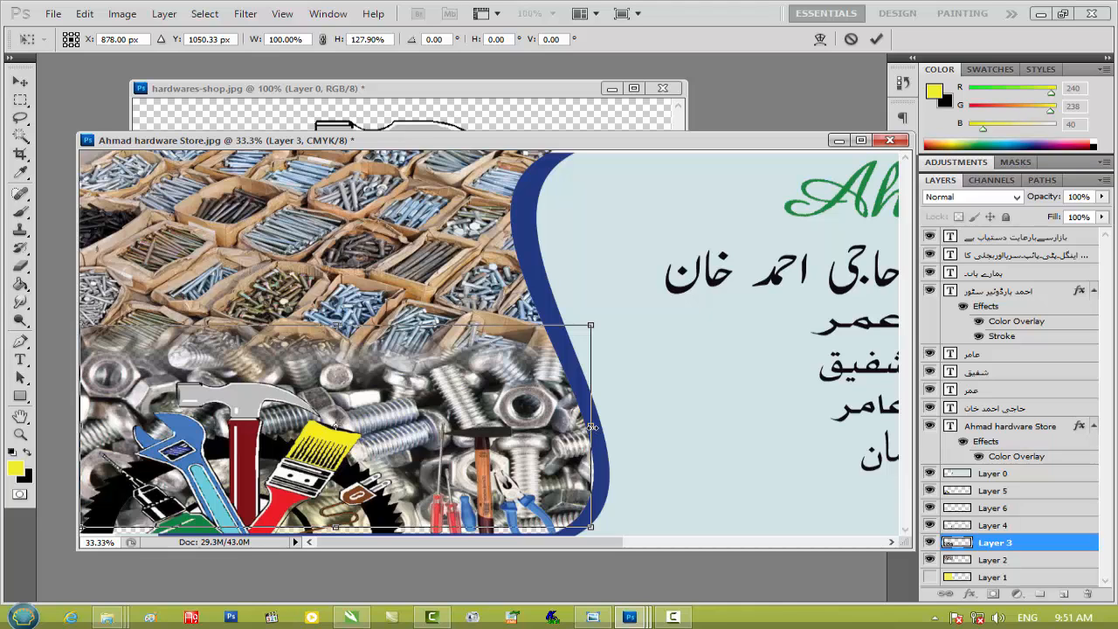
key(Return)
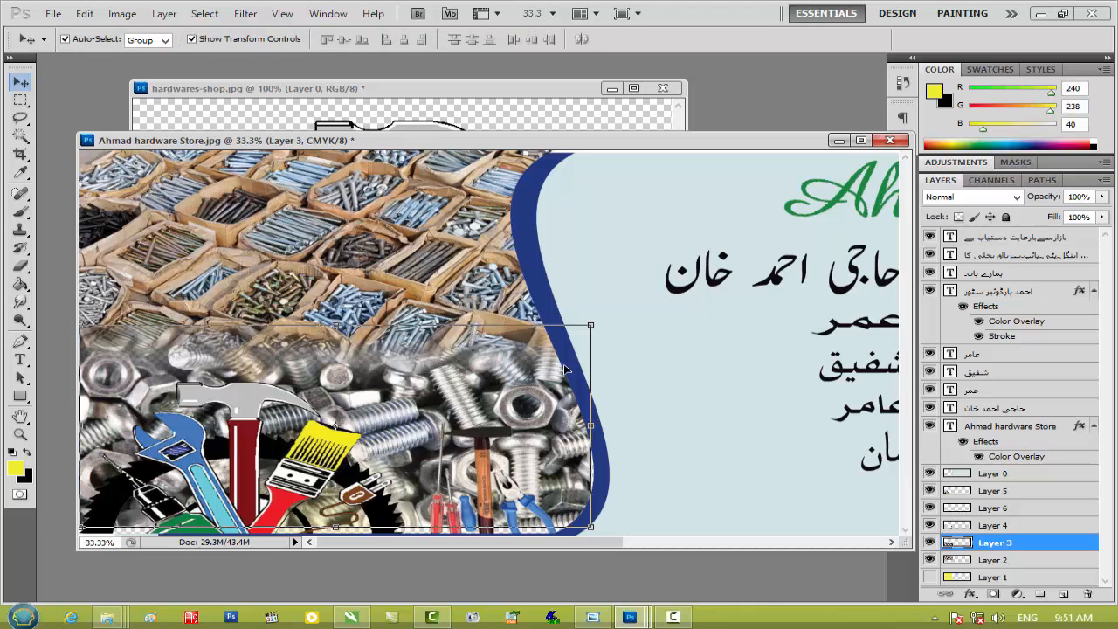
Close hardwares-shop.jpg without saving and open Adolf-Wood.png from the image folder in Photoshop
click(662, 88)
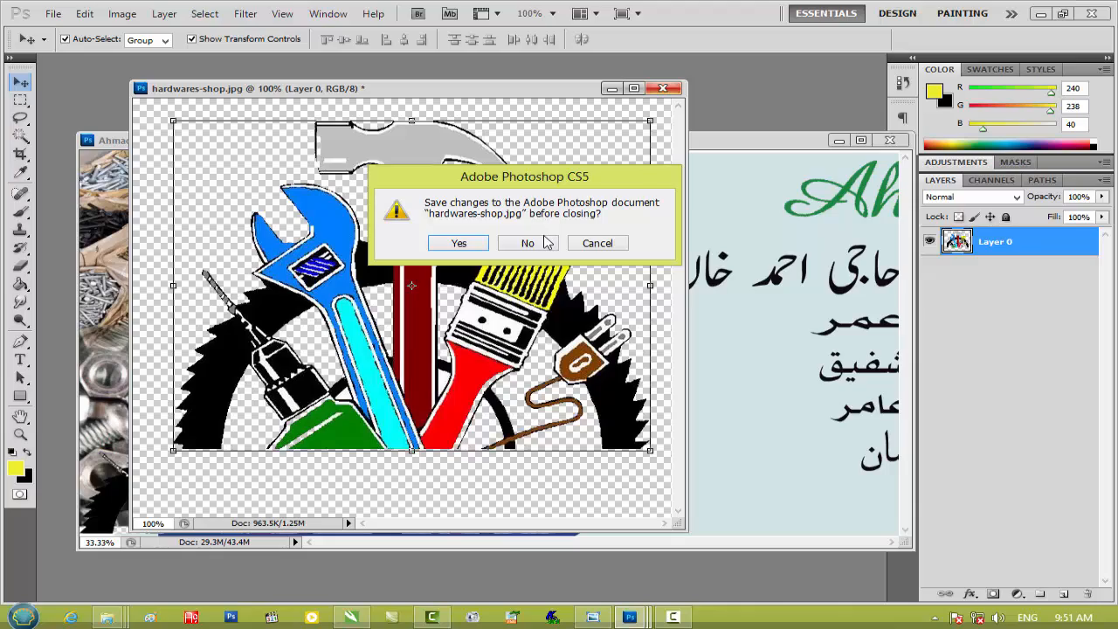
click(528, 243)
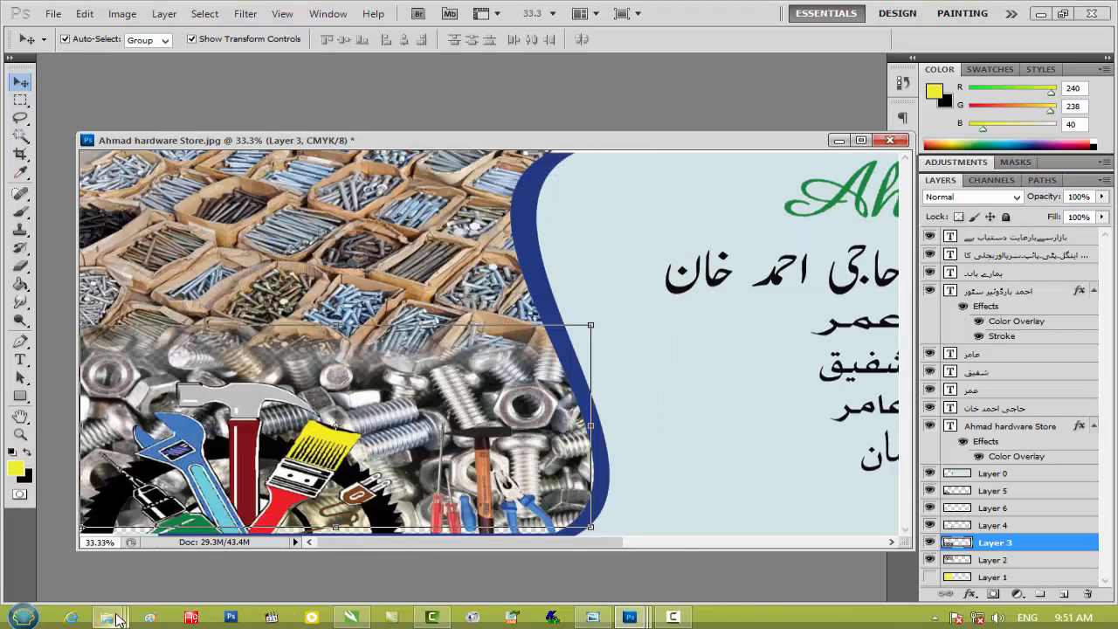
mouse_move(107, 616)
click(464, 545)
drag(515, 157, 211, 109)
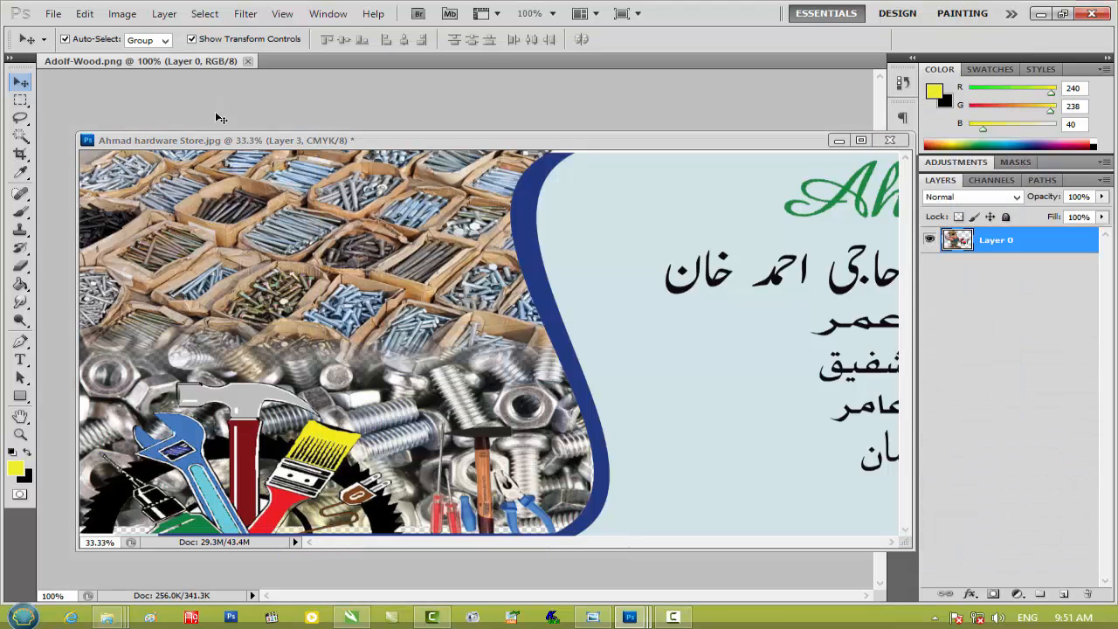
Copy the cartoon handyman from Adolf-Wood.png into the banner and move its layer above Layer 0
drag(486, 66, 445, 94)
drag(137, 176, 773, 503)
click(716, 483)
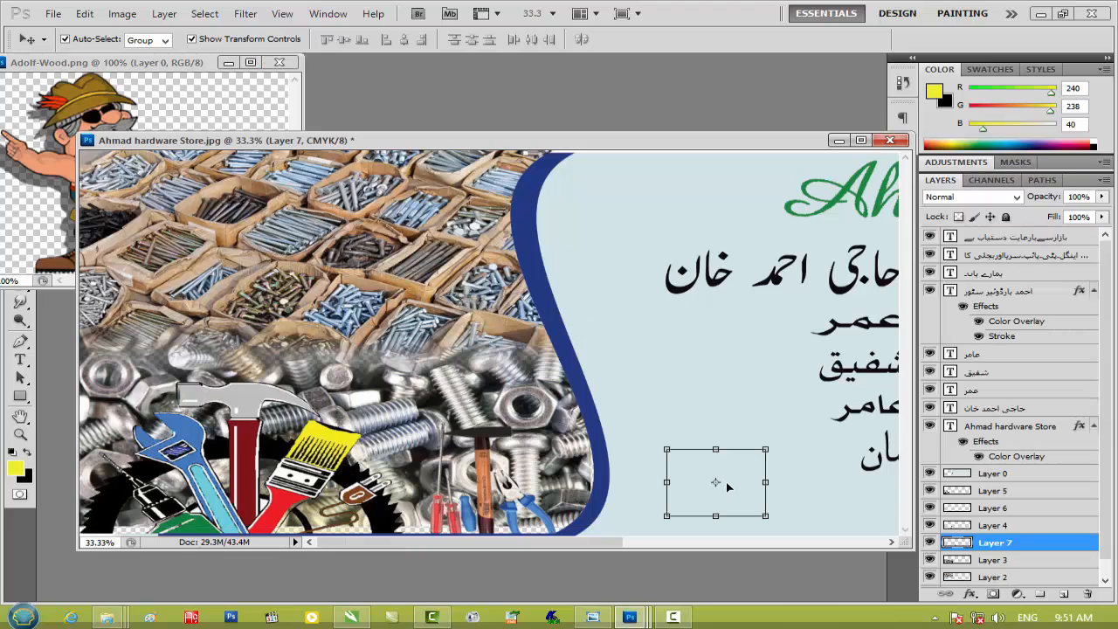
drag(1091, 535, 1016, 470)
Scale the cartoon handyman to 235.14% width and 243.73% height, standing at the banner's lower edge beside the blue curve
drag(765, 448, 830, 405)
drag(692, 477, 665, 453)
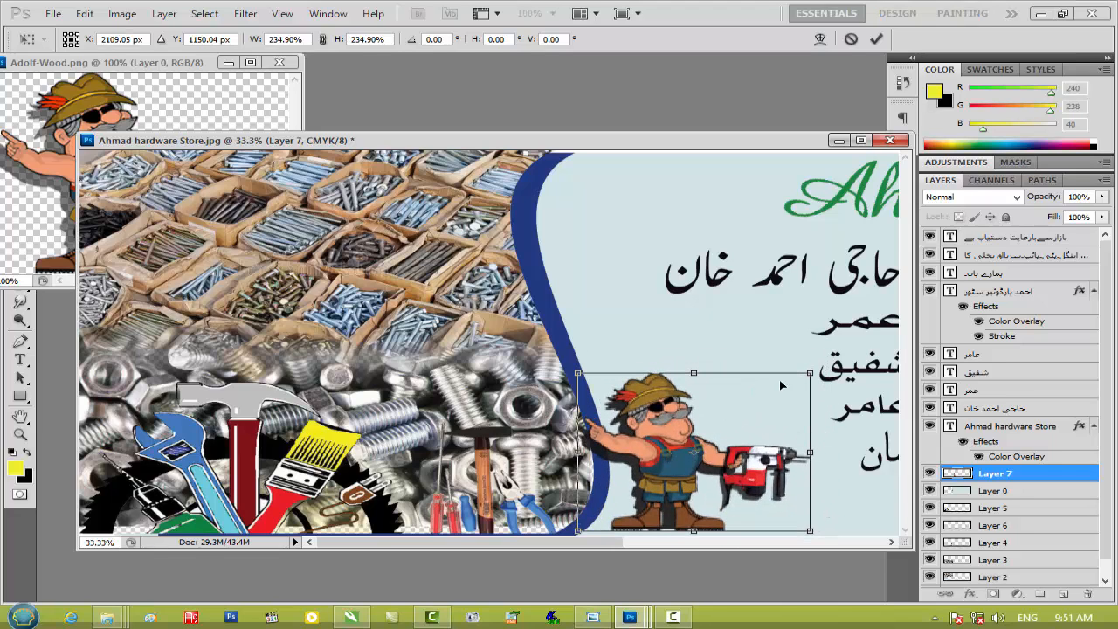
drag(808, 371, 811, 364)
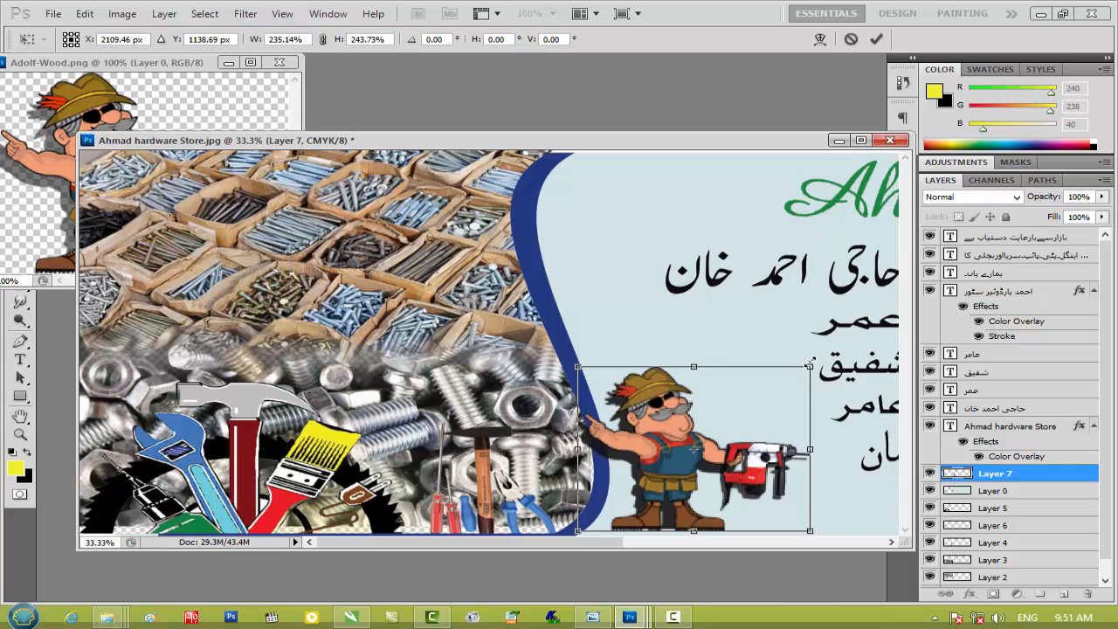
key(Return)
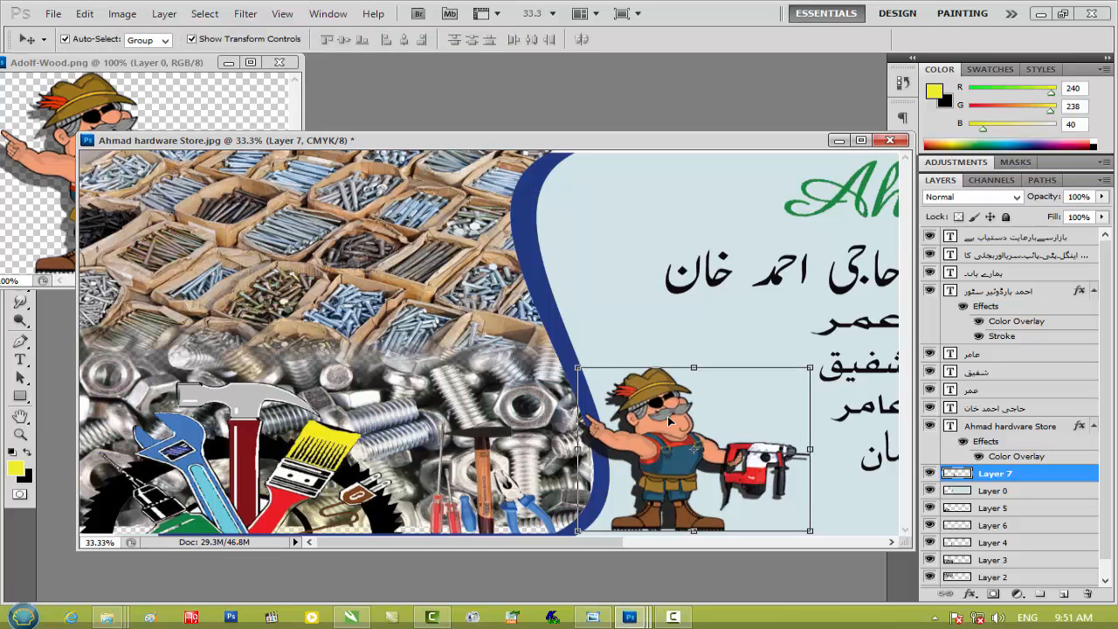
Save a JPEG copy of the banner to the Desktop as Ahmad hardware Store1.jpg with quality 8 and Baseline ("Standard") format
key(ctrl+minus)
key(ctrl+minus)
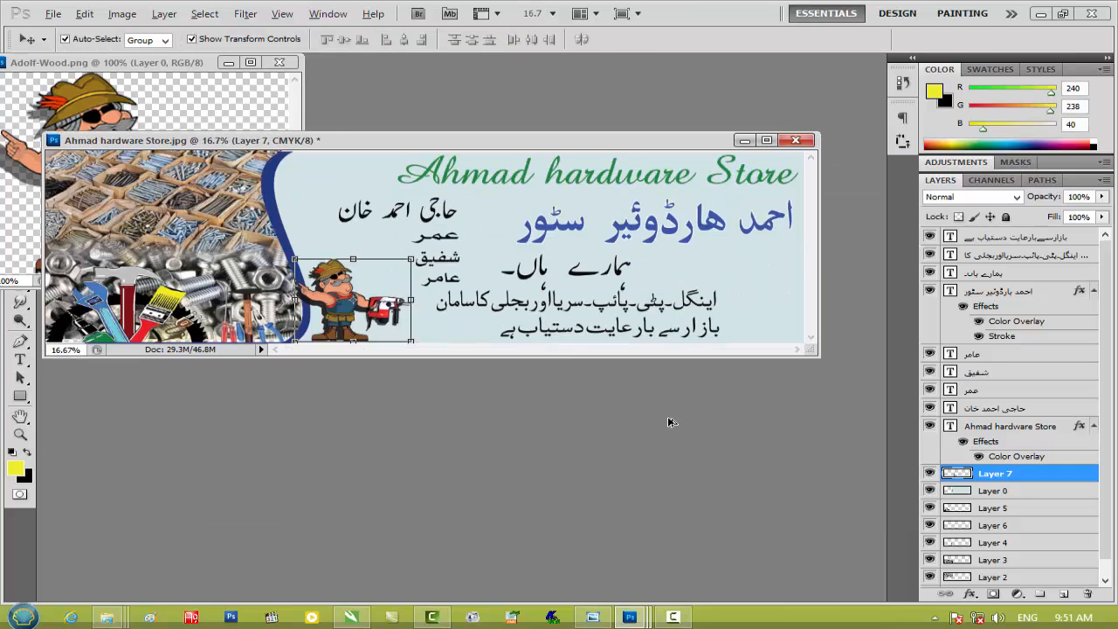
drag(417, 145, 453, 180)
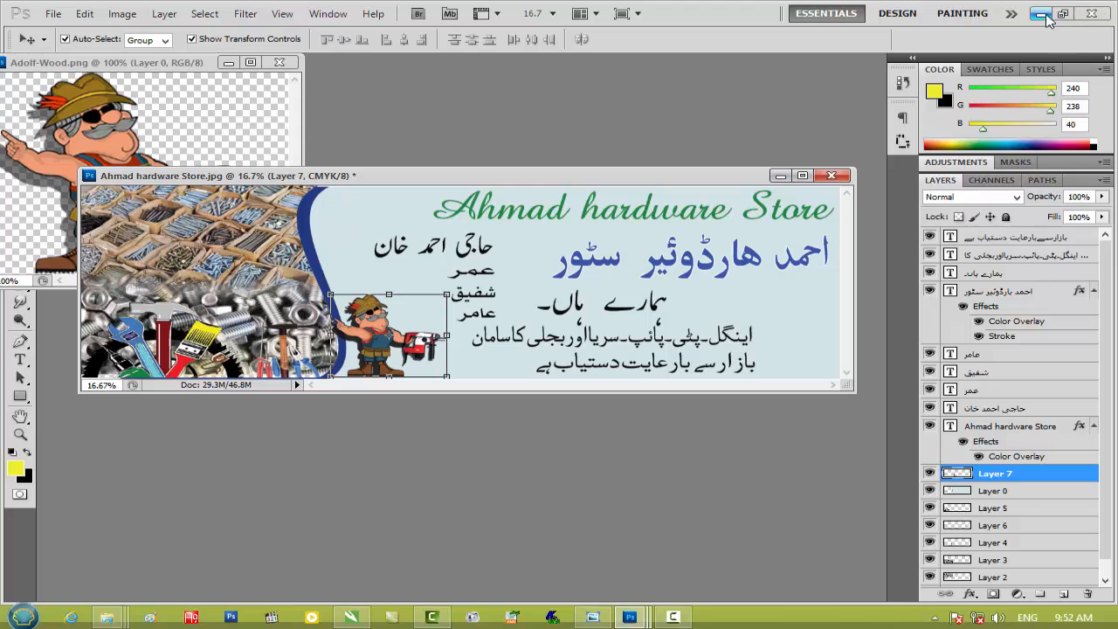
key(ctrl+shift+s)
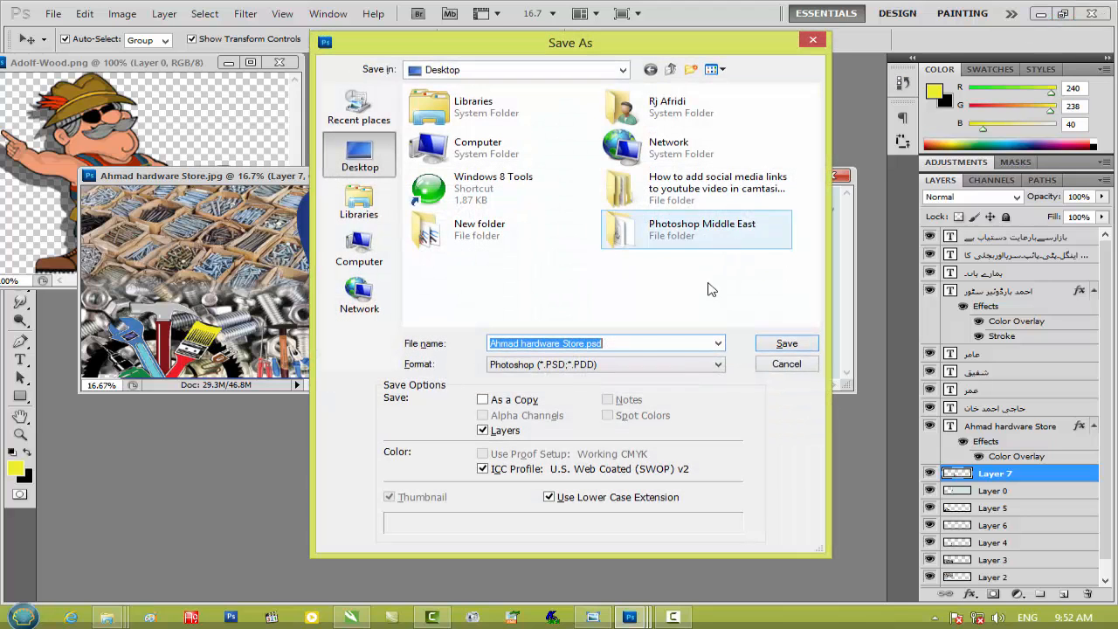
click(625, 365)
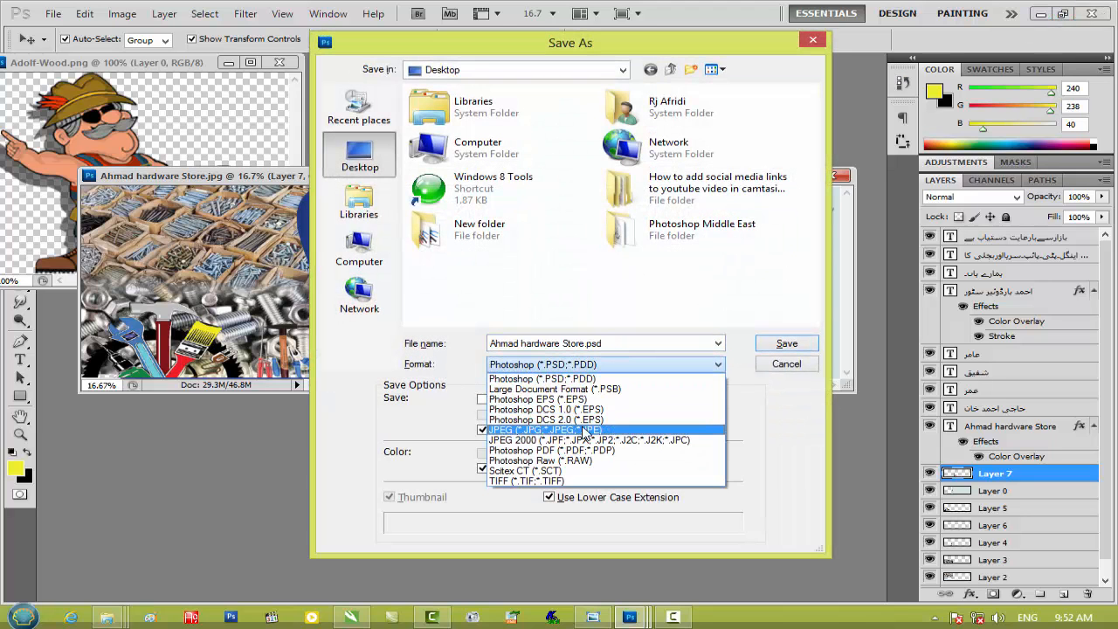
click(576, 429)
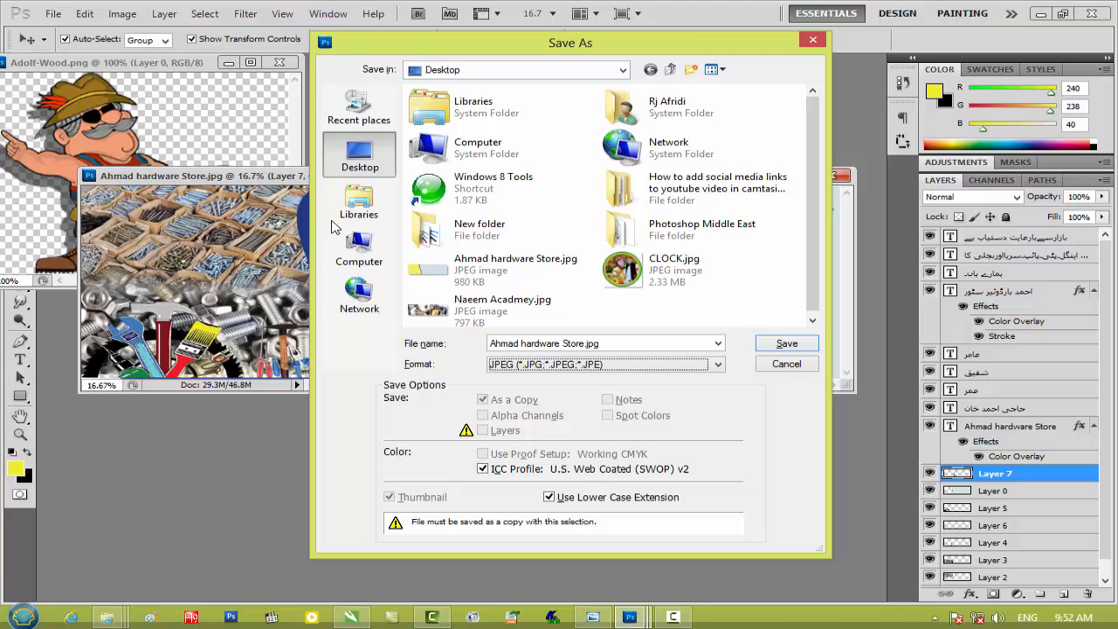
click(785, 345)
click(549, 245)
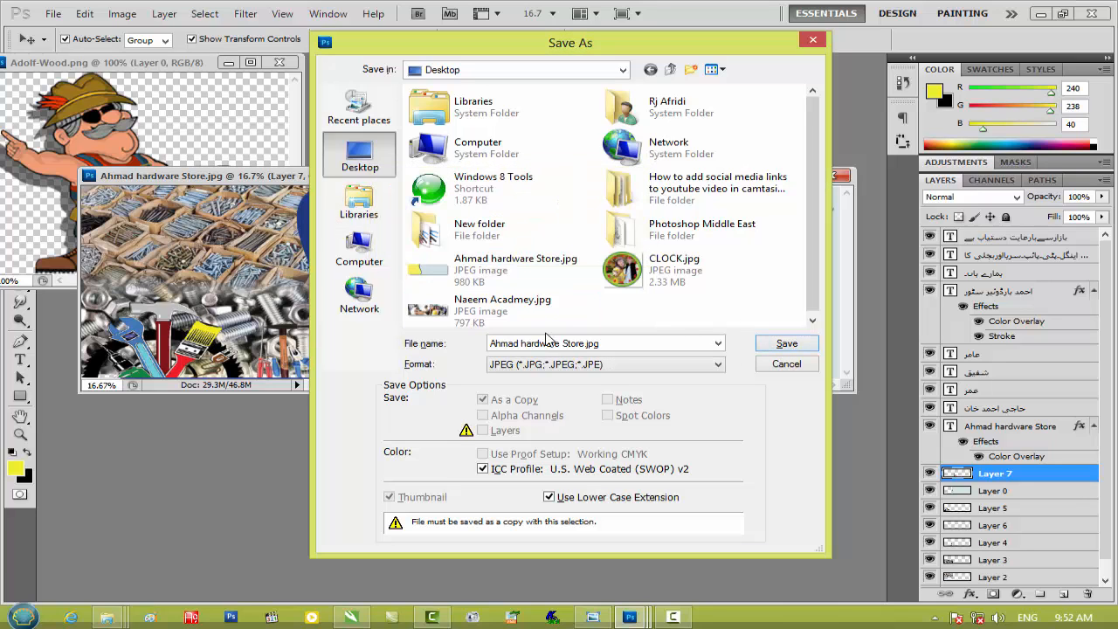
click(584, 344)
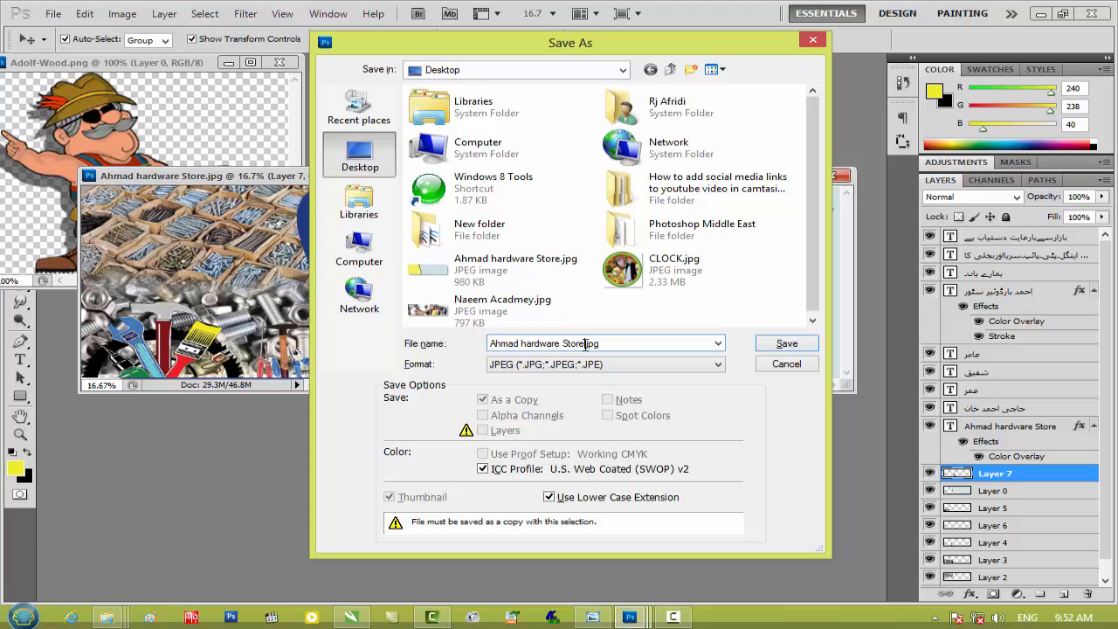
text(1)
click(770, 348)
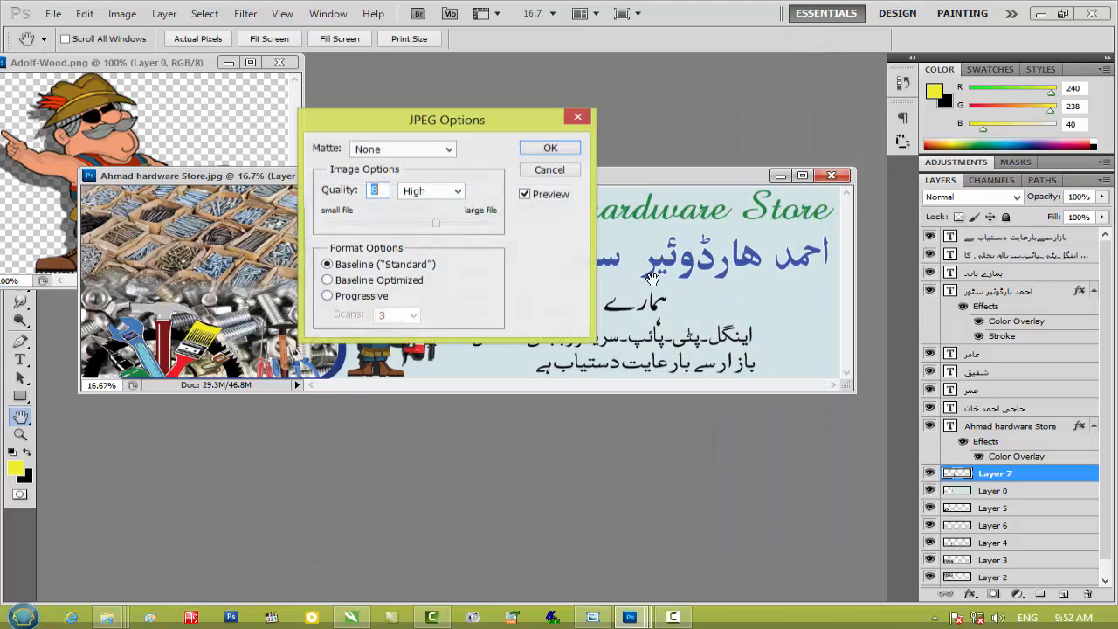
click(555, 149)
Minimize Photoshop, close the image folder and open Ahmad hardware Store1.jpg from the desktop in Windows Photo Viewer
click(1043, 16)
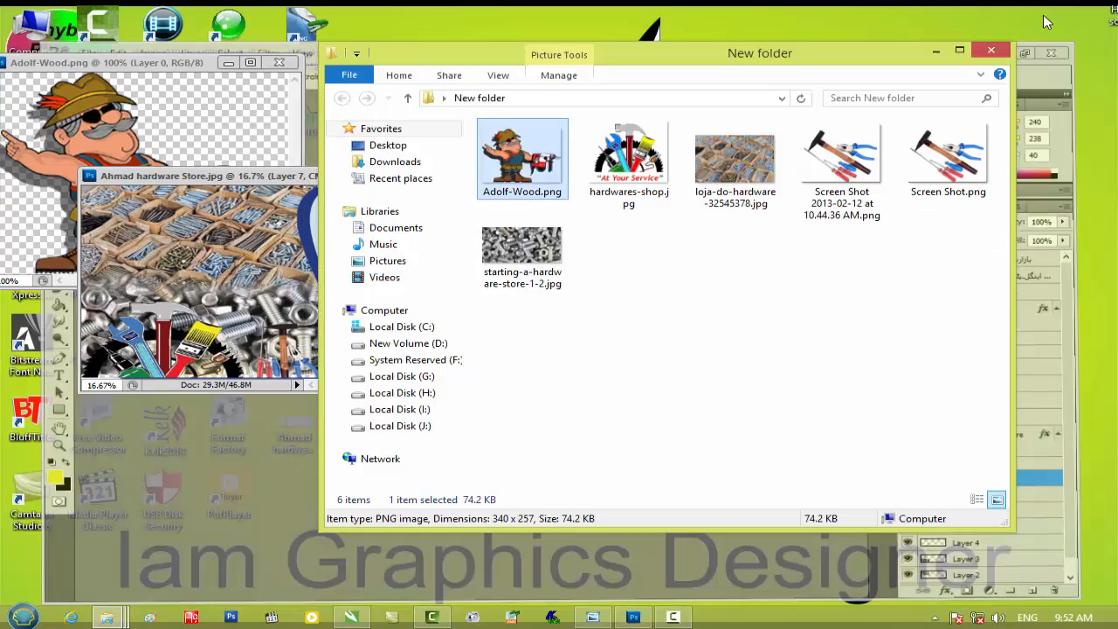
click(987, 49)
double_click(308, 500)
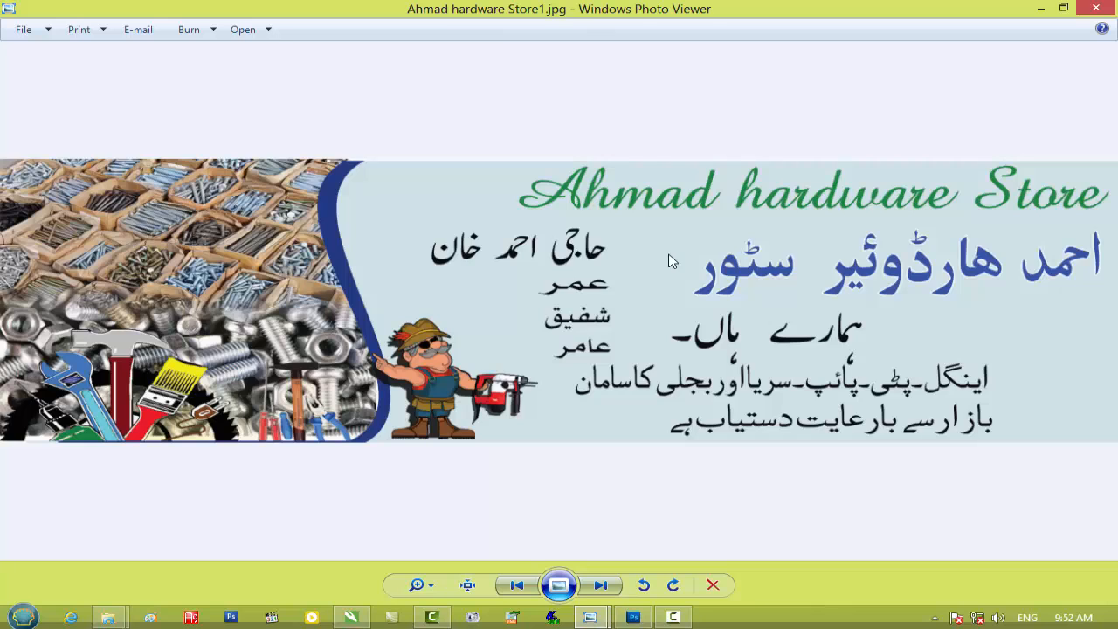